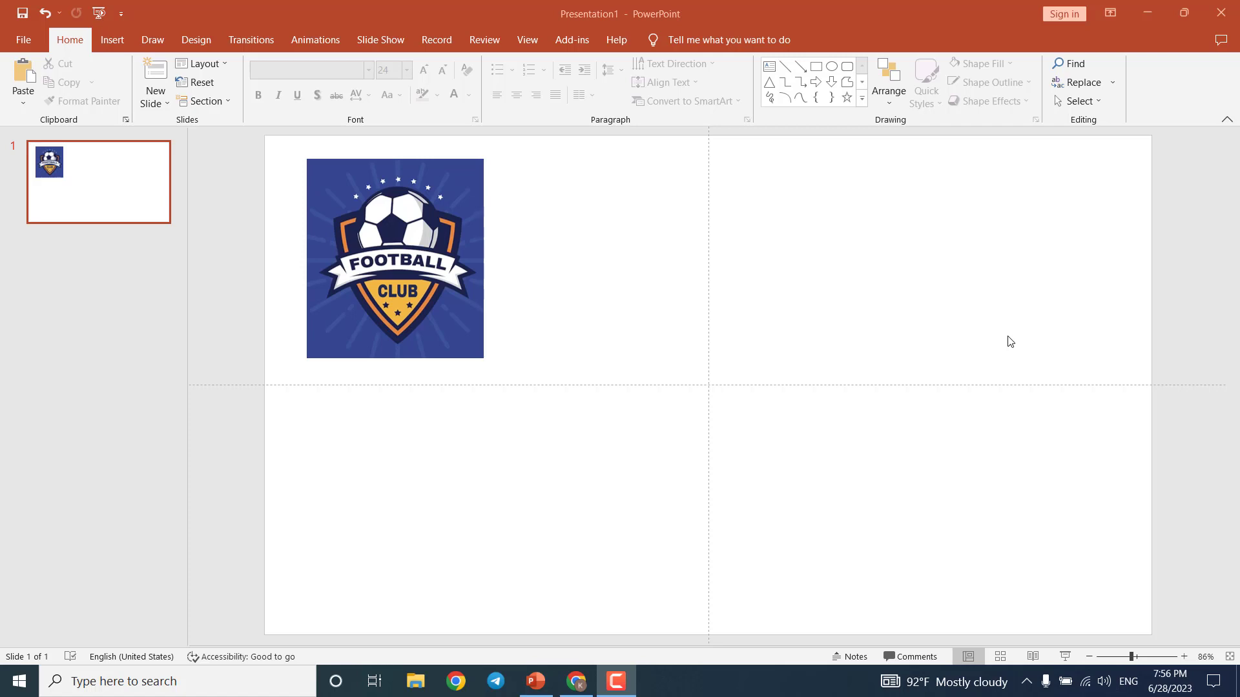
# - Shrink the football badge picture slightly by dragging its bottom-right corner inward
pyautogui.keyDown('ctrl'); pyautogui.scroll(-1, 994, 343); pyautogui.keyUp('ctrl')
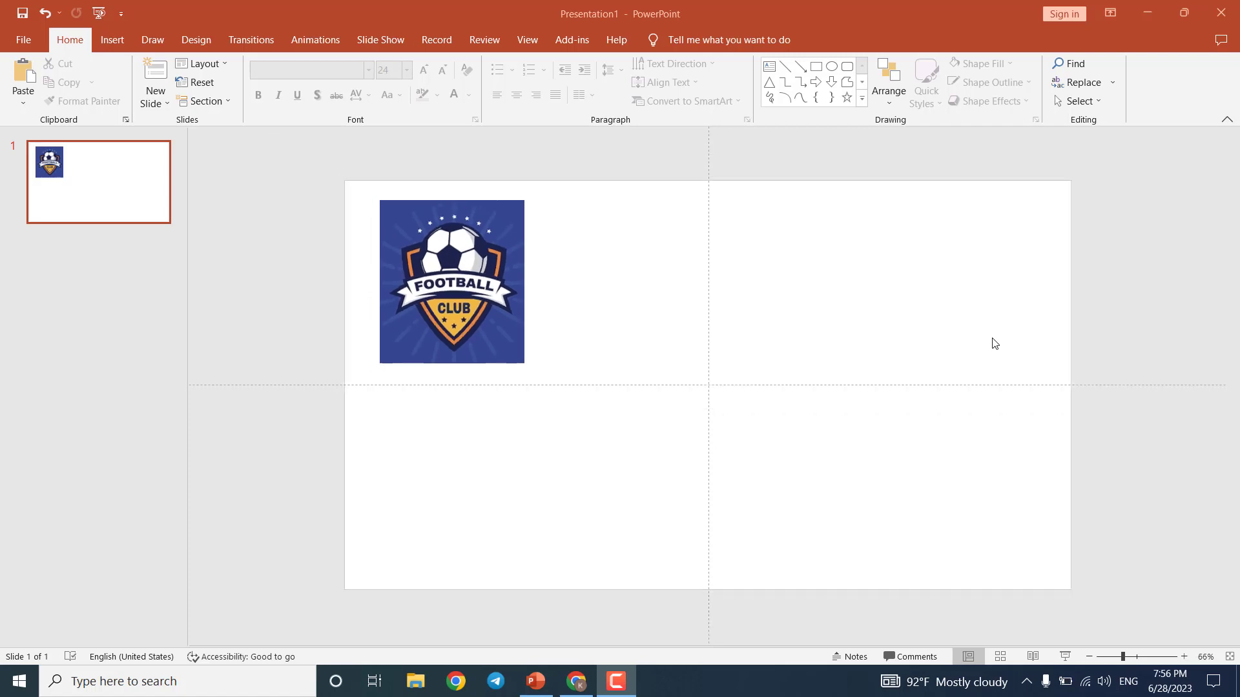
pyautogui.keyDown('ctrl'); pyautogui.scroll(1, 994, 343); pyautogui.keyUp('ctrl')
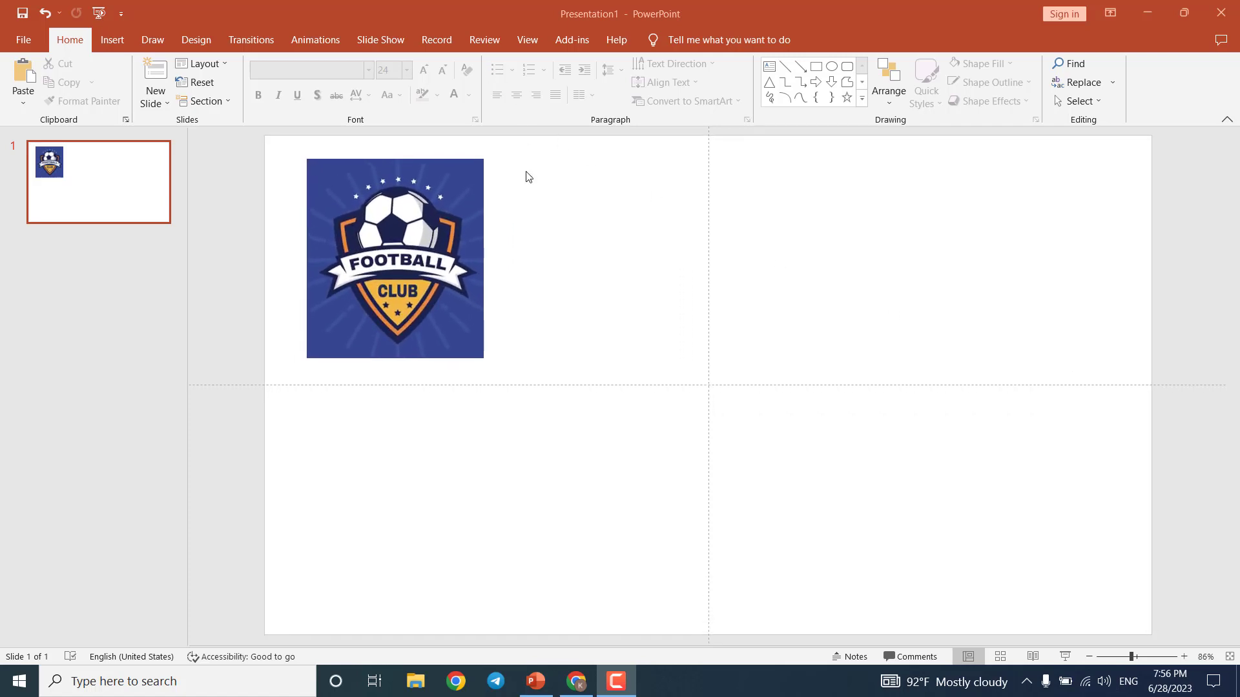
pyautogui.click(483, 356)
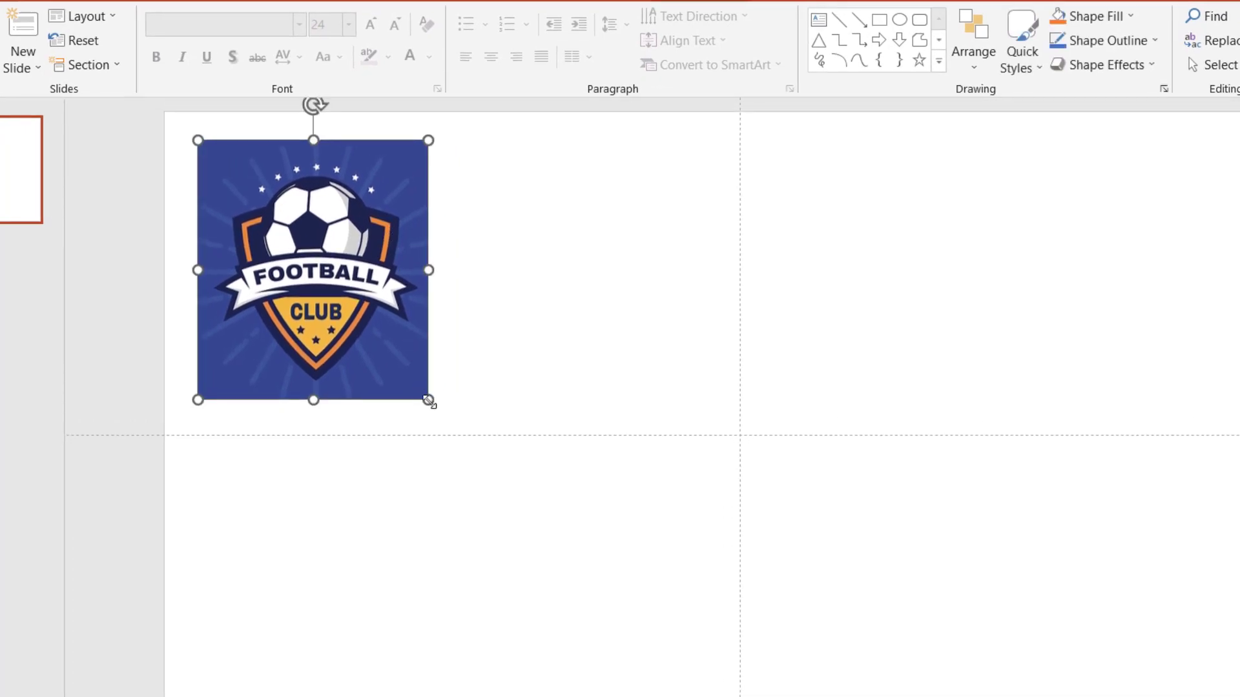
pyautogui.moveTo(430, 401); pyautogui.dragTo(398, 364)
pyautogui.click(513, 300)
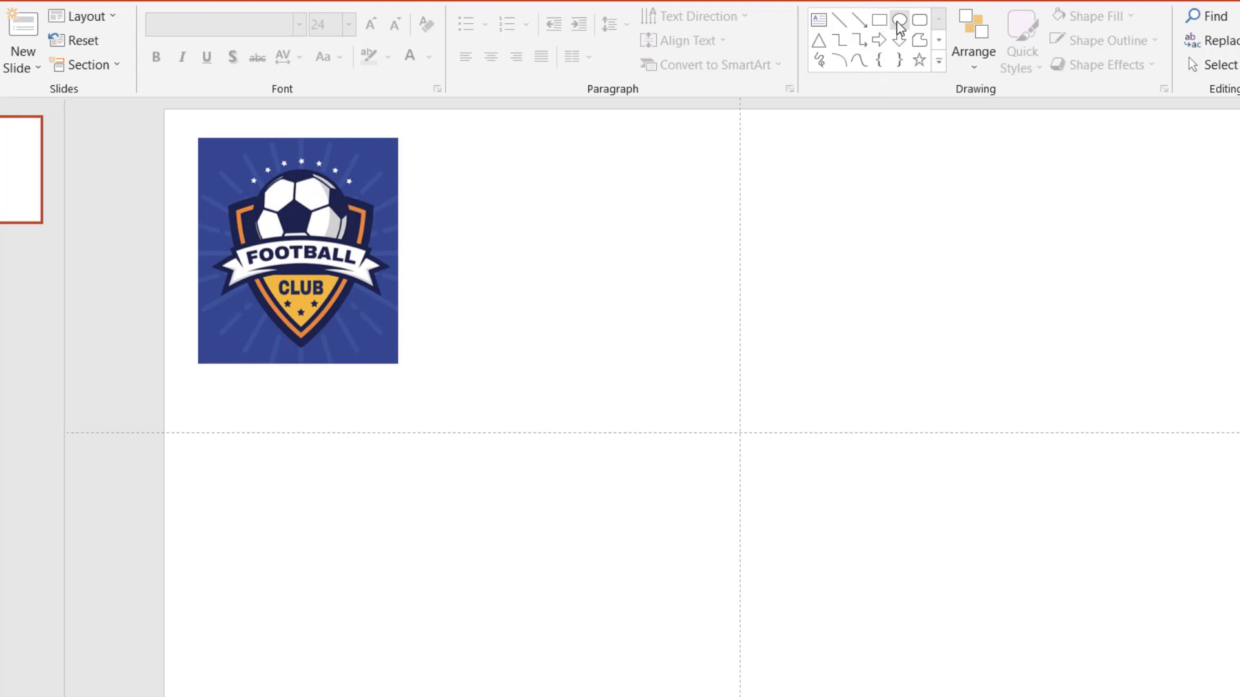
# - Draw a blue oval right of the picture, tilt it slightly counter-clockwise and shift it right
pyautogui.moveTo(658, 213); pyautogui.dragTo(1005, 597)
pyautogui.moveTo(886, 413); pyautogui.dragTo(785, 352)
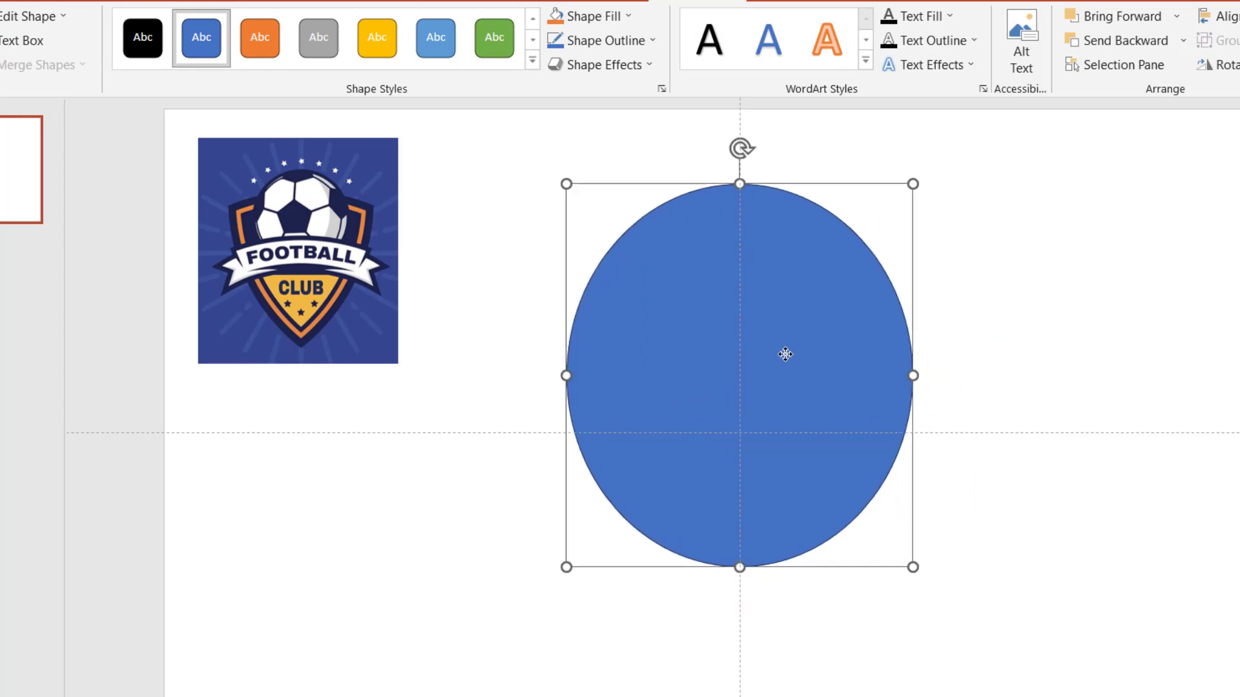
pyautogui.moveTo(742, 147); pyautogui.dragTo(689, 144)
pyautogui.moveTo(744, 268)
pyautogui.mouseDown()
pyautogui.moveTo(807, 272)
pyautogui.moveTo(799, 260)
pyautogui.mouseUp()
# - Move the badge picture lower, refine the oval's position and tilt, and copy it into an overlapping second oval
pyautogui.moveTo(270, 224)
pyautogui.mouseDown()
pyautogui.moveTo(277, 318)
pyautogui.moveTo(256, 379)
pyautogui.mouseUp()
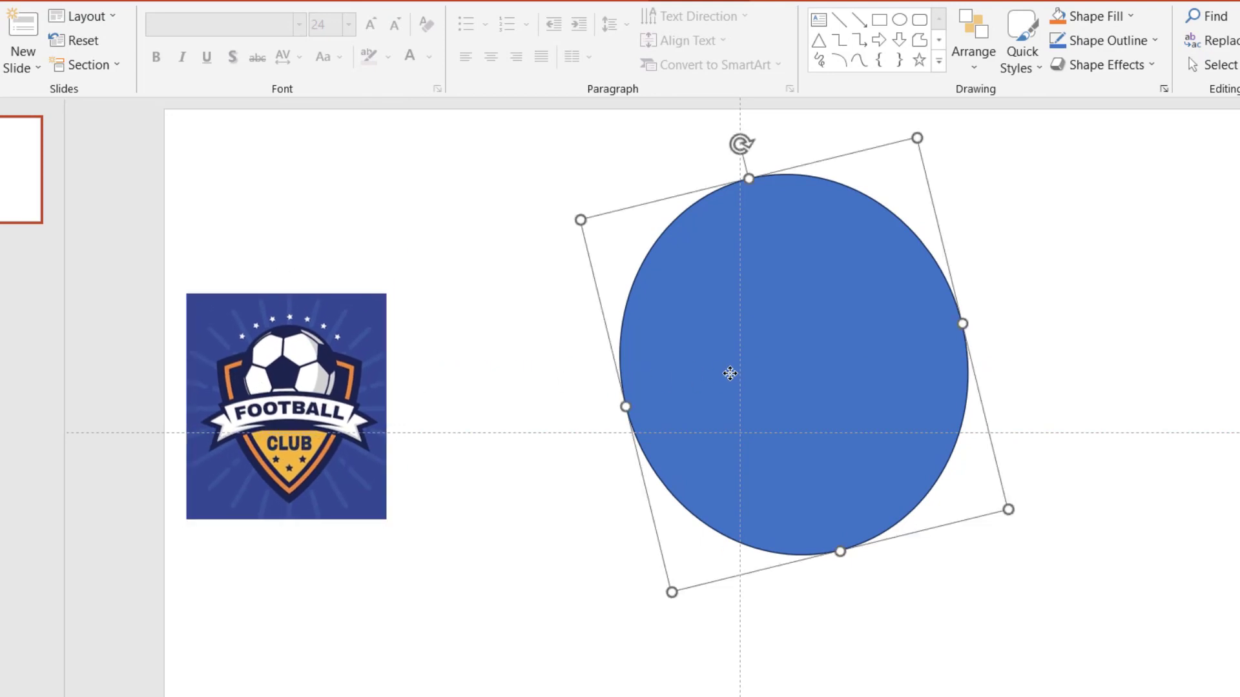
pyautogui.moveTo(727, 371)
pyautogui.mouseDown()
pyautogui.moveTo(725, 404)
pyautogui.moveTo(740, 372)
pyautogui.mouseUp()
pyautogui.moveTo(750, 159); pyautogui.dragTo(762, 153)
pyautogui.moveTo(772, 290)
pyautogui.mouseDown()
pyautogui.moveTo(787, 317)
pyautogui.moveTo(623, 294)
pyautogui.mouseUp()
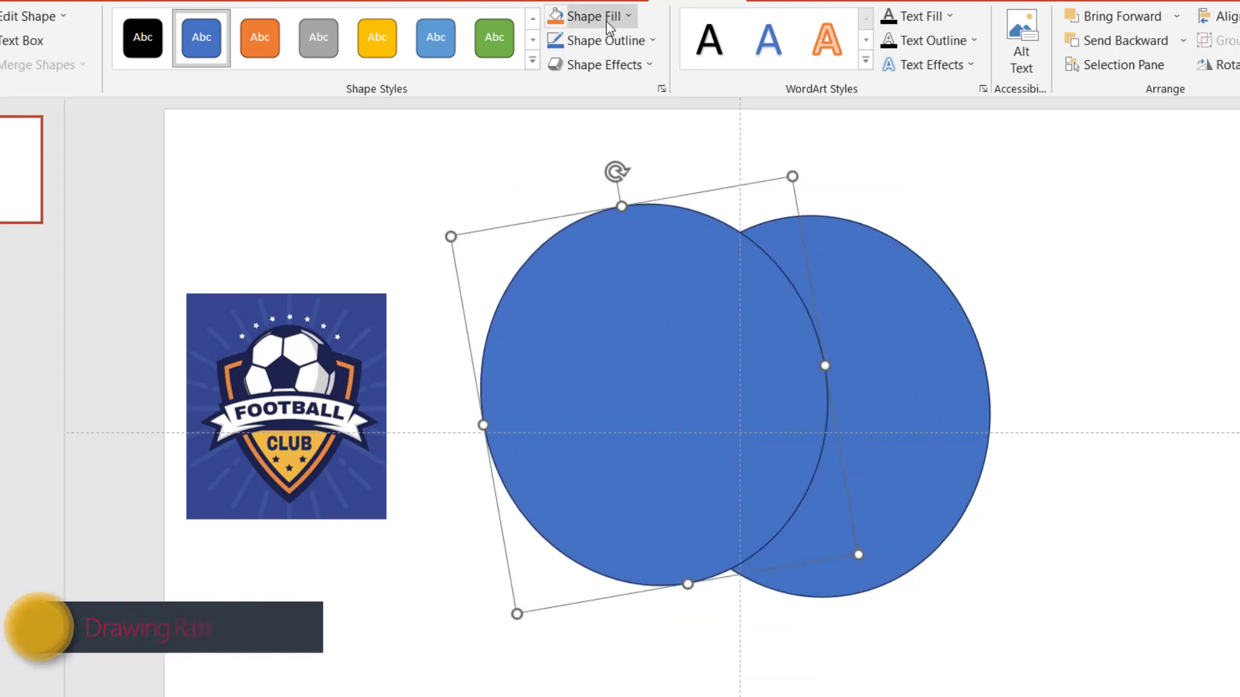
# - Set the tilted oval to No Fill and level its top and bottom with the blue oval
pyautogui.click(628, 18)
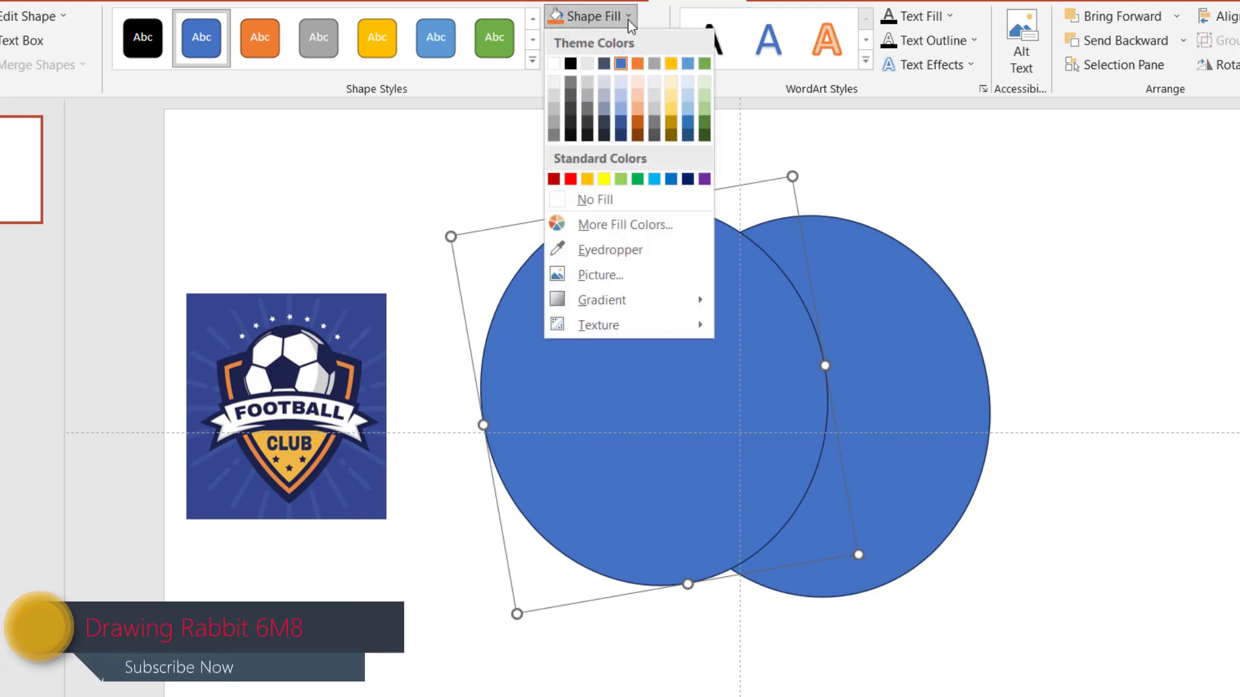
pyautogui.click(607, 205)
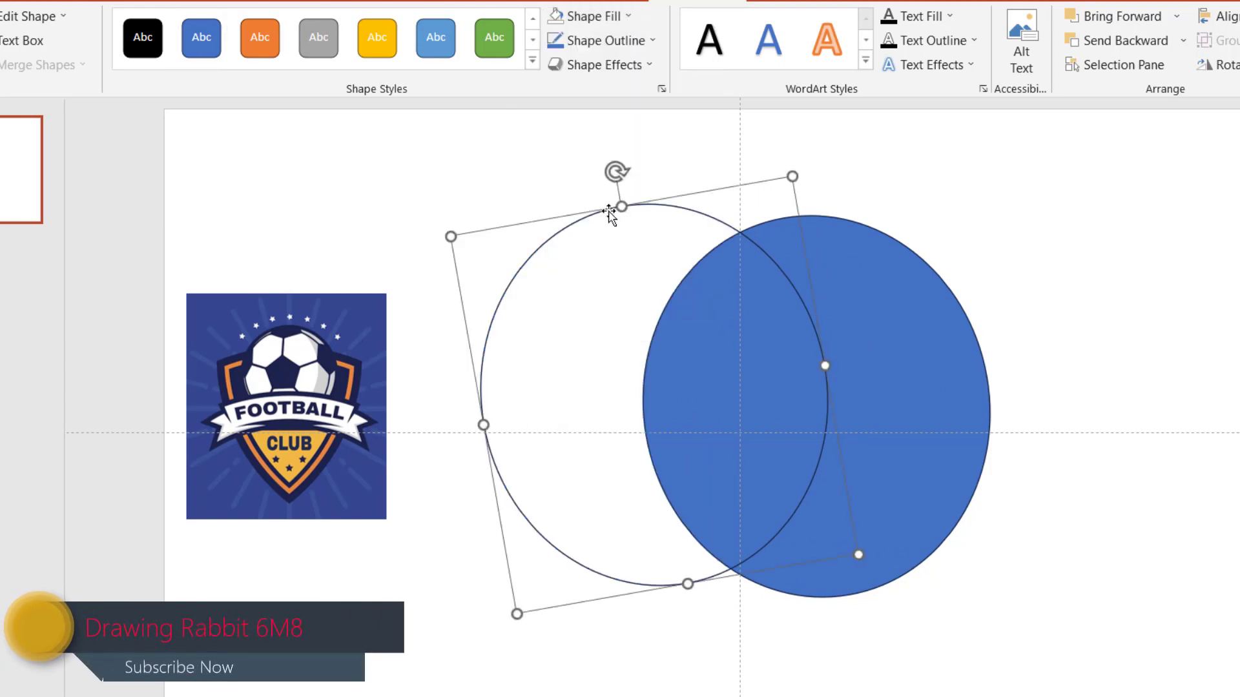
pyautogui.moveTo(609, 213); pyautogui.dragTo(613, 230)
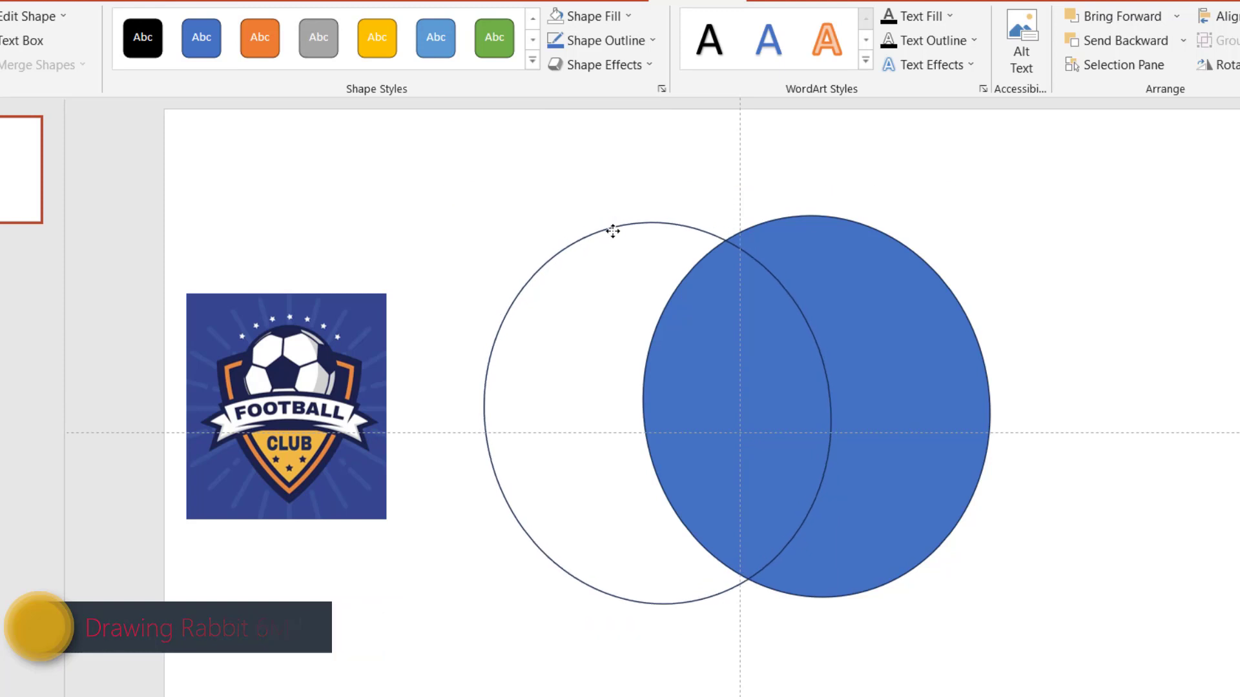
pyautogui.moveTo(613, 230); pyautogui.dragTo(616, 225)
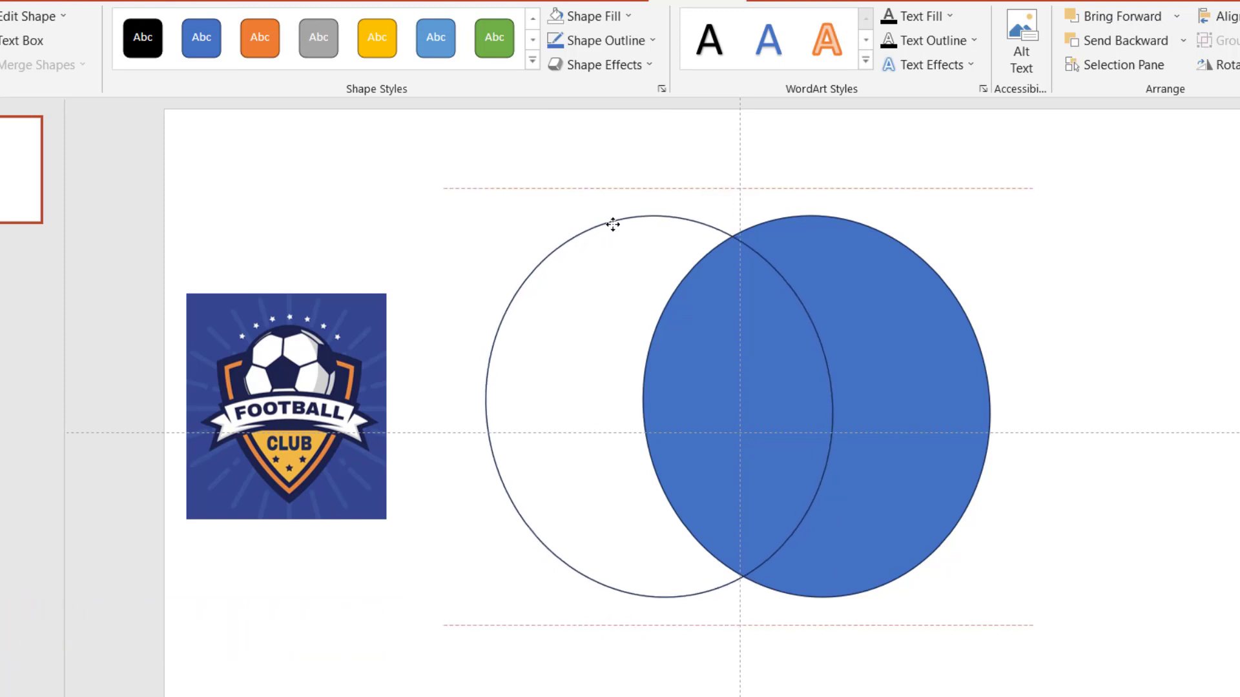
pyautogui.moveTo(616, 224); pyautogui.dragTo(610, 224)
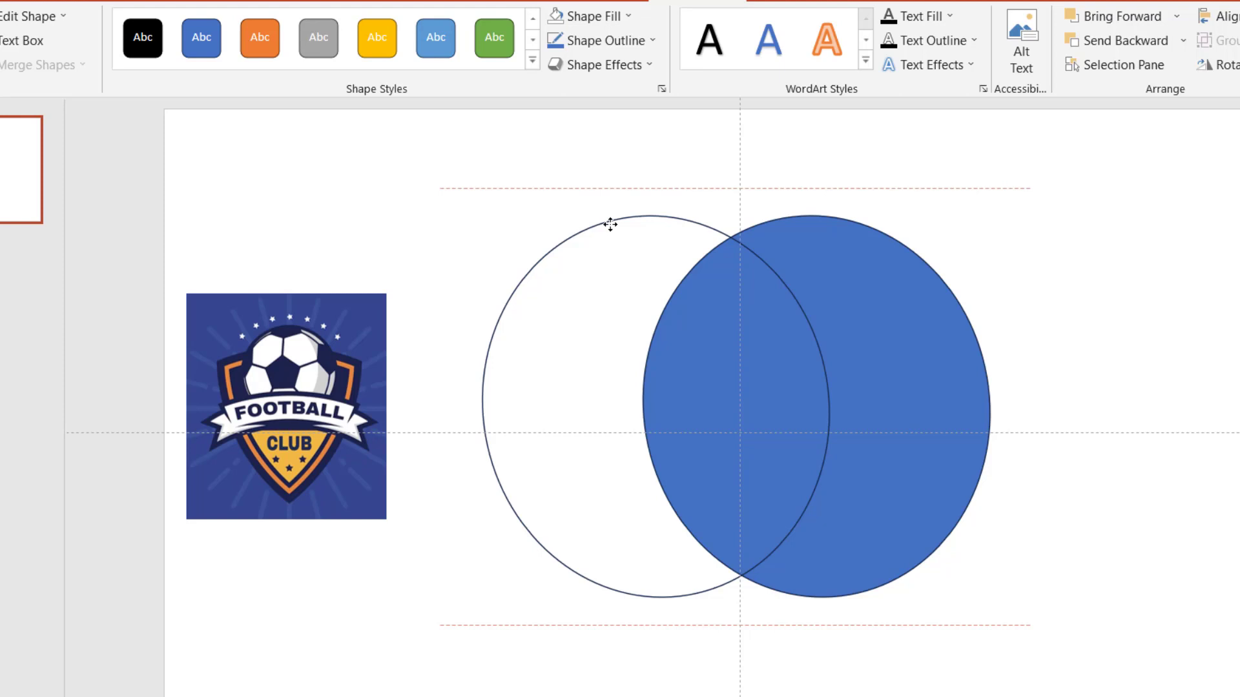
# - Slide the outline oval right and the blue oval left so they overlap more
pyautogui.moveTo(610, 224); pyautogui.dragTo(611, 224)
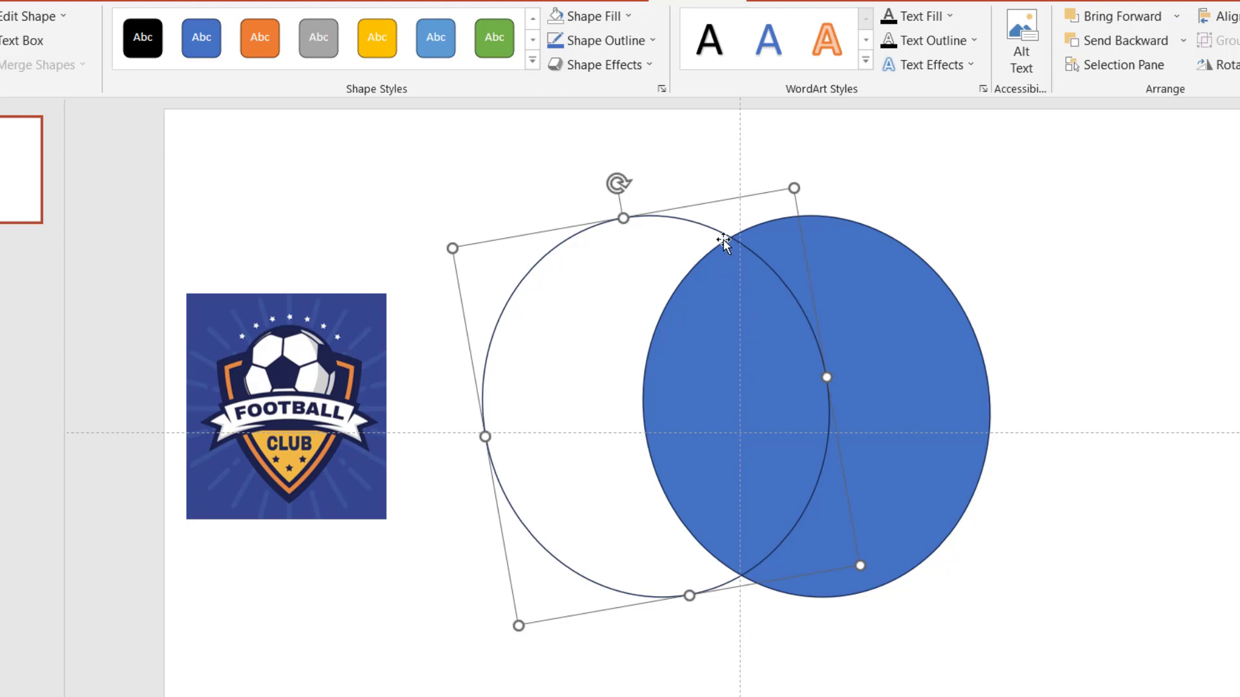
pyautogui.moveTo(718, 232); pyautogui.dragTo(752, 232)
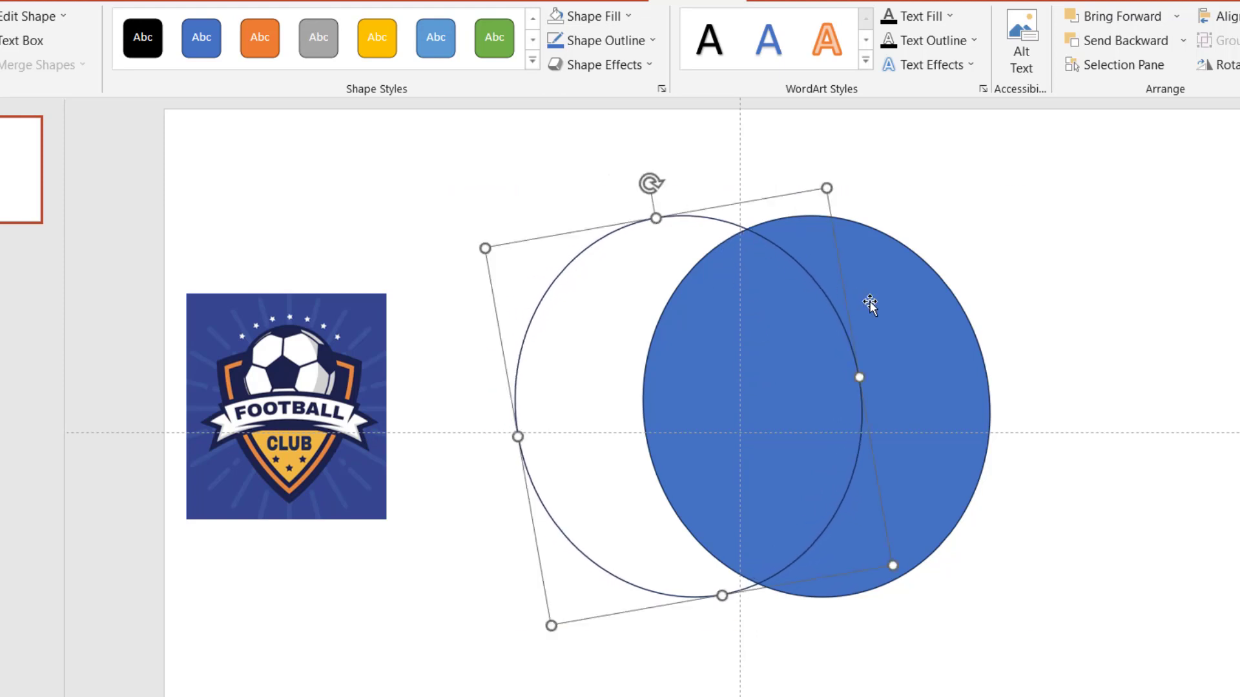
pyautogui.moveTo(911, 305); pyautogui.dragTo(884, 306)
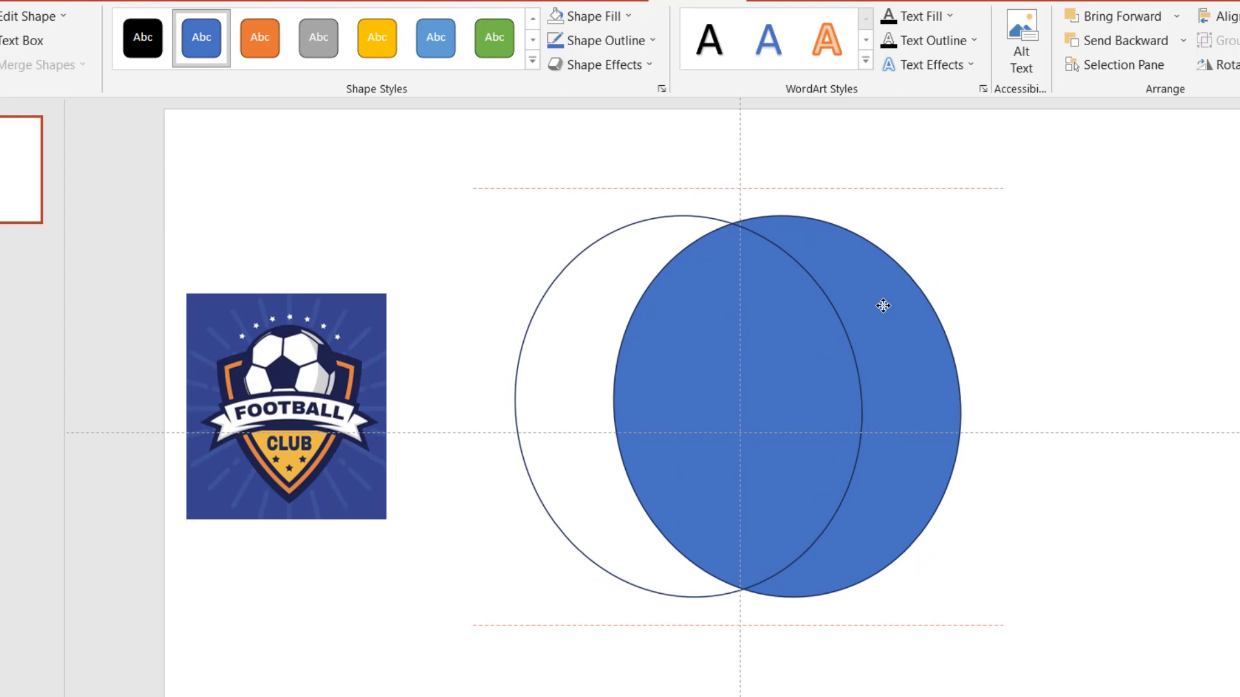
pyautogui.moveTo(883, 305); pyautogui.dragTo(883, 305)
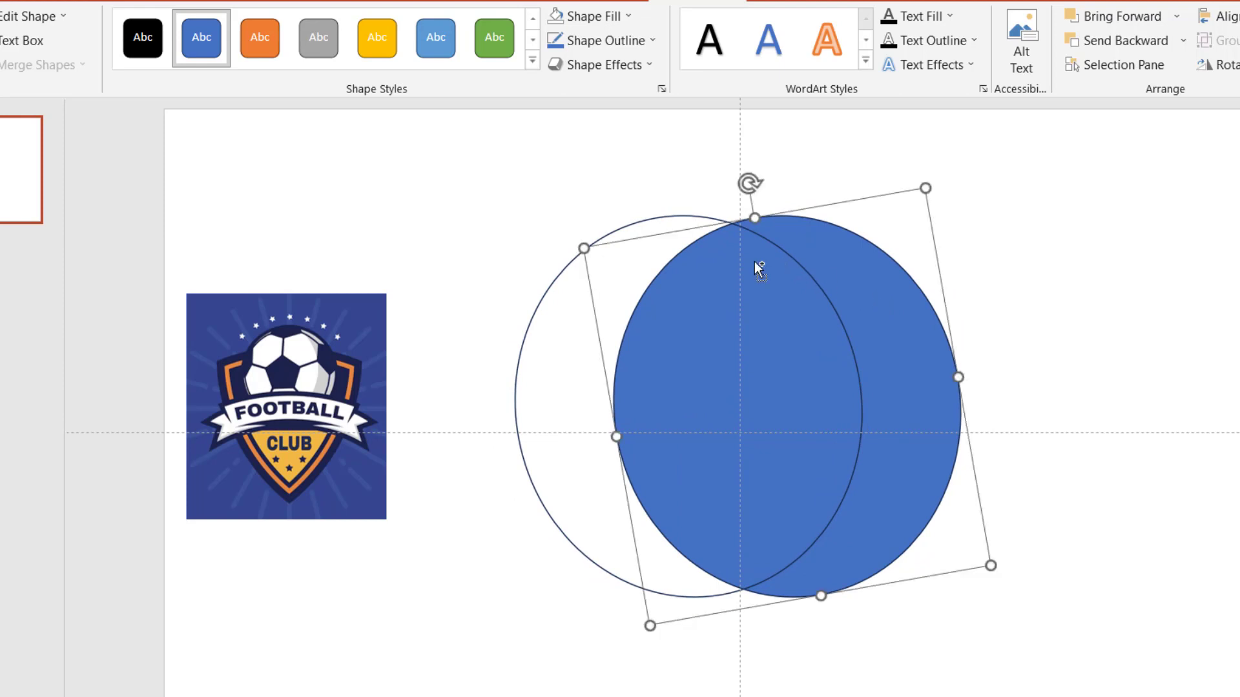
# - Fragment the two overlapping ovals and delete the left and right crescent pieces
pyautogui.keyDown('shift'); pyautogui.click(676, 210); pyautogui.keyUp('shift')
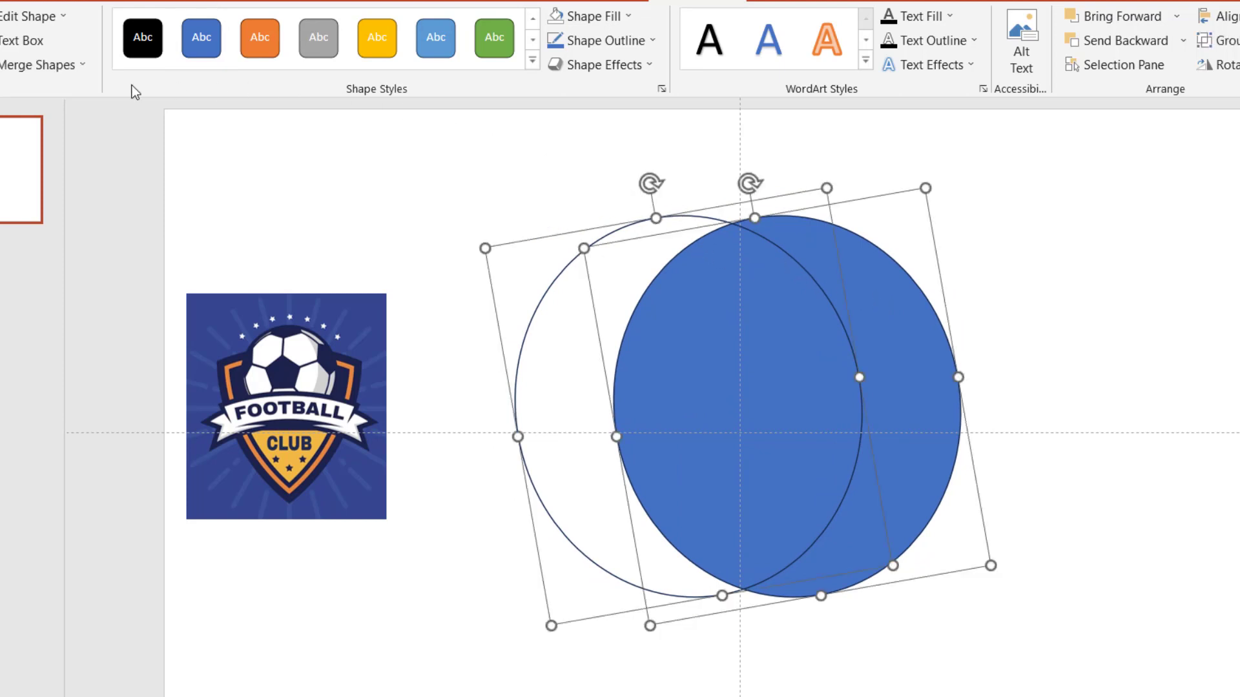
pyautogui.click(33, 67)
pyautogui.click(47, 134)
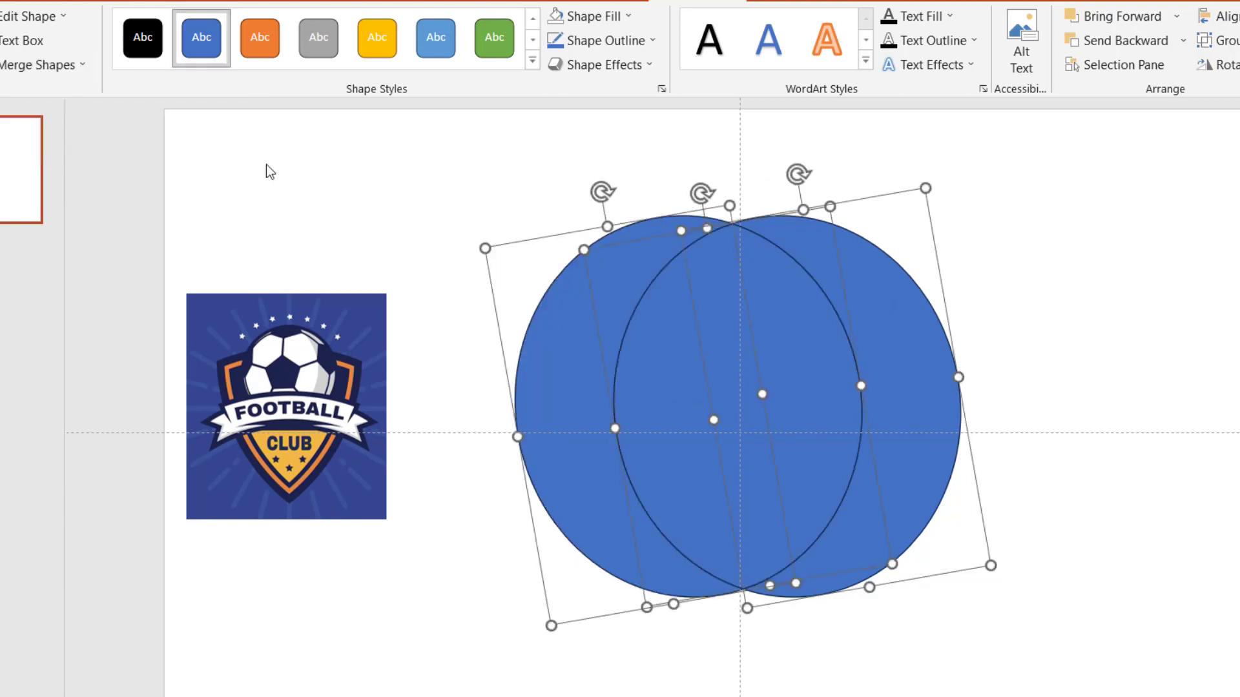
pyautogui.click(270, 171)
pyautogui.click(549, 276)
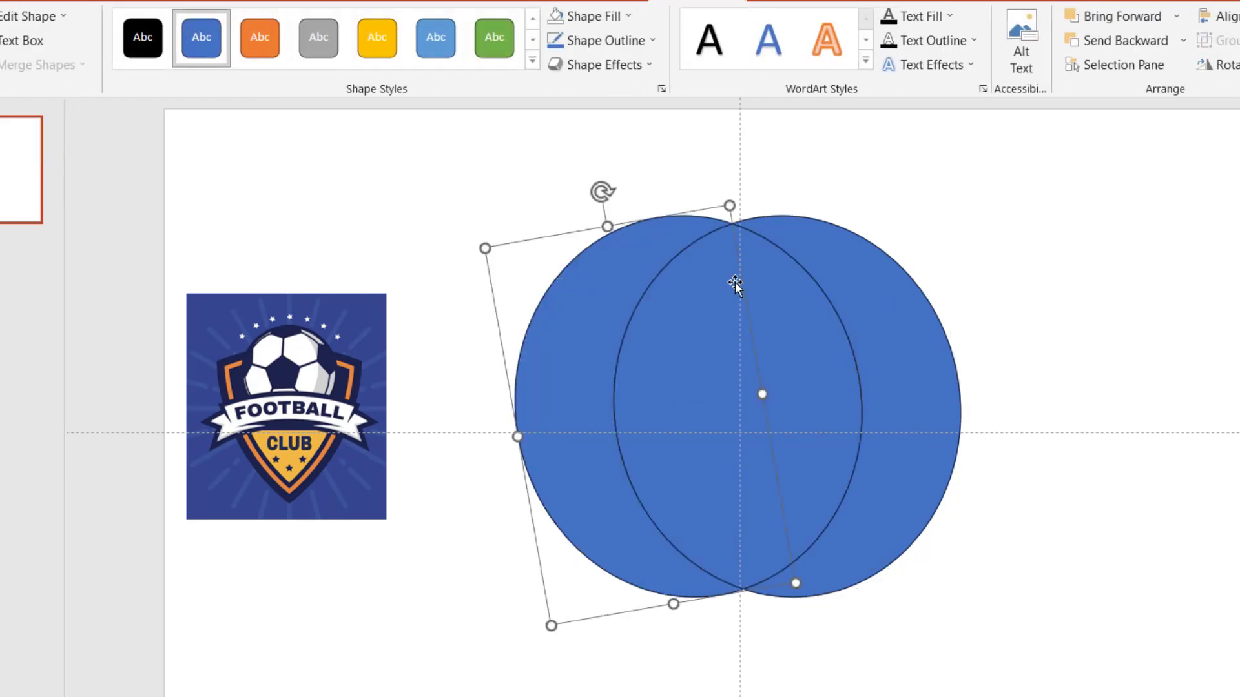
pyautogui.press('Delete')
pyautogui.click(867, 250)
pyautogui.press('Delete')
# - Undo back to the two ovals, nudge the outline oval and flip the blue oval upside down
pyautogui.click(795, 297)
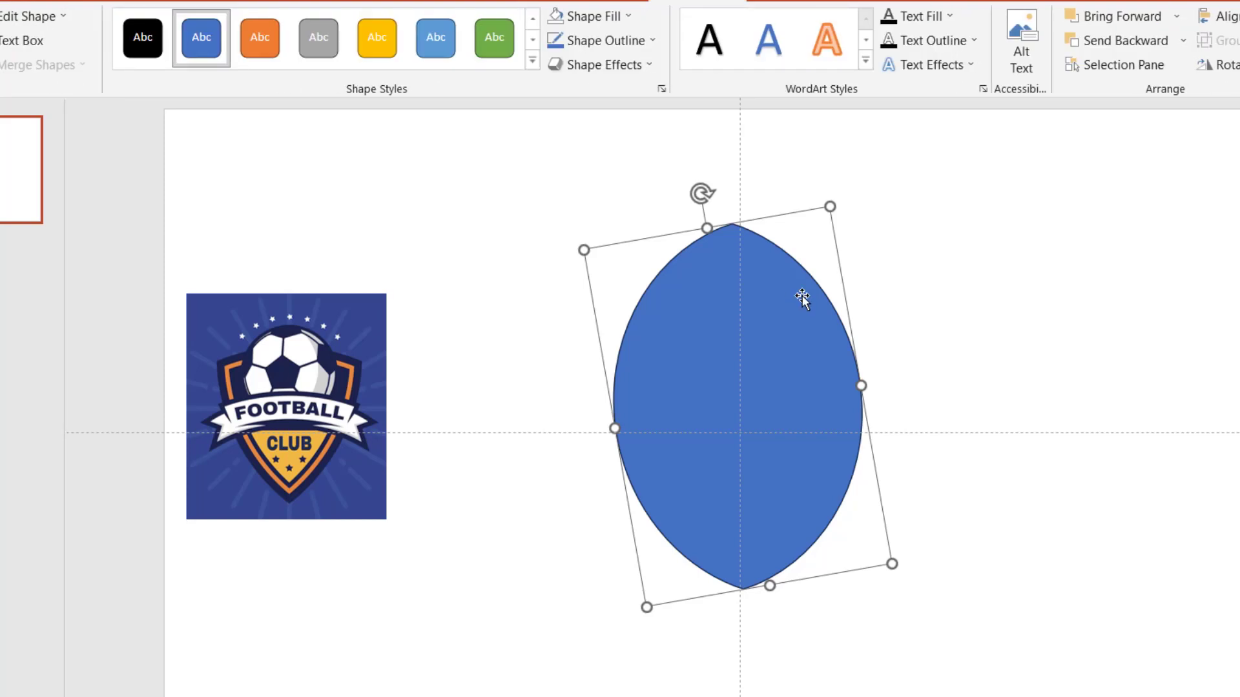
pyautogui.click(917, 285)
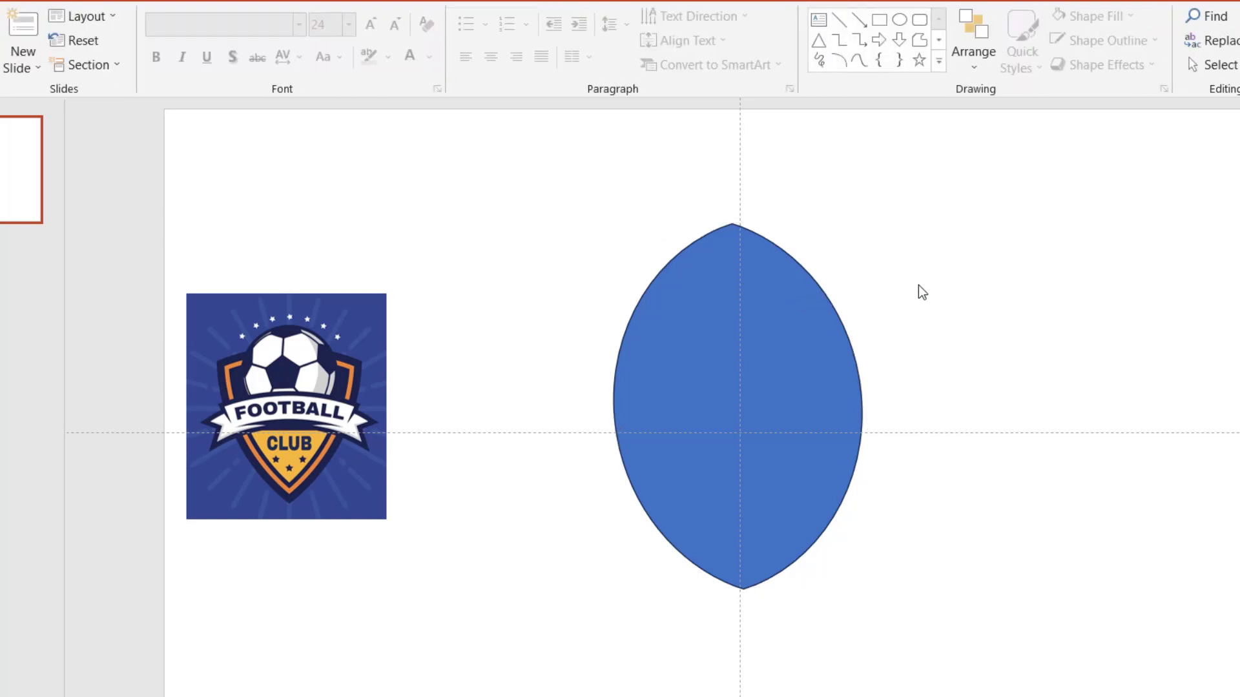
pyautogui.hotkey('ctrl', 'z')
pyautogui.hotkey('ctrl', 'z')
pyautogui.hotkey('ctrl', 'z')
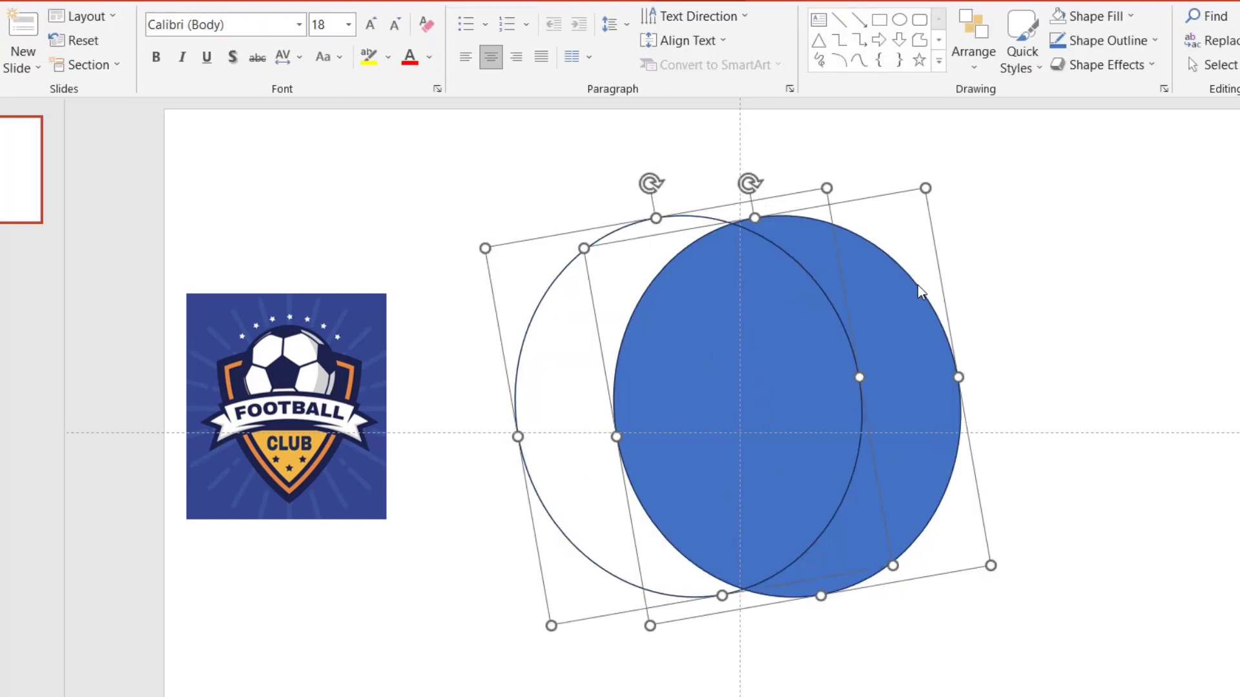
pyautogui.click(929, 269)
pyautogui.moveTo(675, 223)
pyautogui.mouseDown()
pyautogui.moveTo(686, 220)
pyautogui.moveTo(672, 220)
pyautogui.mouseUp()
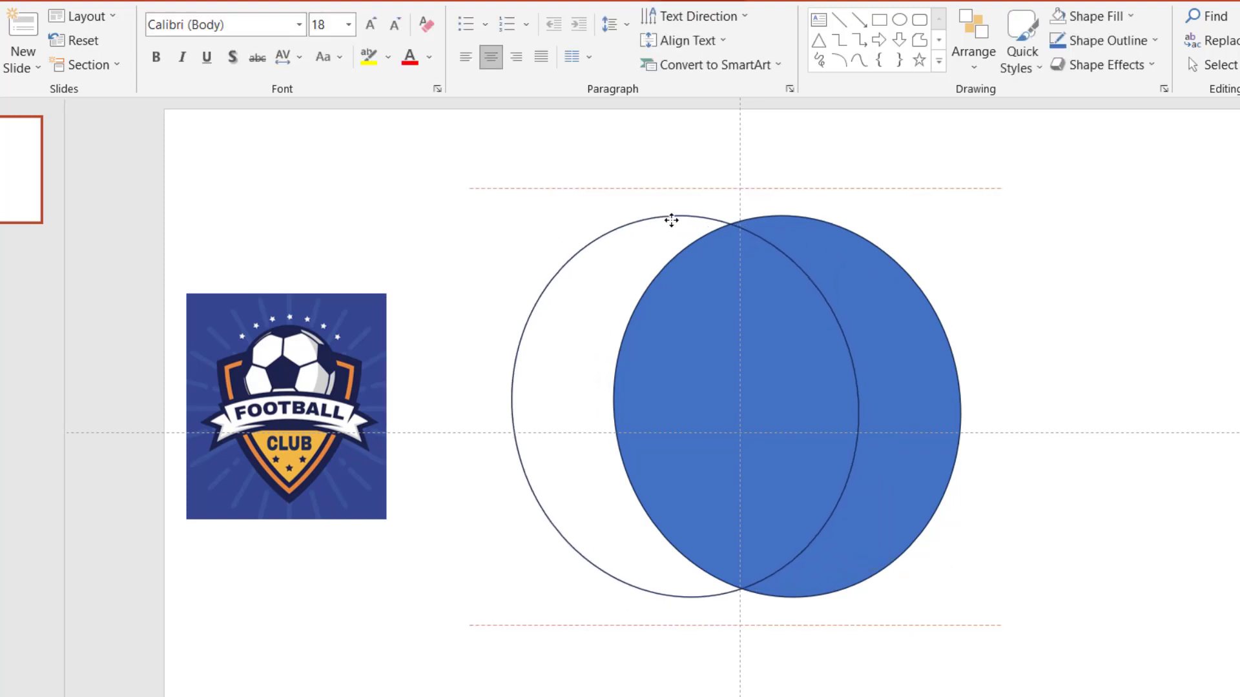
pyautogui.click(789, 224)
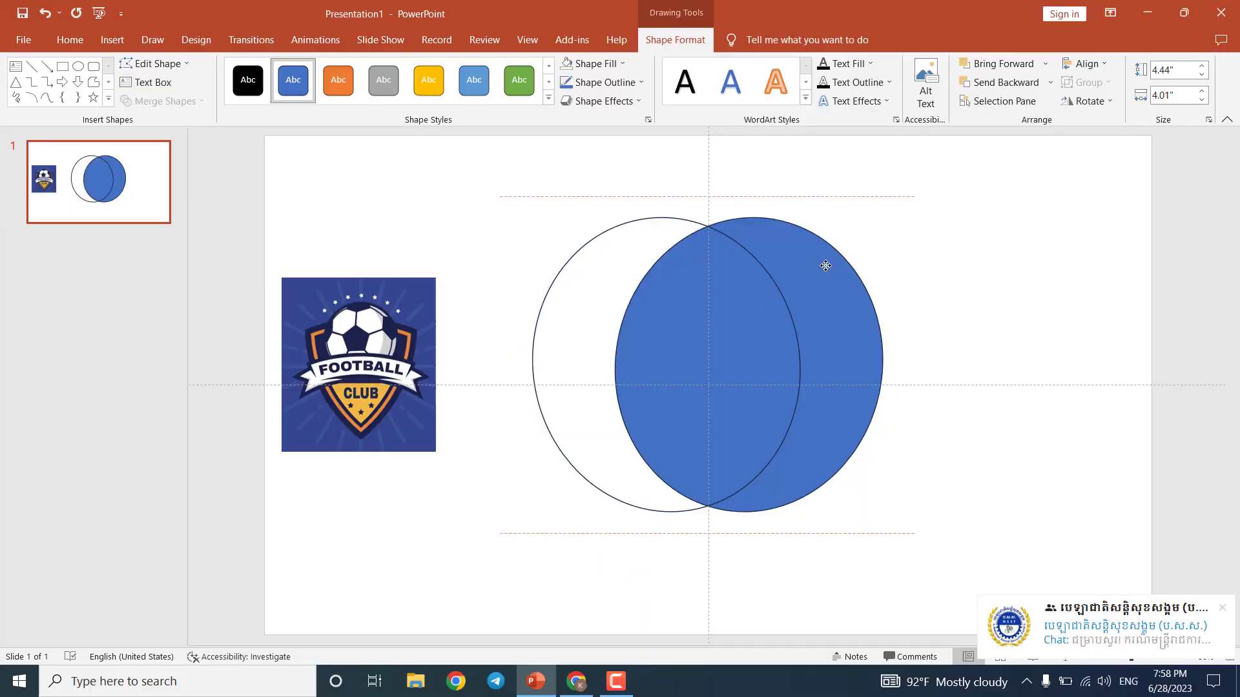
pyautogui.moveTo(749, 184); pyautogui.dragTo(718, 537)
# - Delete the blue oval and the outline oval, leaving only the badge picture
pyautogui.keyDown('shift'); pyautogui.click(695, 226); pyautogui.keyUp('shift')
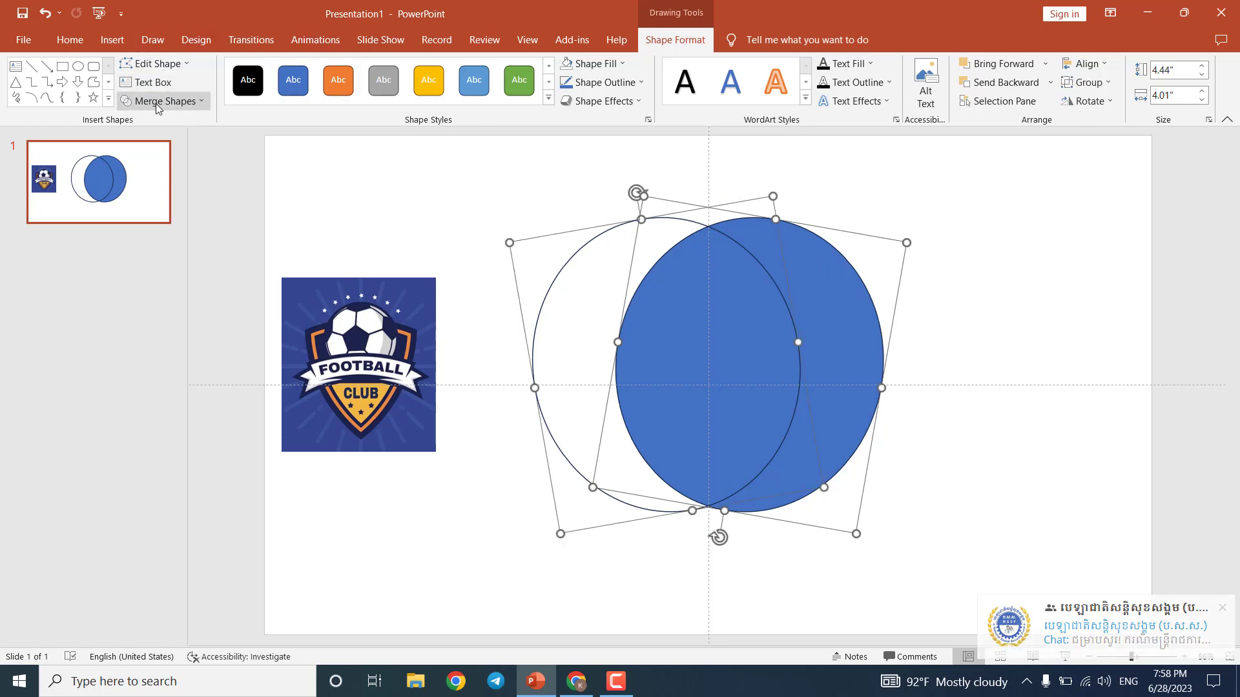
pyautogui.click(503, 194)
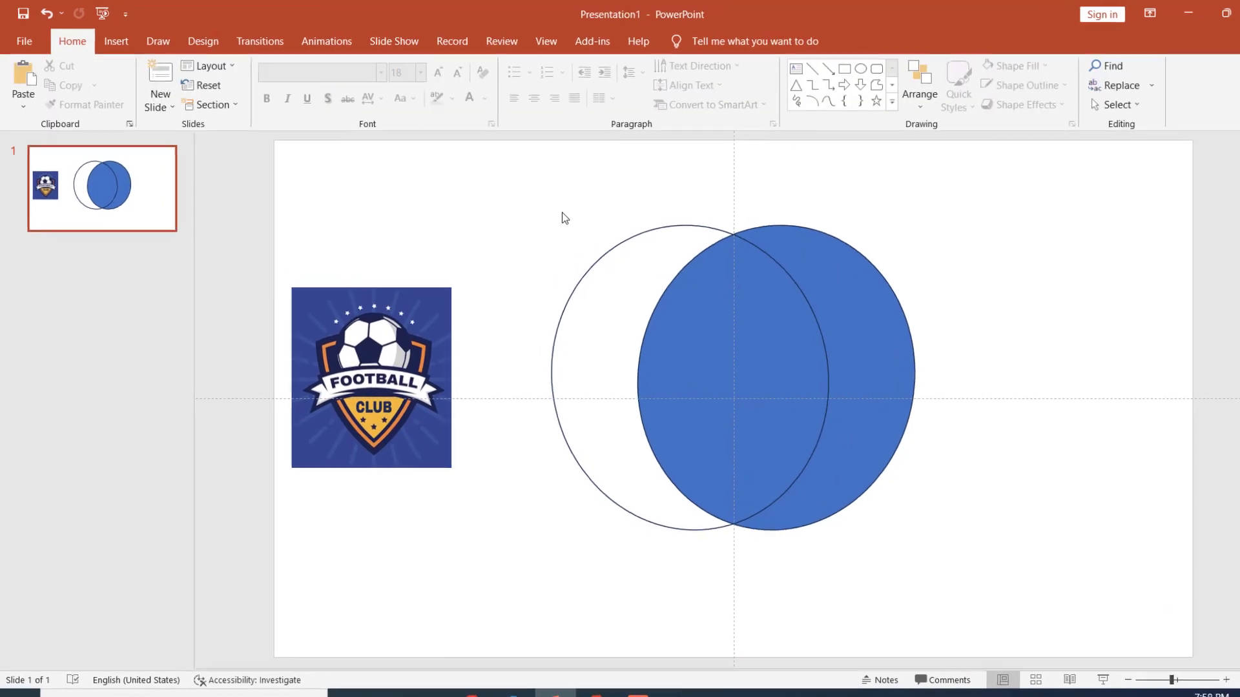
pyautogui.click(902, 300)
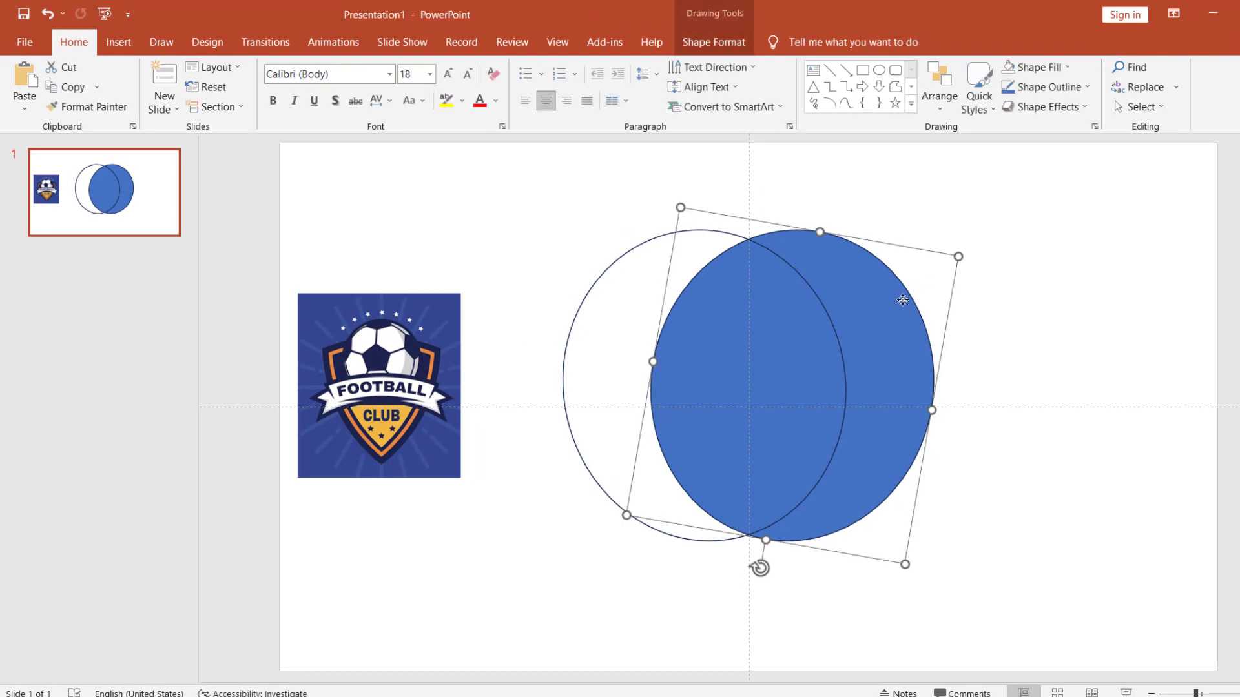
pyautogui.press('Delete')
pyautogui.click(820, 296)
pyautogui.press('Delete')
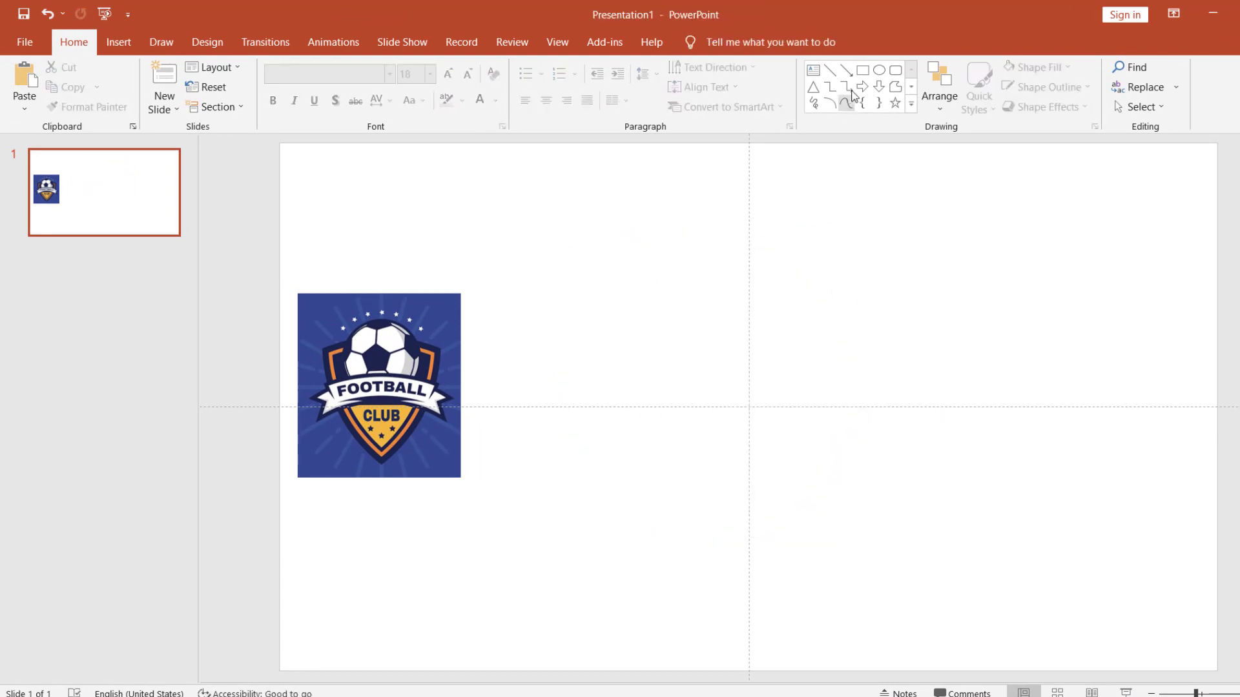
# - Draw a blue triangle right of the badge, flip it vertically, and align its top with the logo's top
pyautogui.click(813, 88)
pyautogui.moveTo(683, 287); pyautogui.dragTo(913, 552)
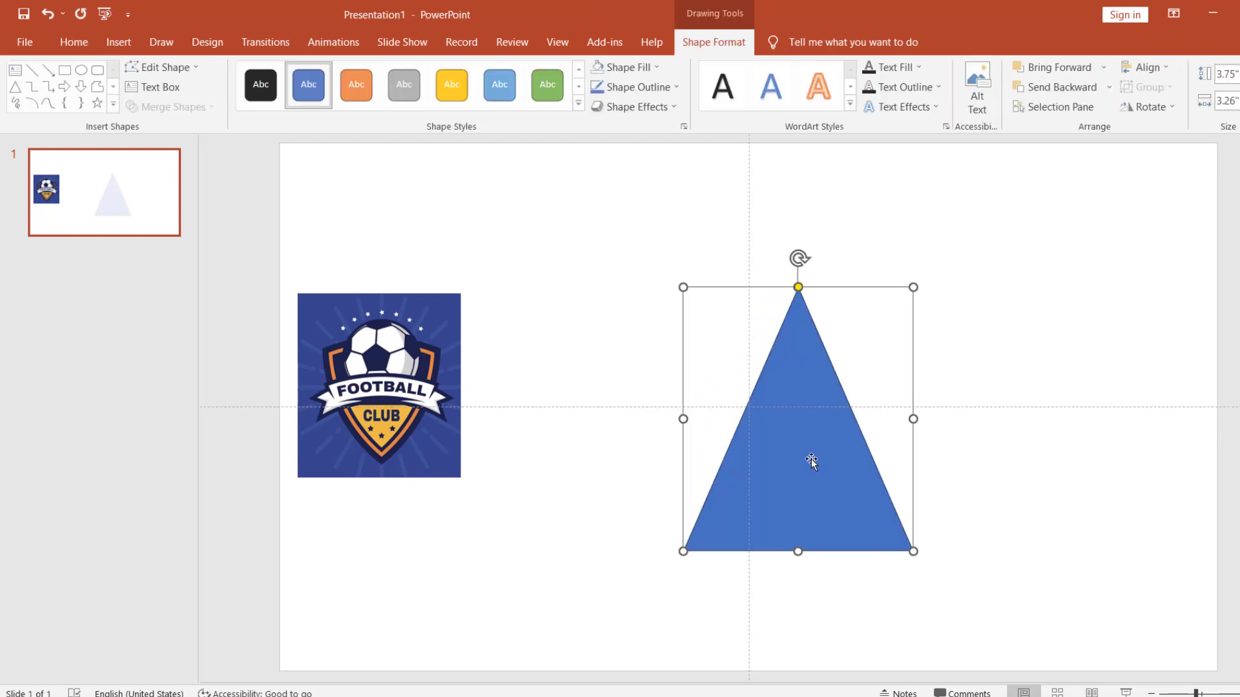
pyautogui.moveTo(811, 461); pyautogui.dragTo(762, 468)
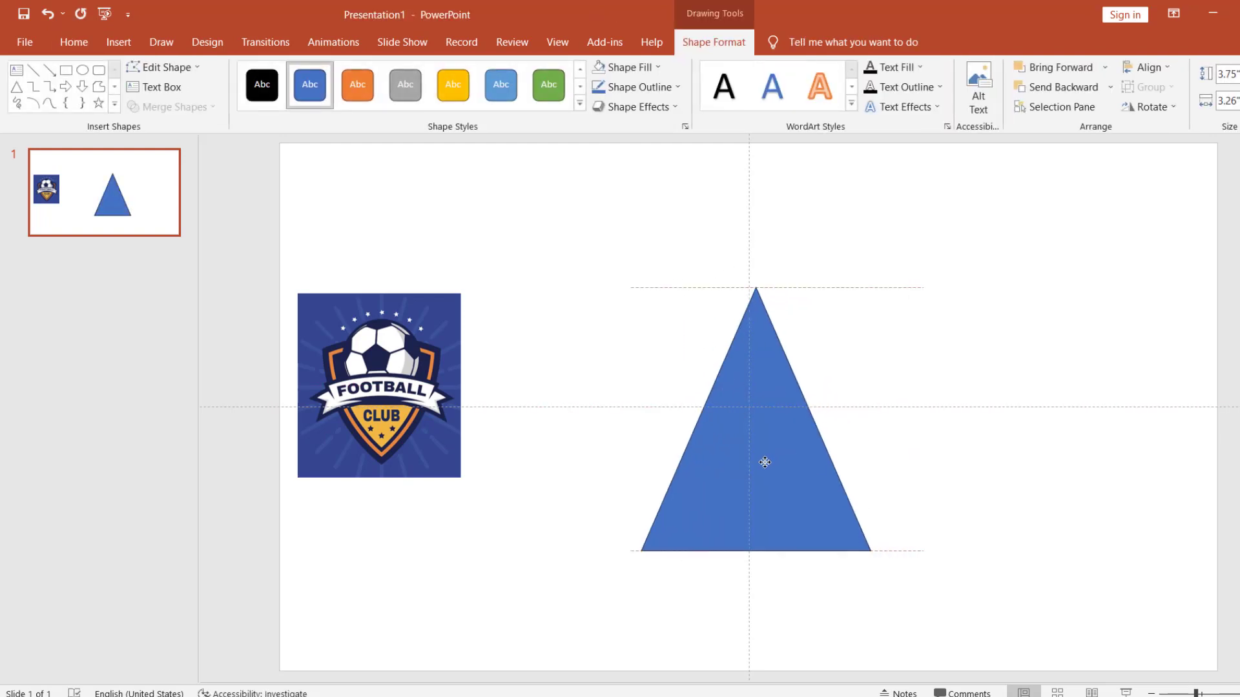
pyautogui.click(1151, 107)
pyautogui.click(1154, 172)
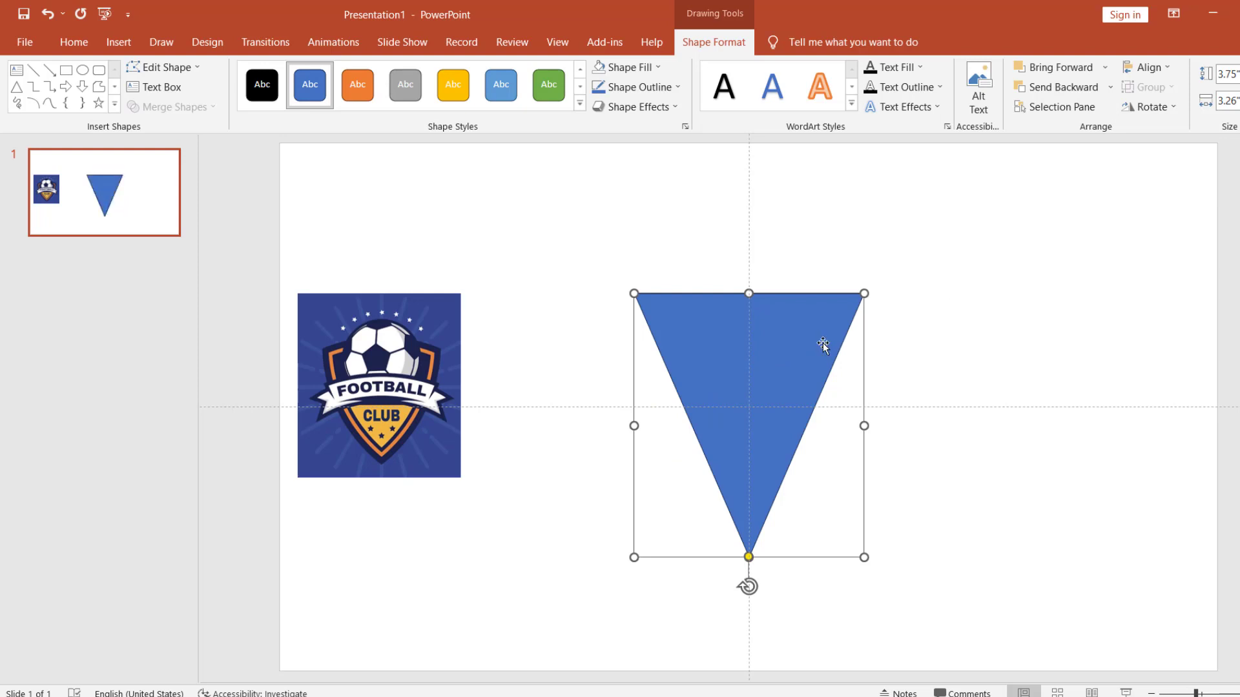
pyautogui.moveTo(824, 345); pyautogui.dragTo(819, 274)
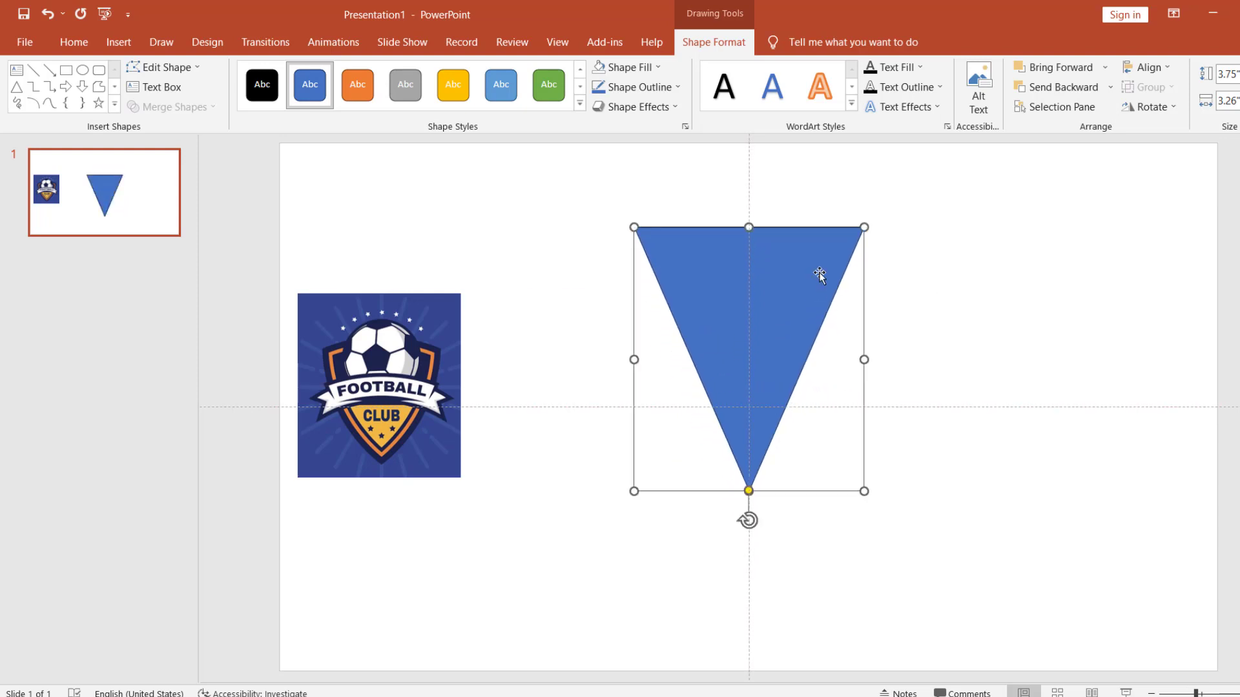
pyautogui.moveTo(749, 228); pyautogui.dragTo(765, 327)
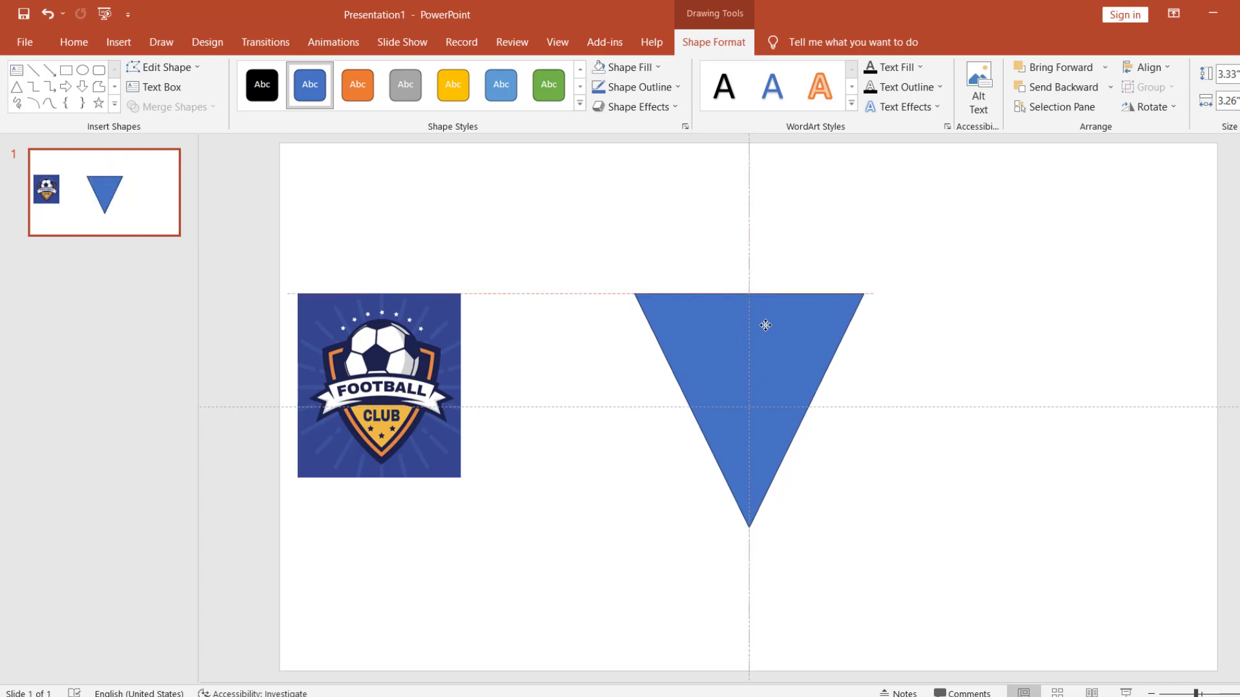
# - Use Edit Points on the triangle to curve its left and right sides outward
pyautogui.rightClick(765, 327)
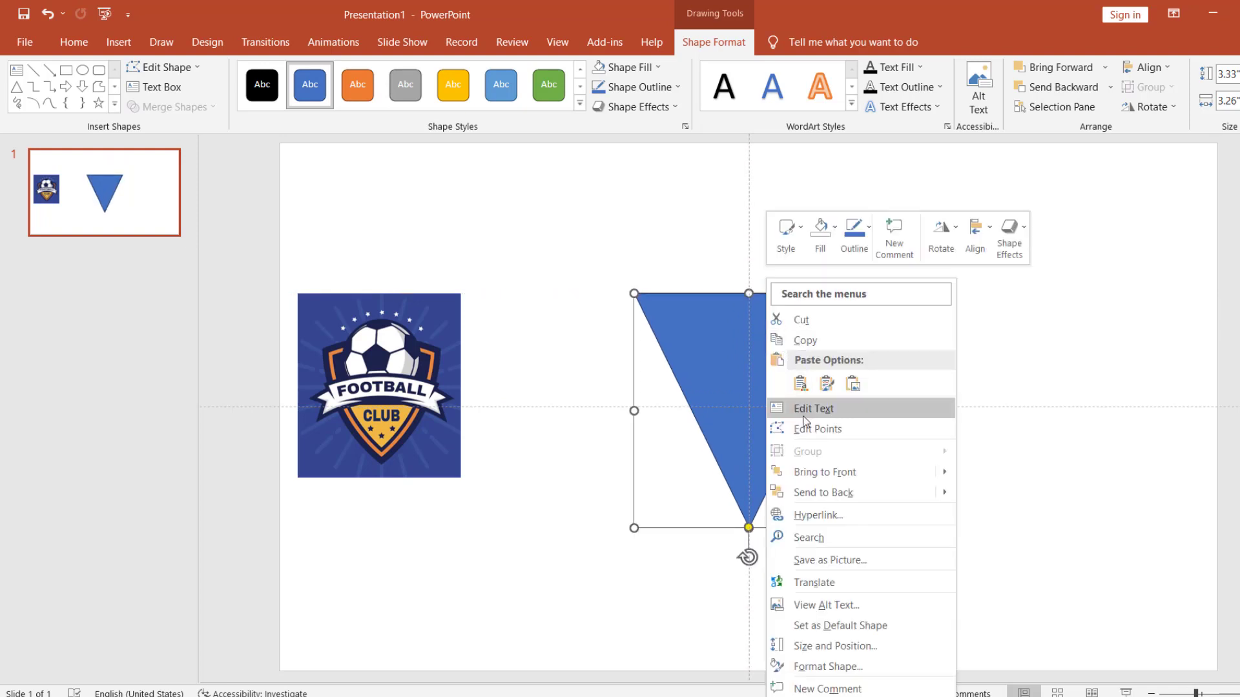
pyautogui.click(801, 438)
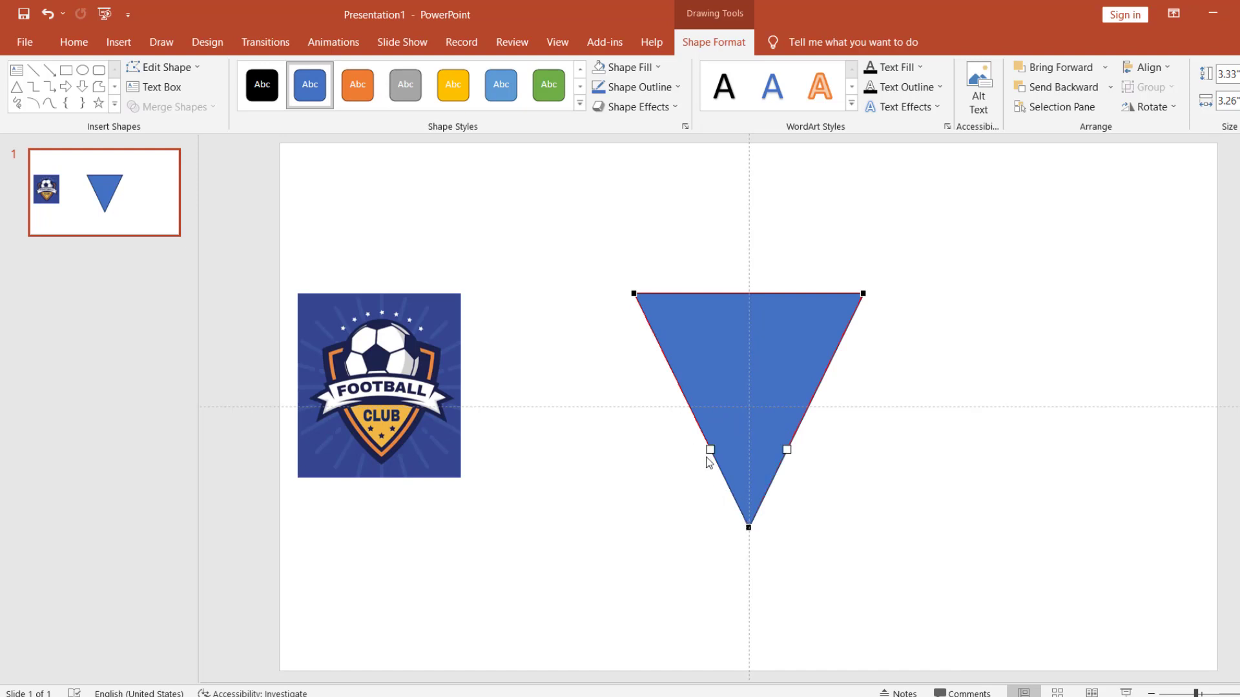
pyautogui.moveTo(707, 452); pyautogui.dragTo(671, 458)
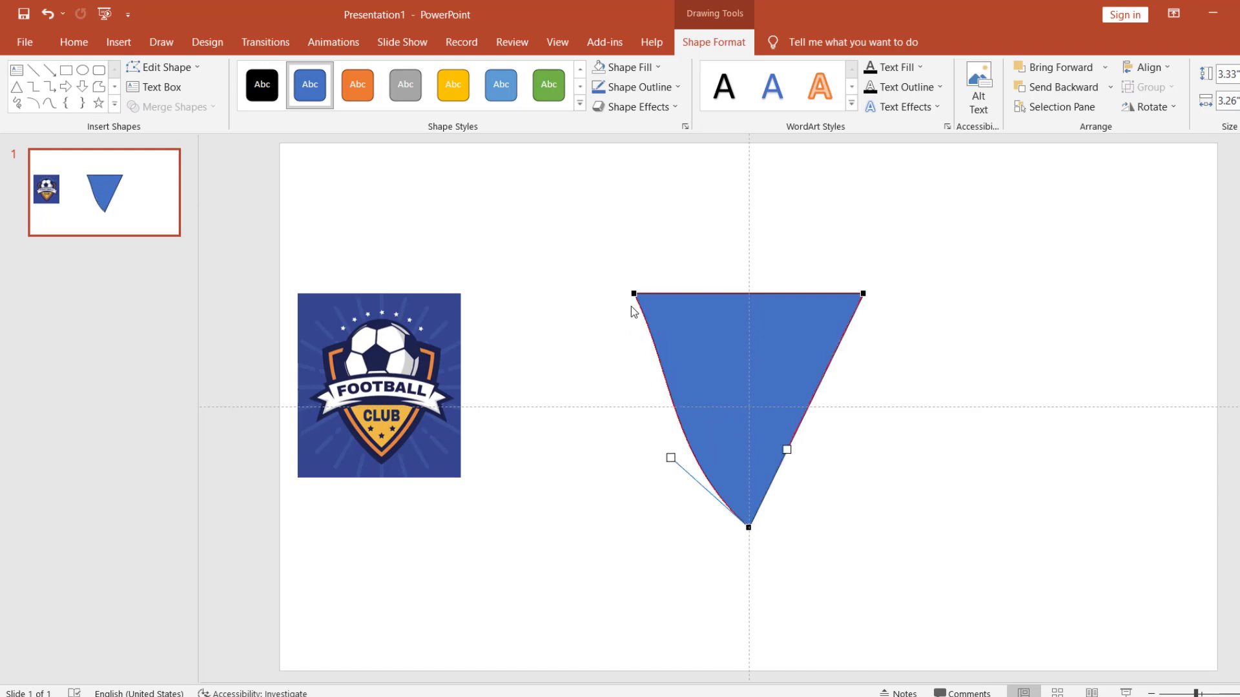
pyautogui.click(633, 293)
pyautogui.moveTo(668, 370); pyautogui.dragTo(648, 386)
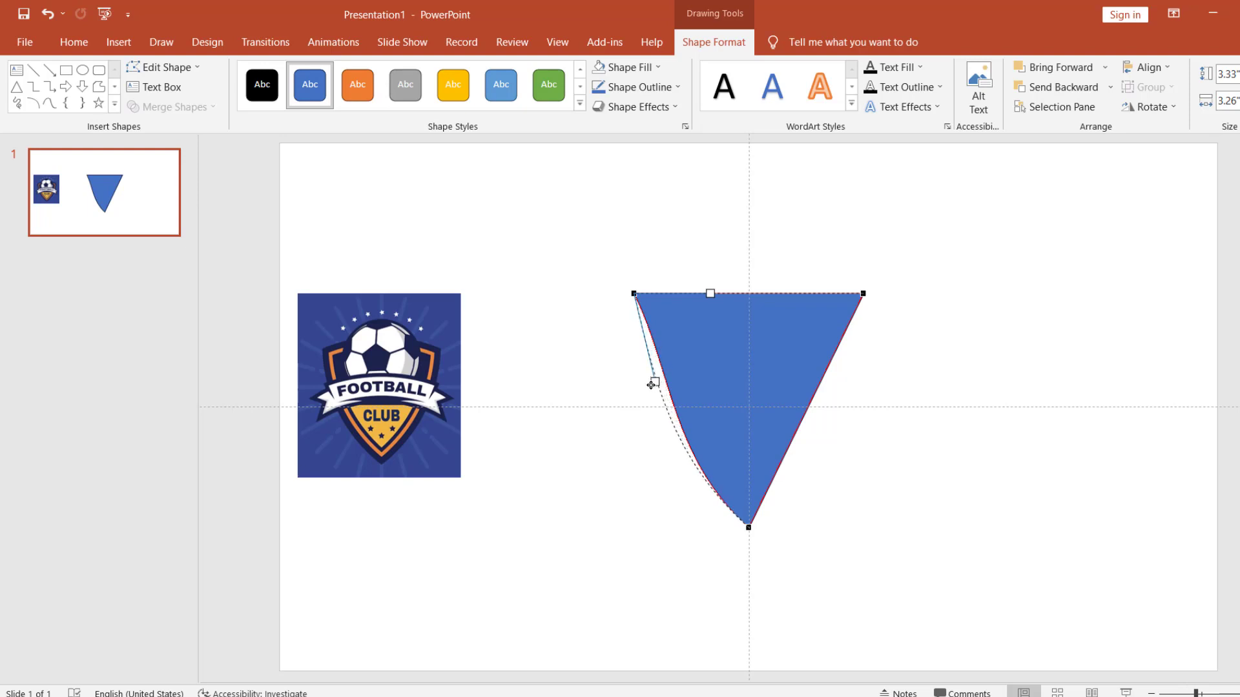
pyautogui.click(861, 294)
pyautogui.moveTo(824, 373); pyautogui.dragTo(865, 391)
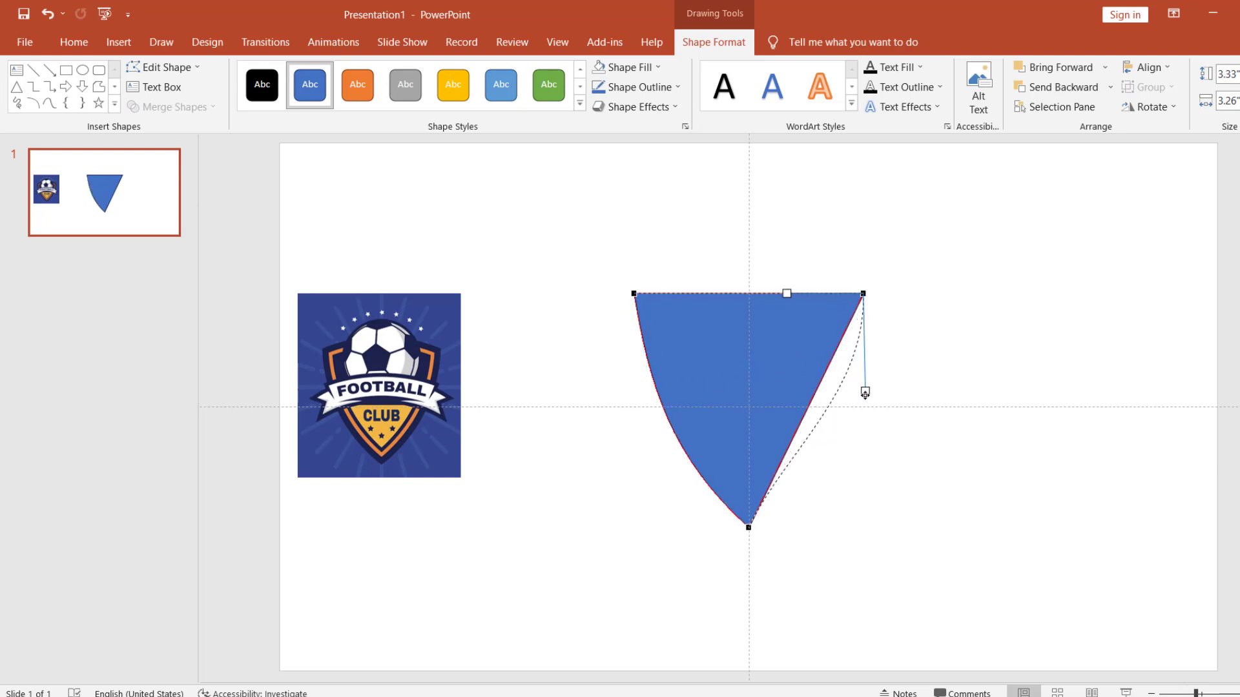
pyautogui.click(747, 527)
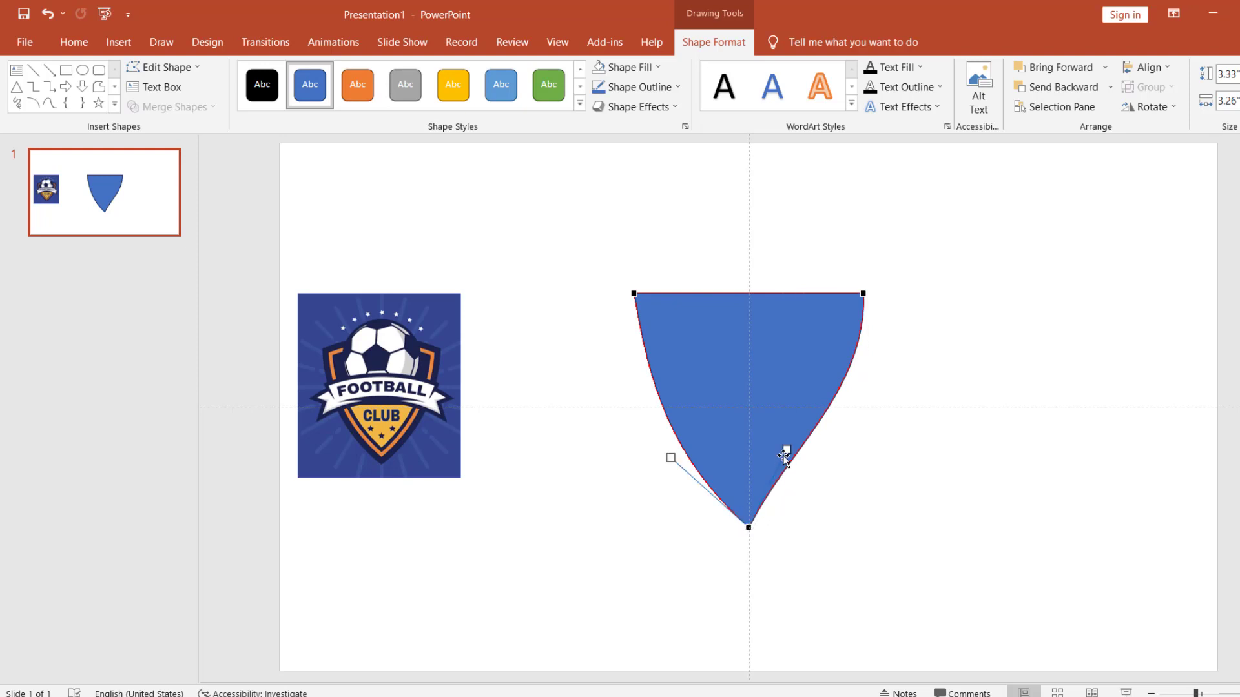
pyautogui.moveTo(782, 462); pyautogui.dragTo(804, 482)
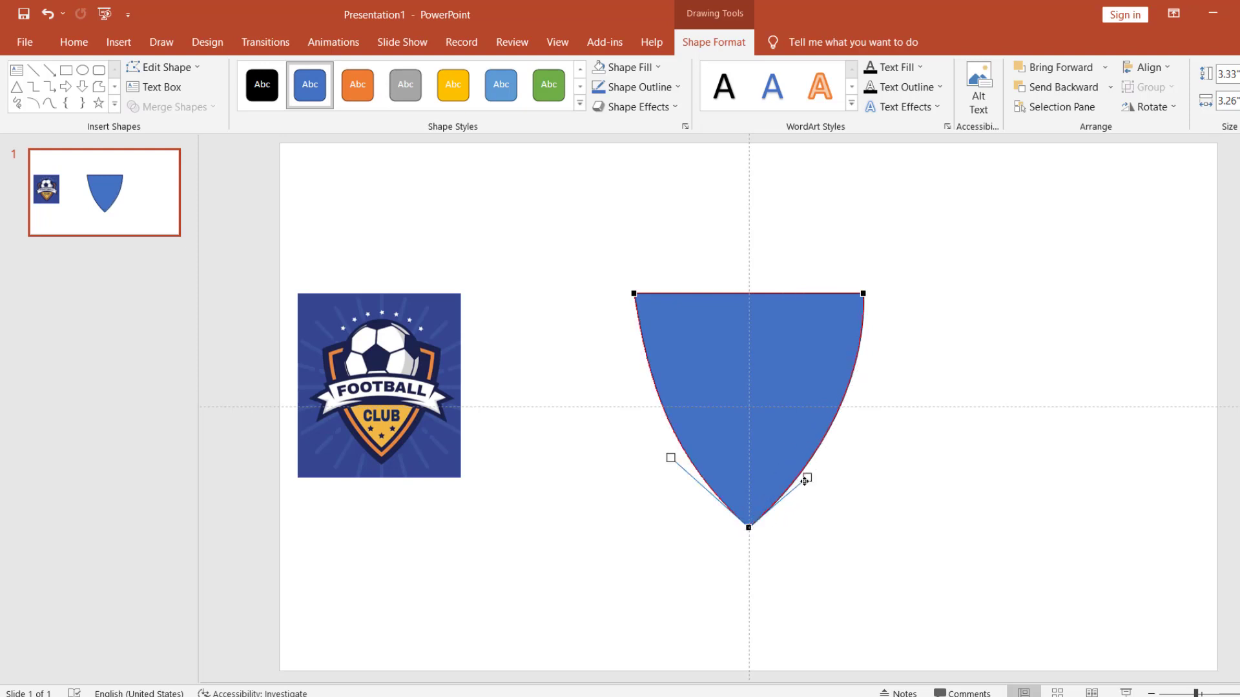
pyautogui.moveTo(804, 481); pyautogui.dragTo(807, 479)
pyautogui.moveTo(671, 457); pyautogui.dragTo(668, 457)
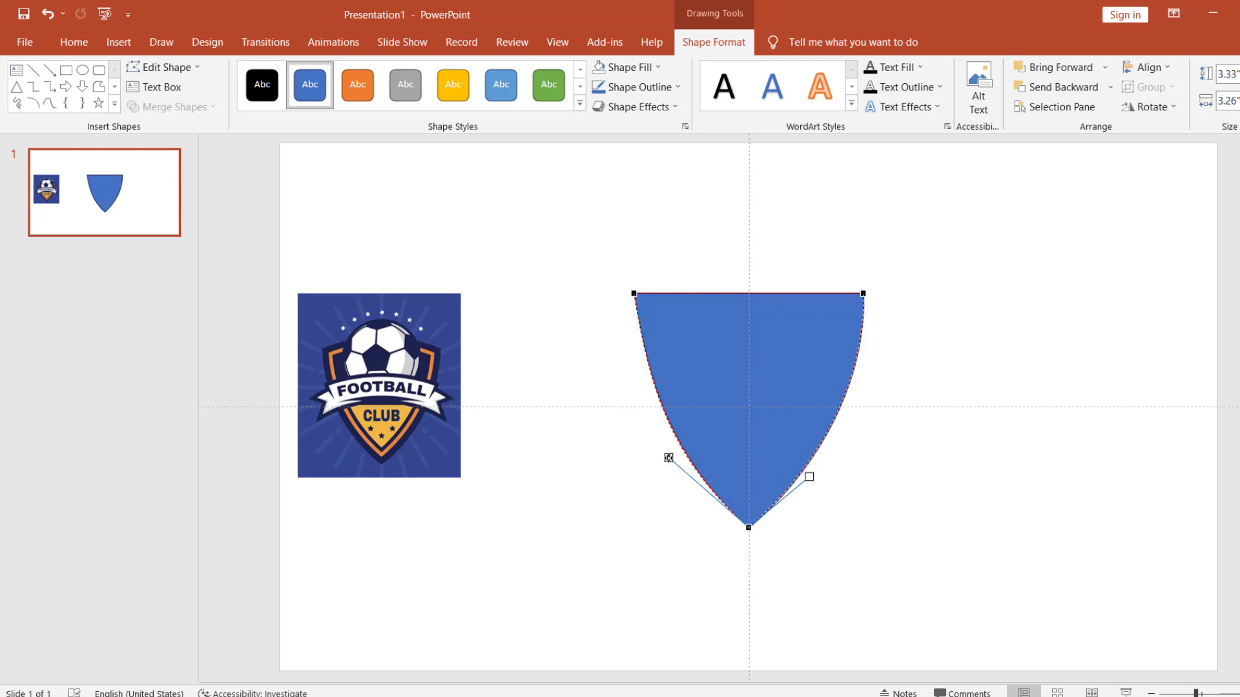
# - Refine the left side's curve and arch the shield's top edge upward
pyautogui.click(633, 295)
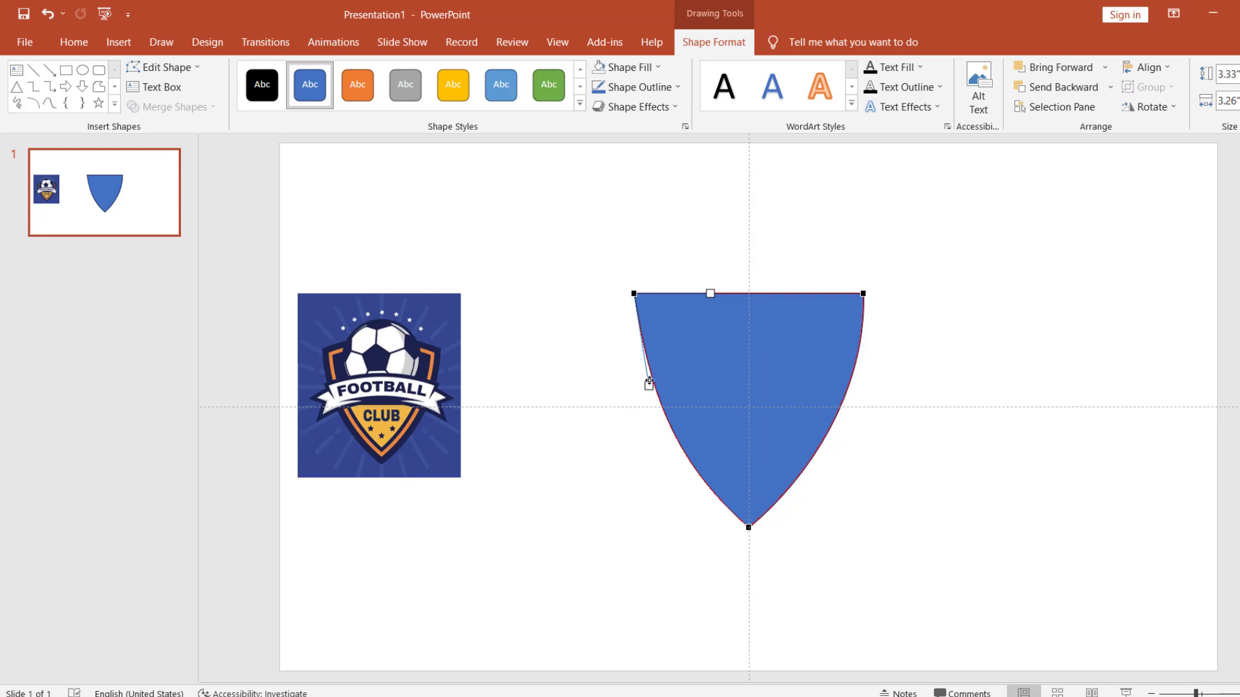
pyautogui.moveTo(649, 381); pyautogui.dragTo(644, 385)
pyautogui.moveTo(709, 294); pyautogui.dragTo(712, 247)
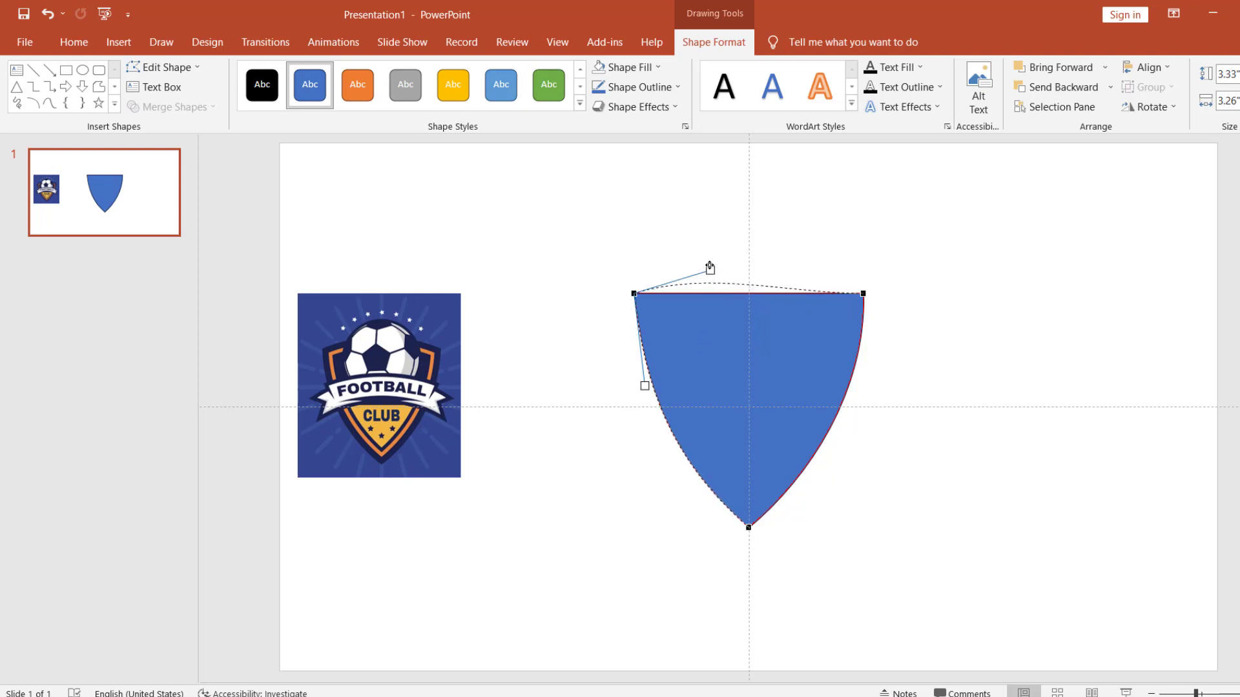
pyautogui.click(864, 294)
pyautogui.moveTo(787, 290); pyautogui.dragTo(797, 253)
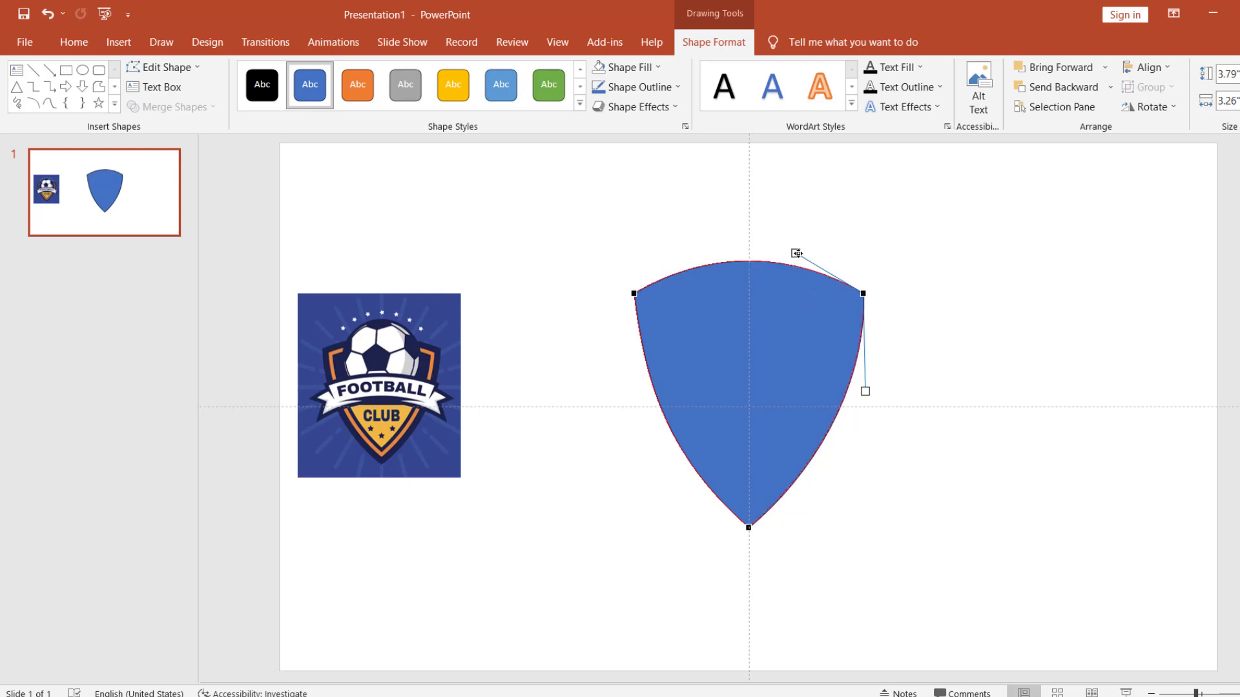
pyautogui.click(866, 260)
pyautogui.click(826, 312)
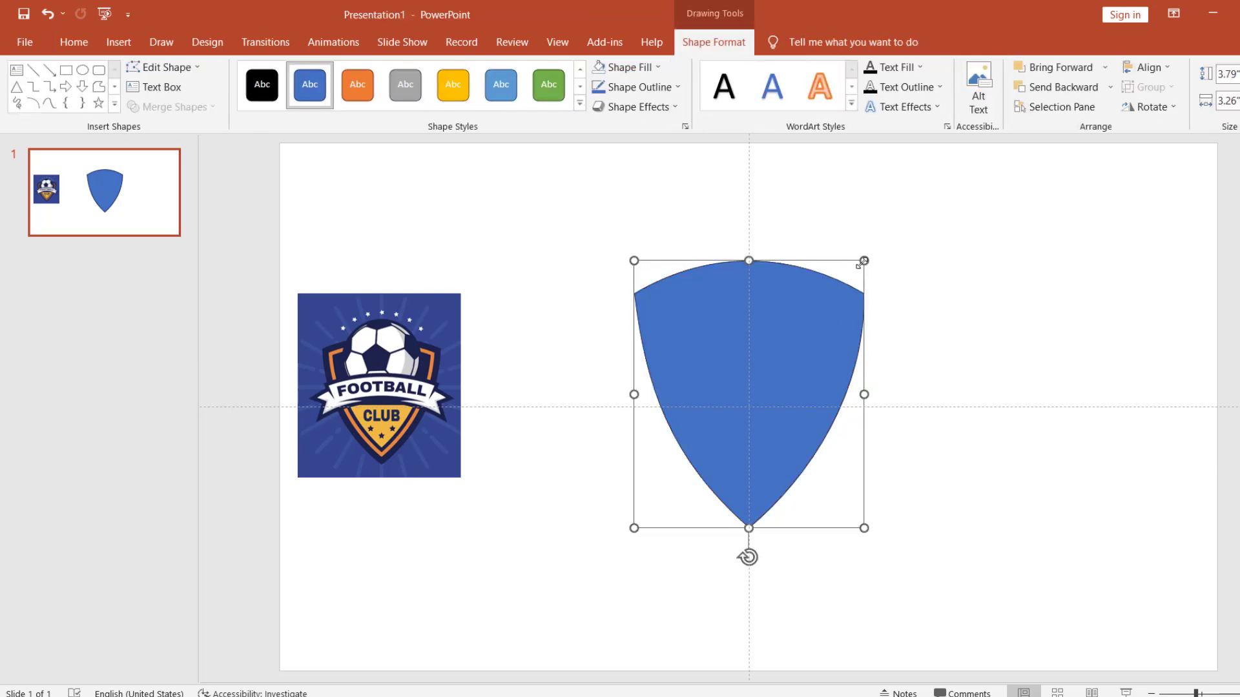
# - Narrow the shield, align its top with the logo, and eyedropper-fill it with the logo's dark navy
pyautogui.moveTo(863, 260); pyautogui.dragTo(836, 291)
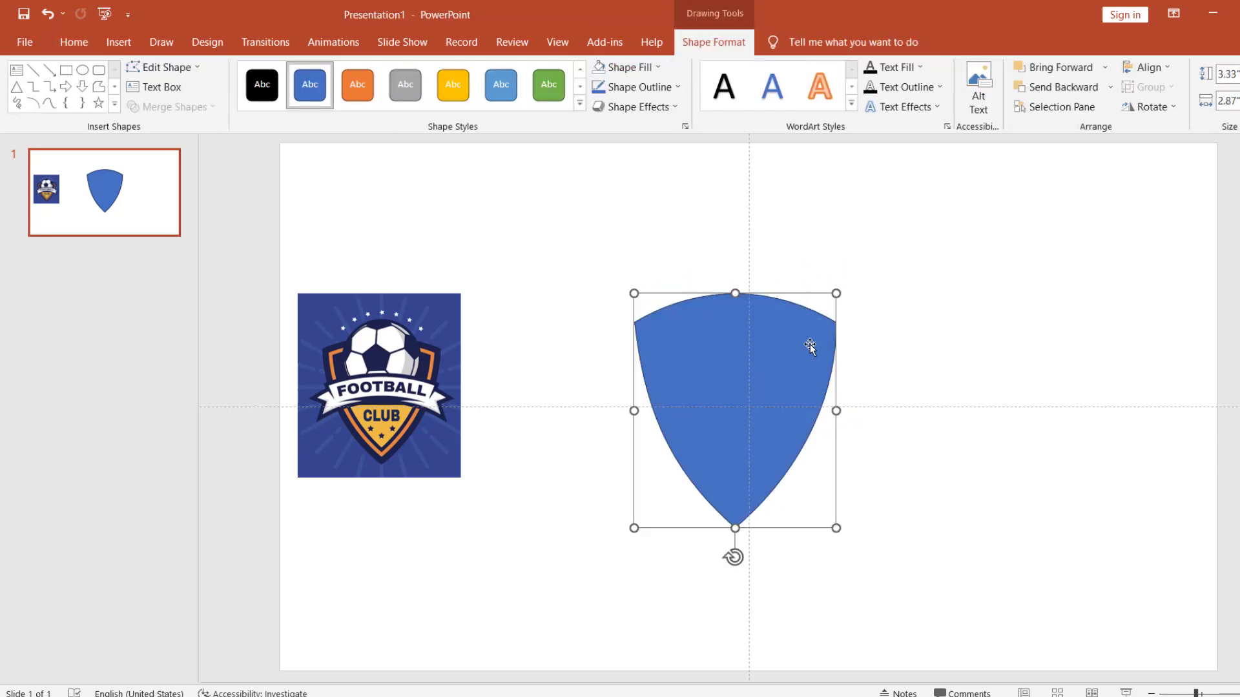
pyautogui.moveTo(807, 346); pyautogui.dragTo(821, 352)
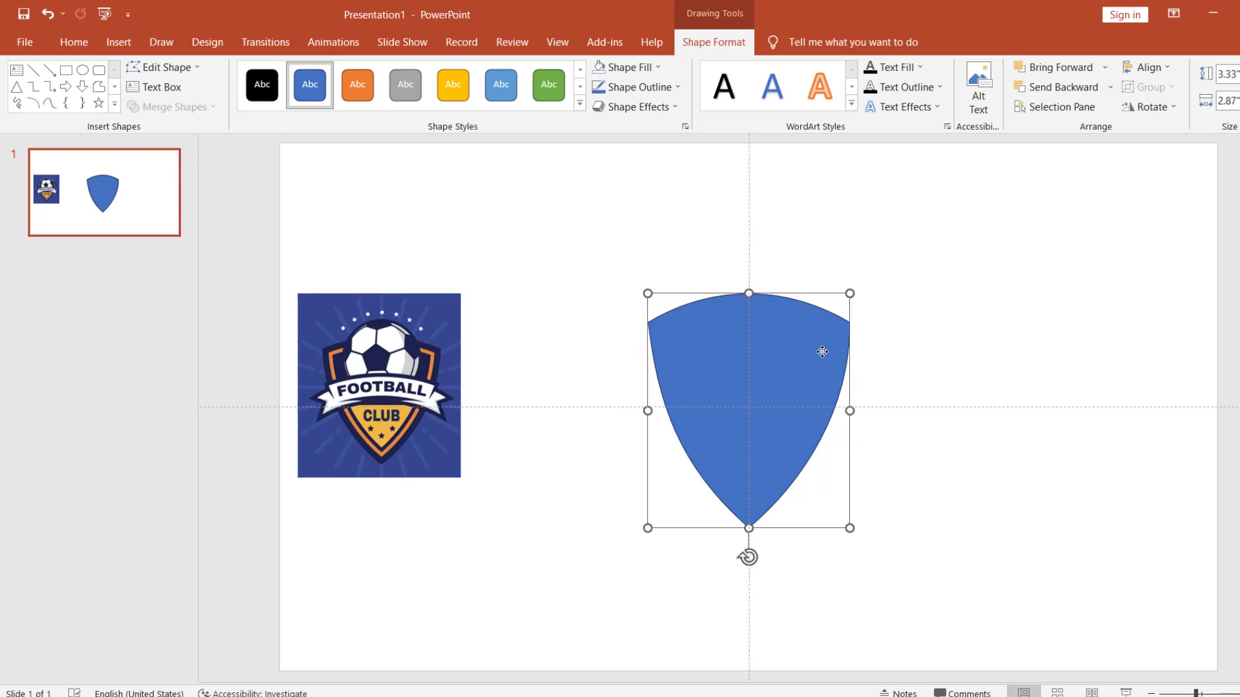
pyautogui.click(888, 351)
pyautogui.click(827, 348)
pyautogui.click(659, 69)
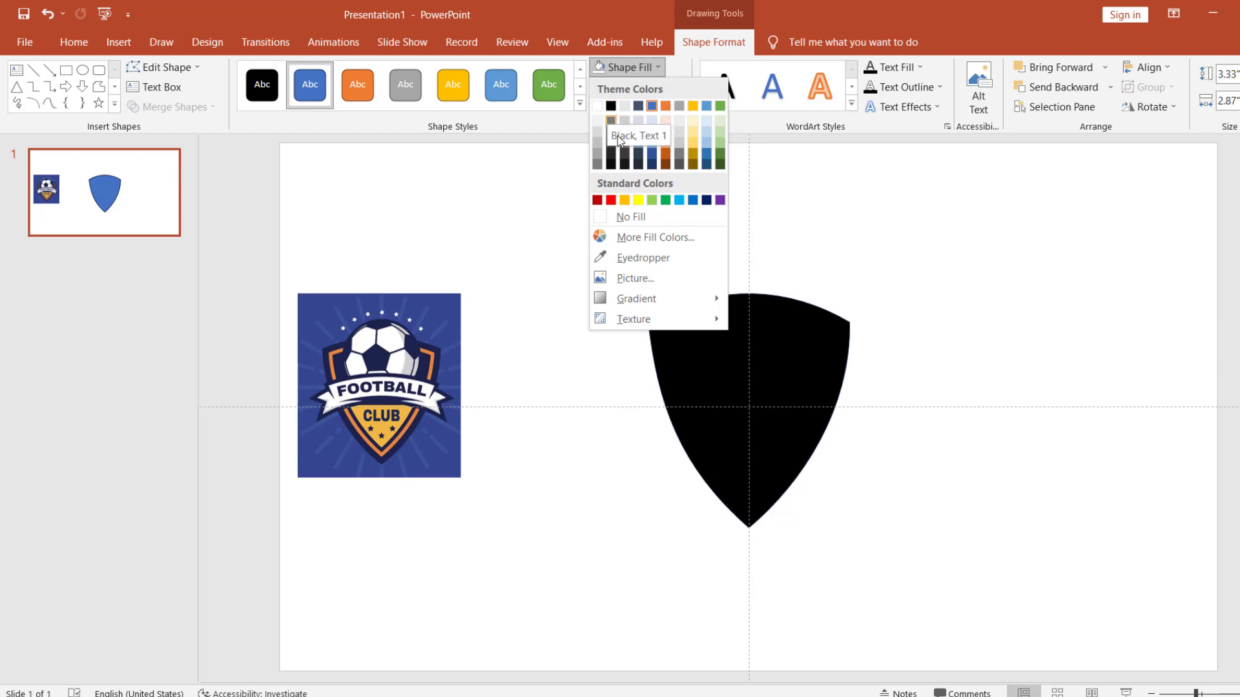
pyautogui.click(642, 258)
pyautogui.click(389, 353)
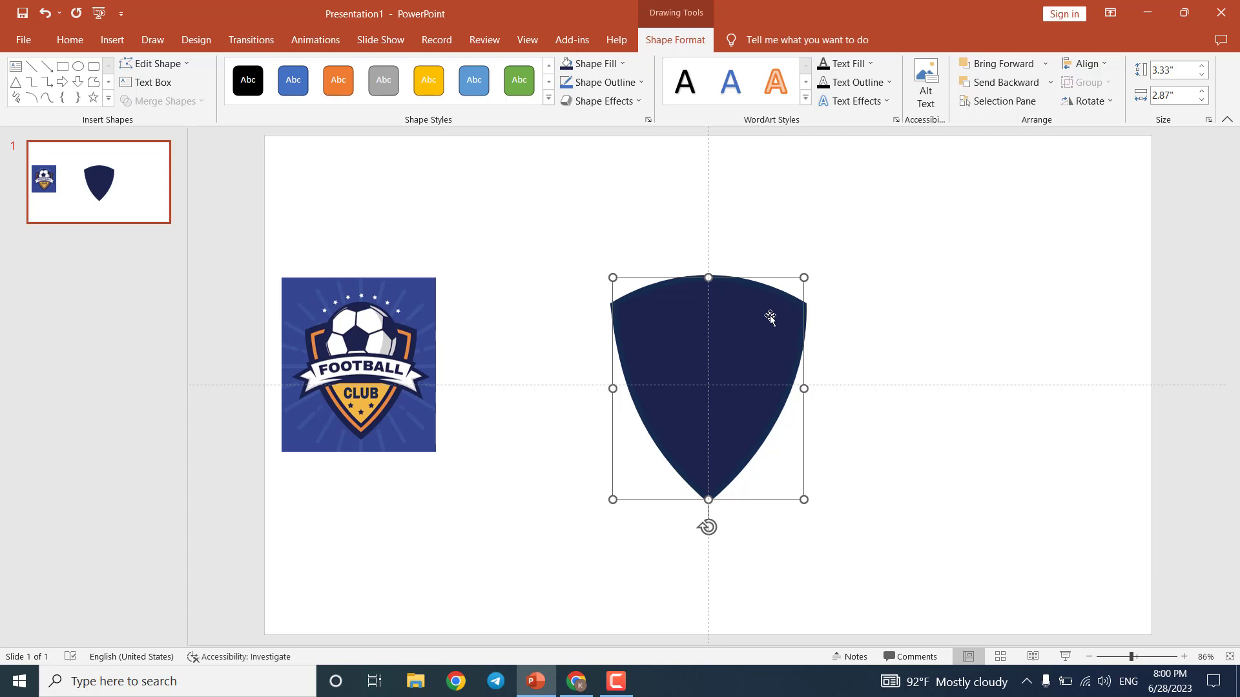
# - Give the shield a thicker outline in the logo's orange, sampled with the eyedropper
pyautogui.click(641, 82)
pyautogui.moveTo(619, 314)
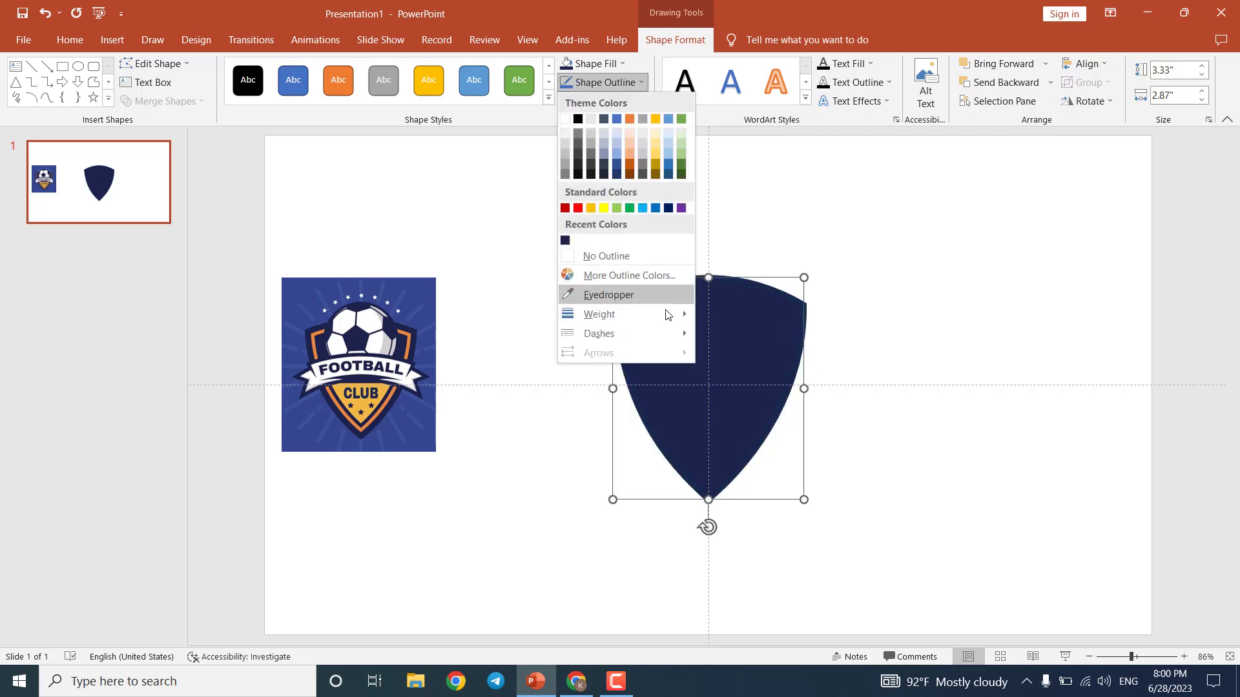
pyautogui.click(628, 83)
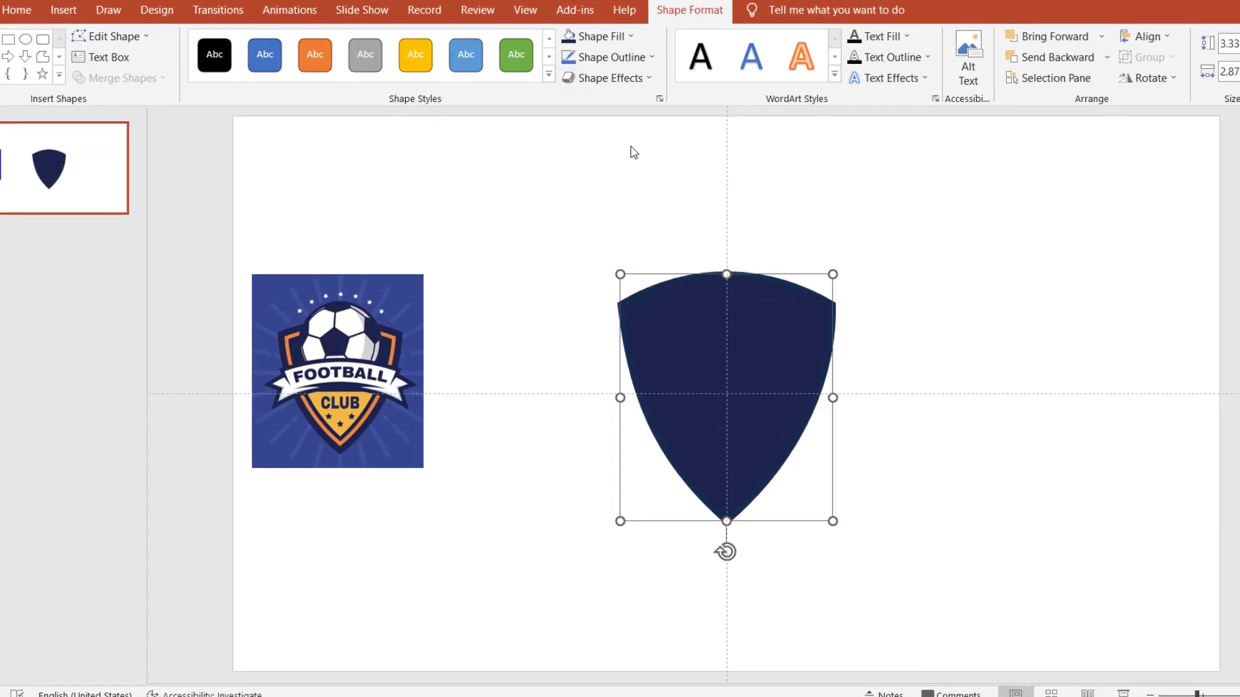
pyautogui.click(658, 60)
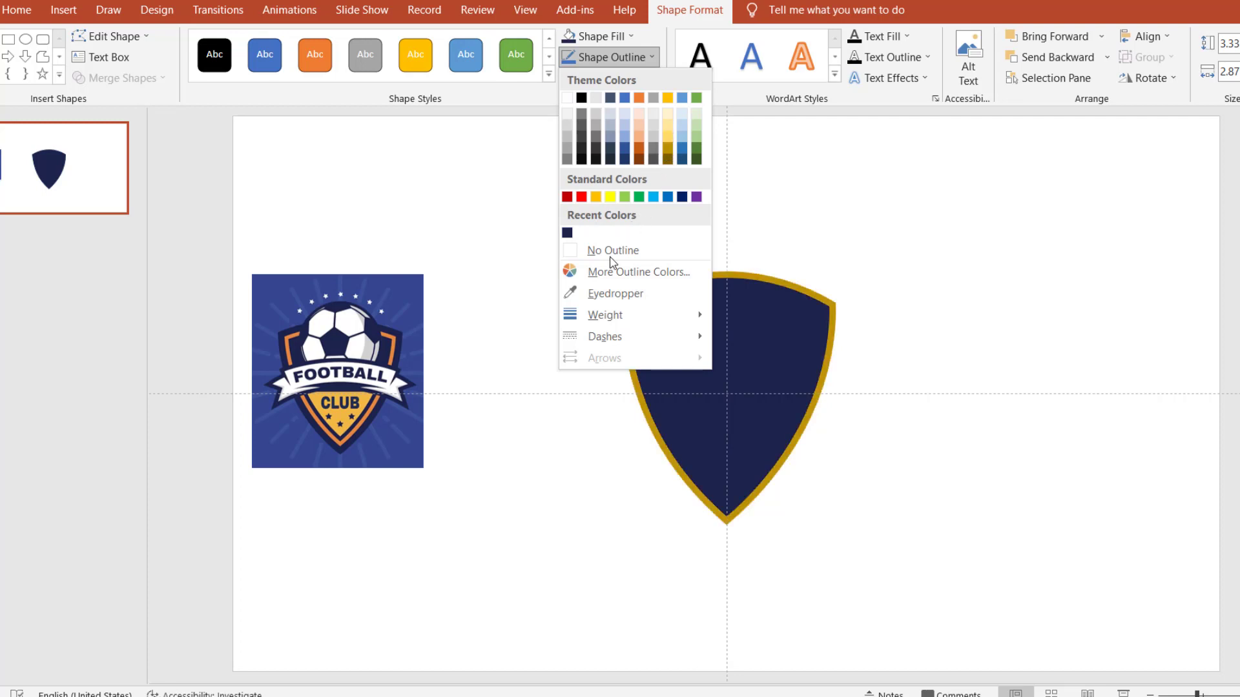
pyautogui.click(601, 293)
pyautogui.click(391, 361)
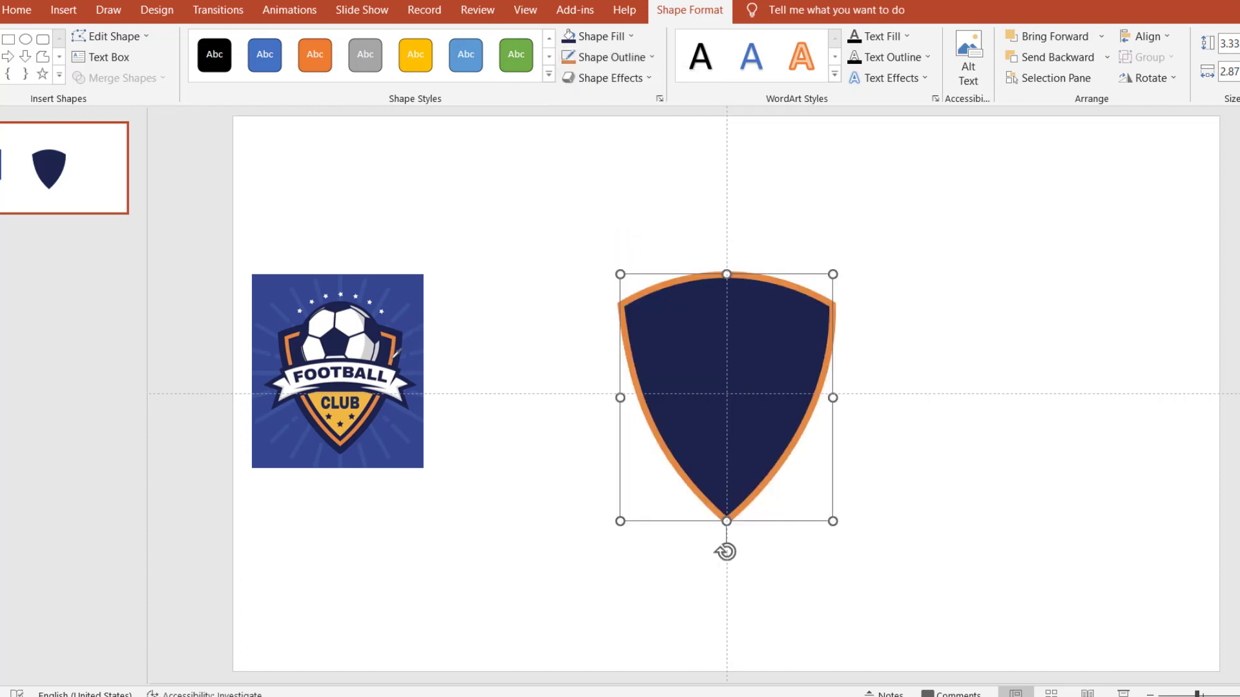
pyautogui.click(516, 299)
pyautogui.click(647, 298)
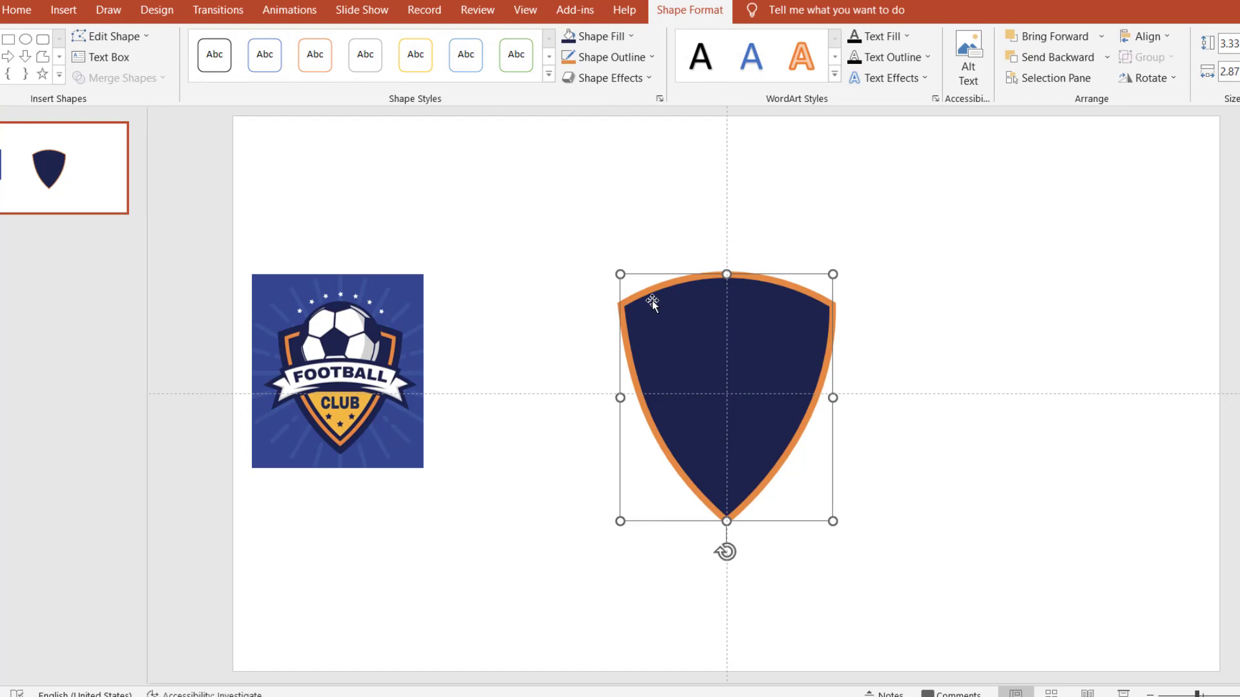
# - Duplicate the shield, enlarge the copy over the original, and fill it navy
pyautogui.keyDown('ctrl'); pyautogui.moveTo(652, 303); pyautogui.dragTo(601, 265); pyautogui.keyUp('ctrl')
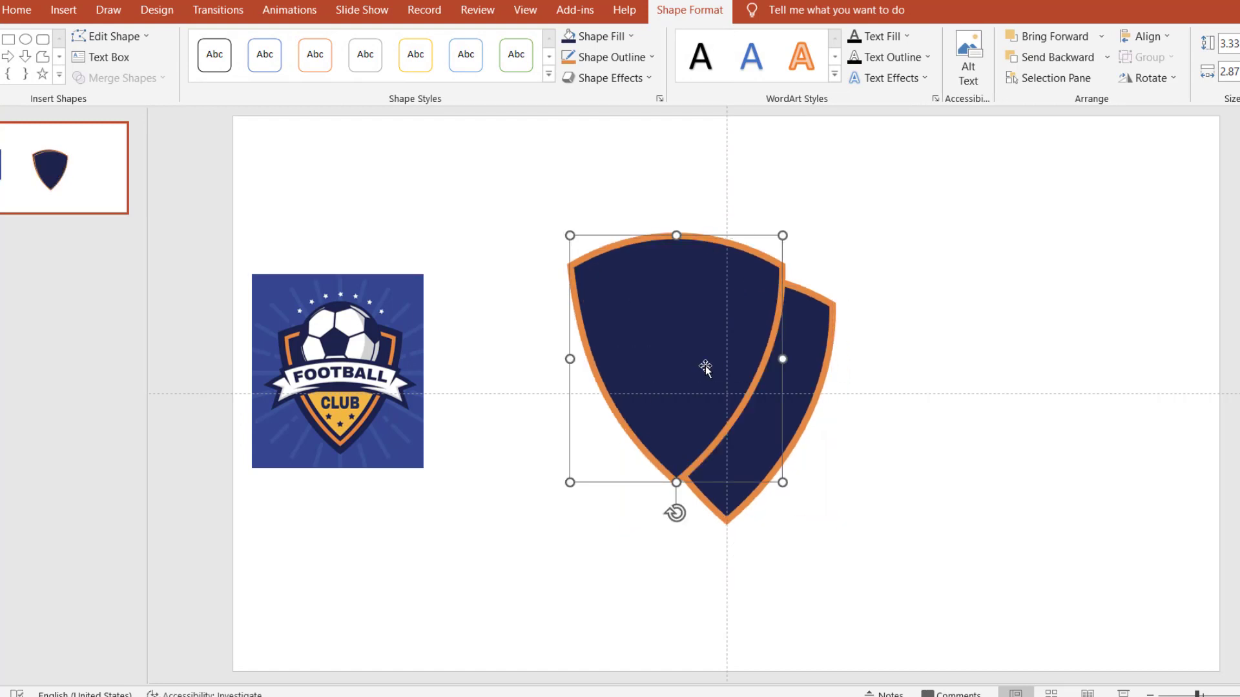
pyautogui.moveTo(783, 483); pyautogui.dragTo(794, 501)
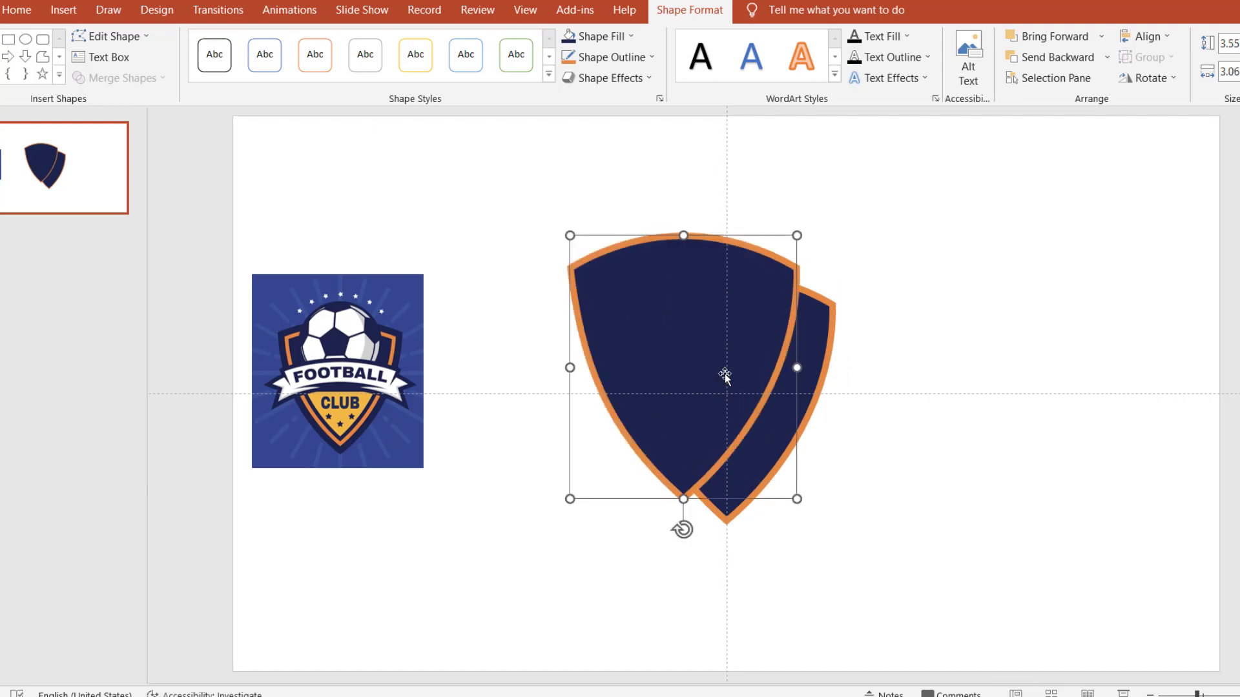
pyautogui.moveTo(725, 374); pyautogui.dragTo(734, 353)
pyautogui.click(689, 308)
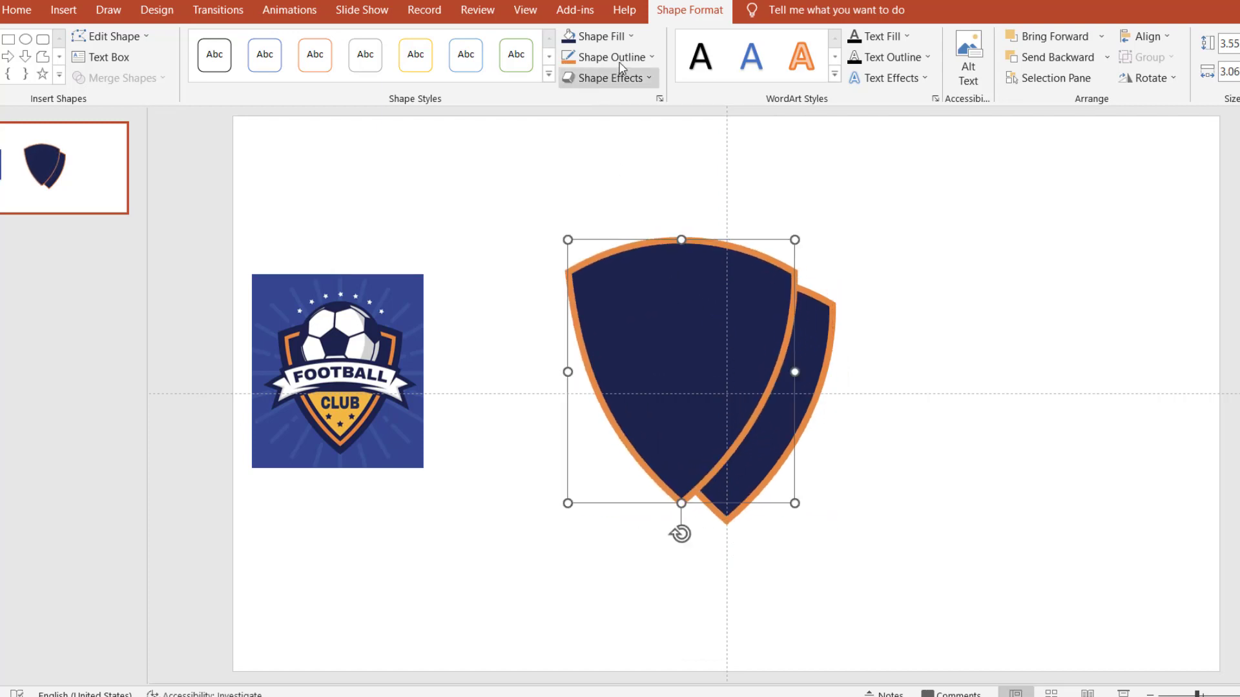
pyautogui.click(626, 36)
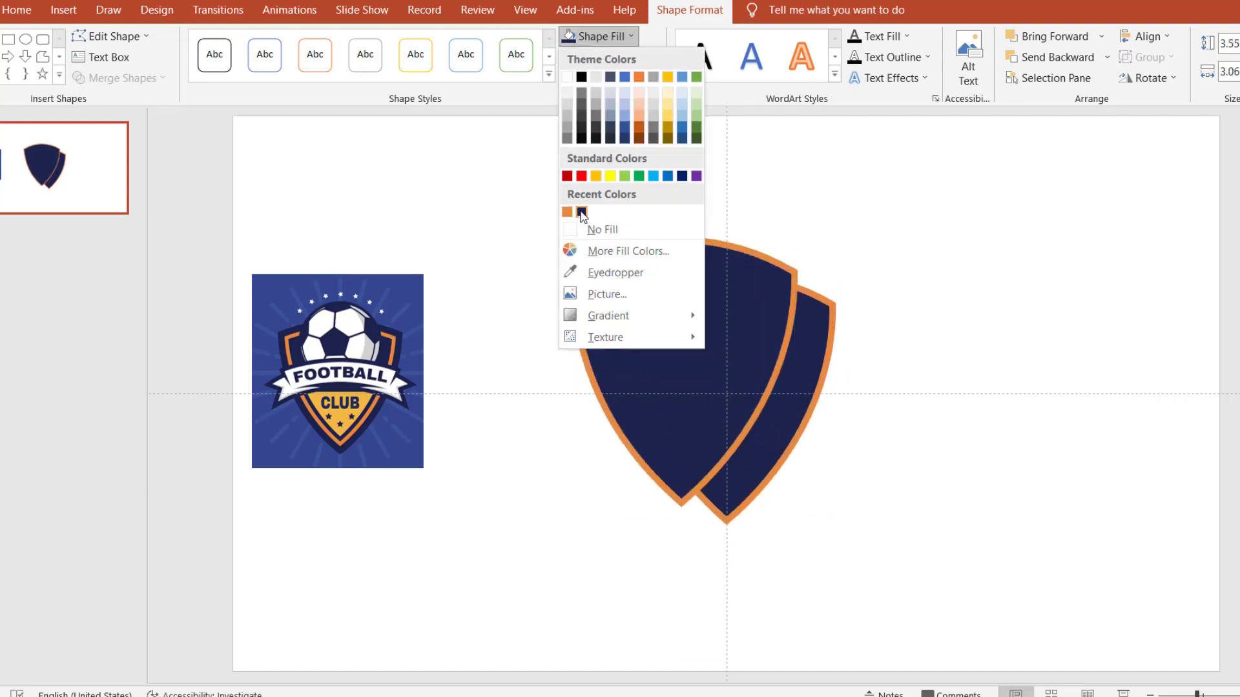
pyautogui.click(582, 211)
# - Give the larger copy a navy outline, send it backward, and centre it behind the orange-bordered shield
pyautogui.click(646, 57)
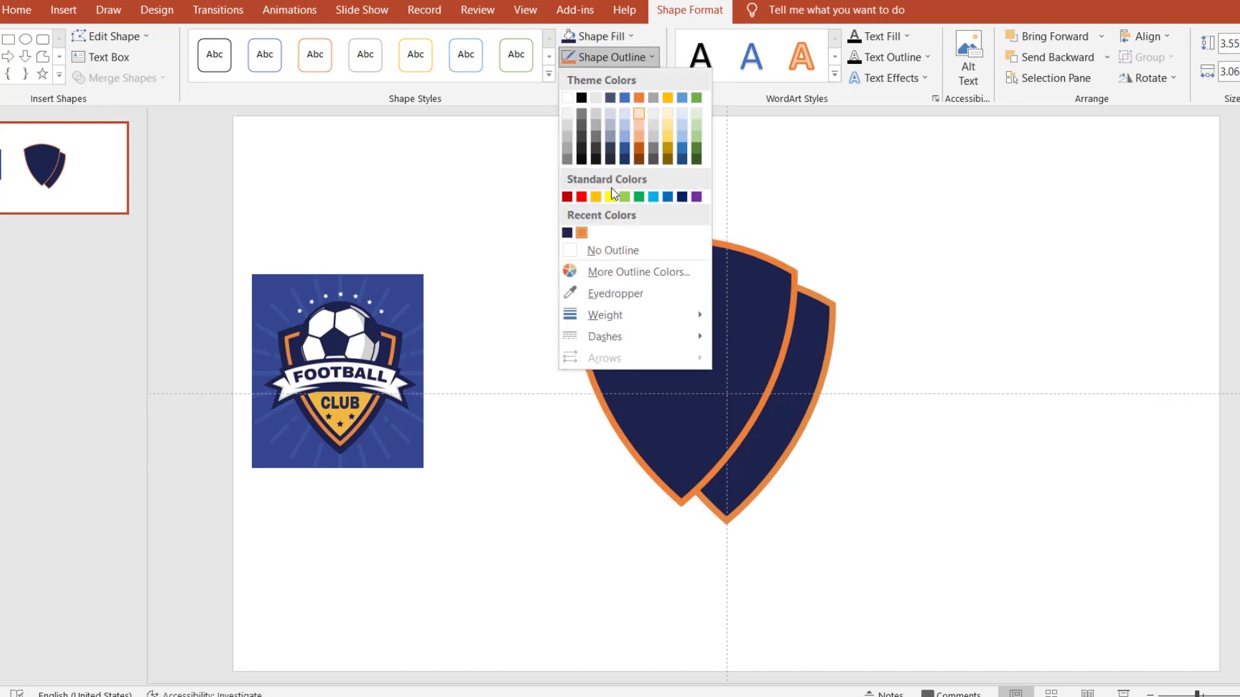
pyautogui.click(567, 232)
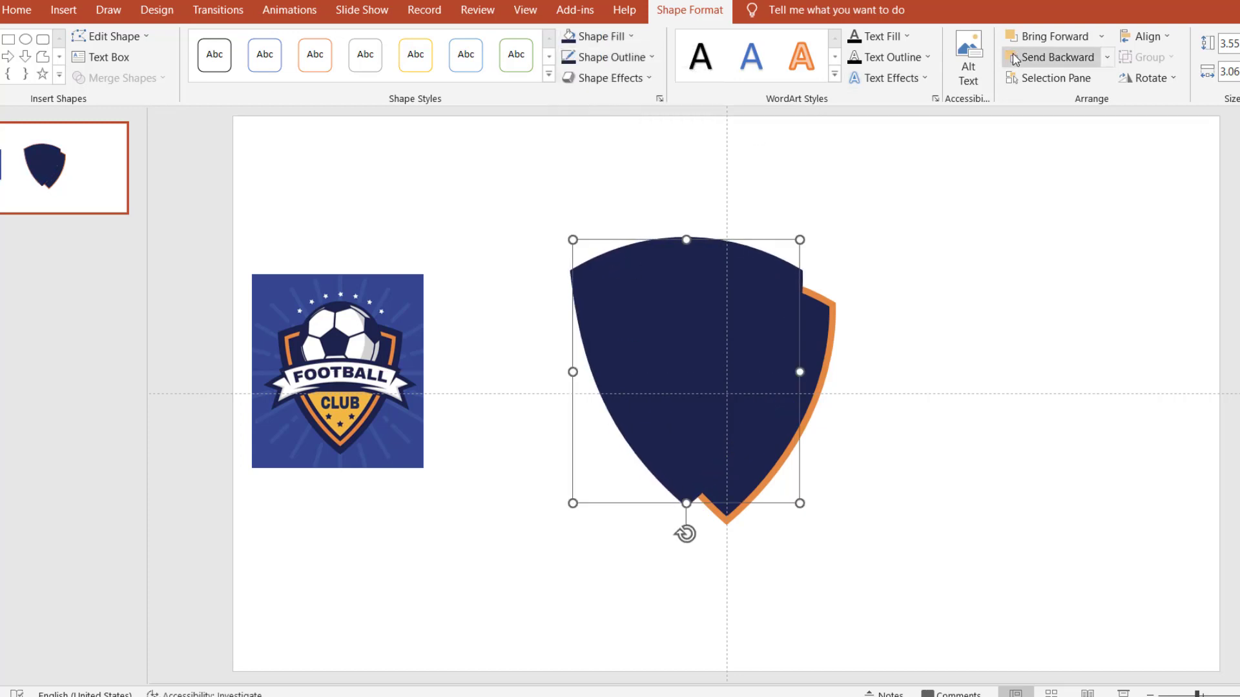
pyautogui.click(1108, 62)
pyautogui.click(1080, 104)
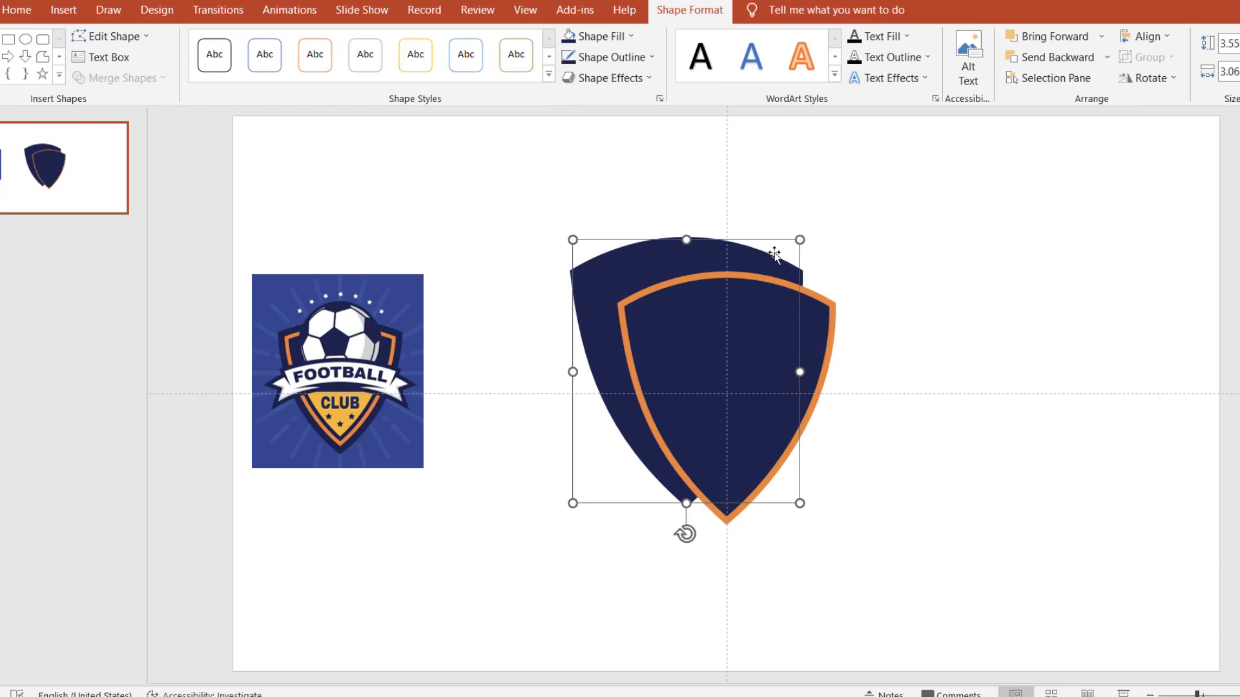
pyautogui.moveTo(774, 254); pyautogui.dragTo(814, 282)
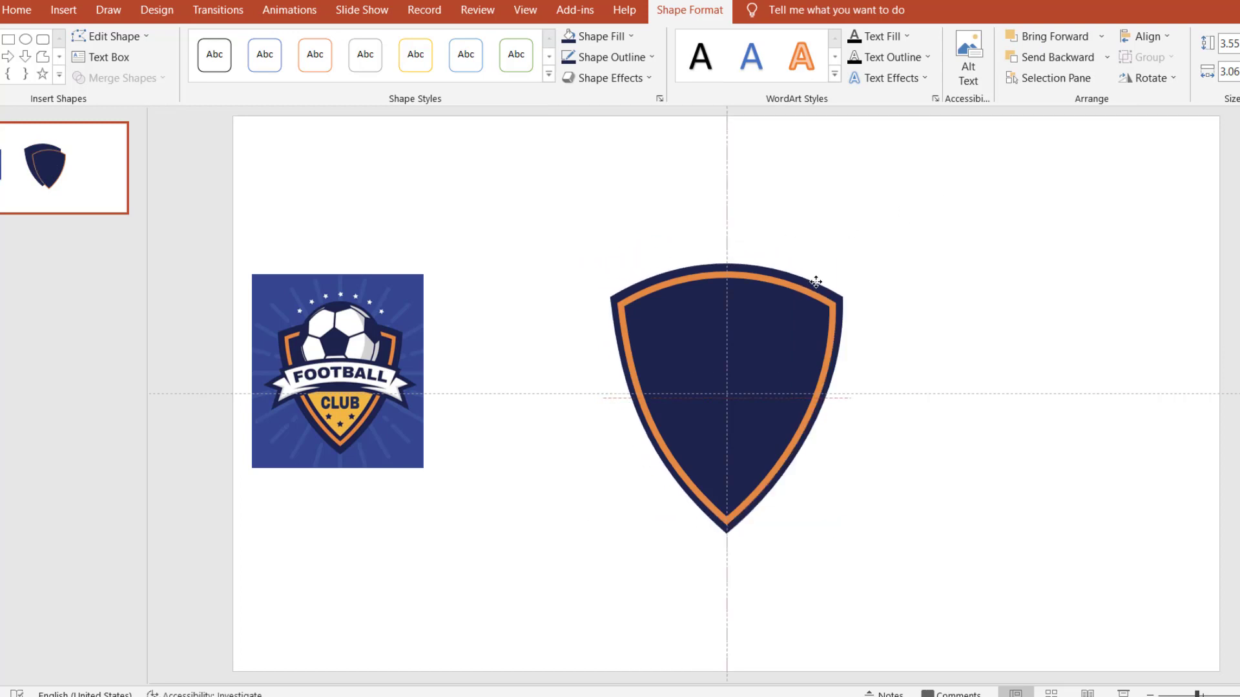
# - Copy the orange-outlined inner shield to the slide's right side and nudge it up and left
pyautogui.click(797, 332)
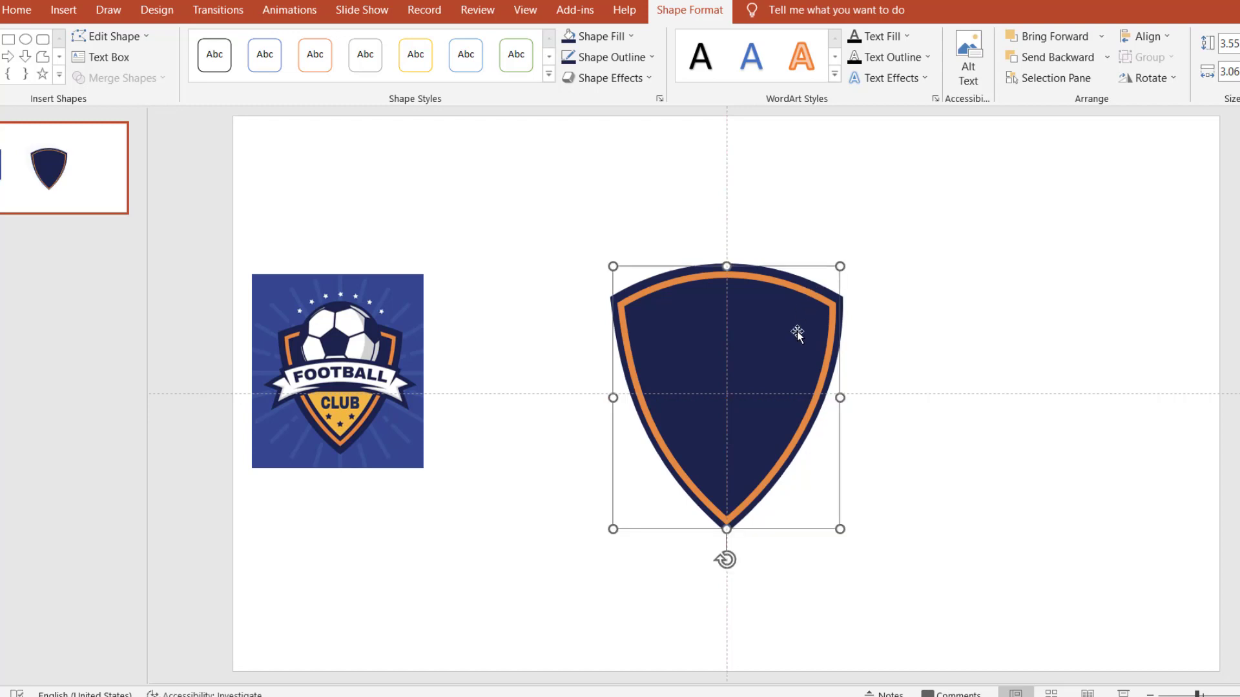
pyautogui.keyDown('ctrl'); pyautogui.scroll(2, 822, 339); pyautogui.keyUp('ctrl')
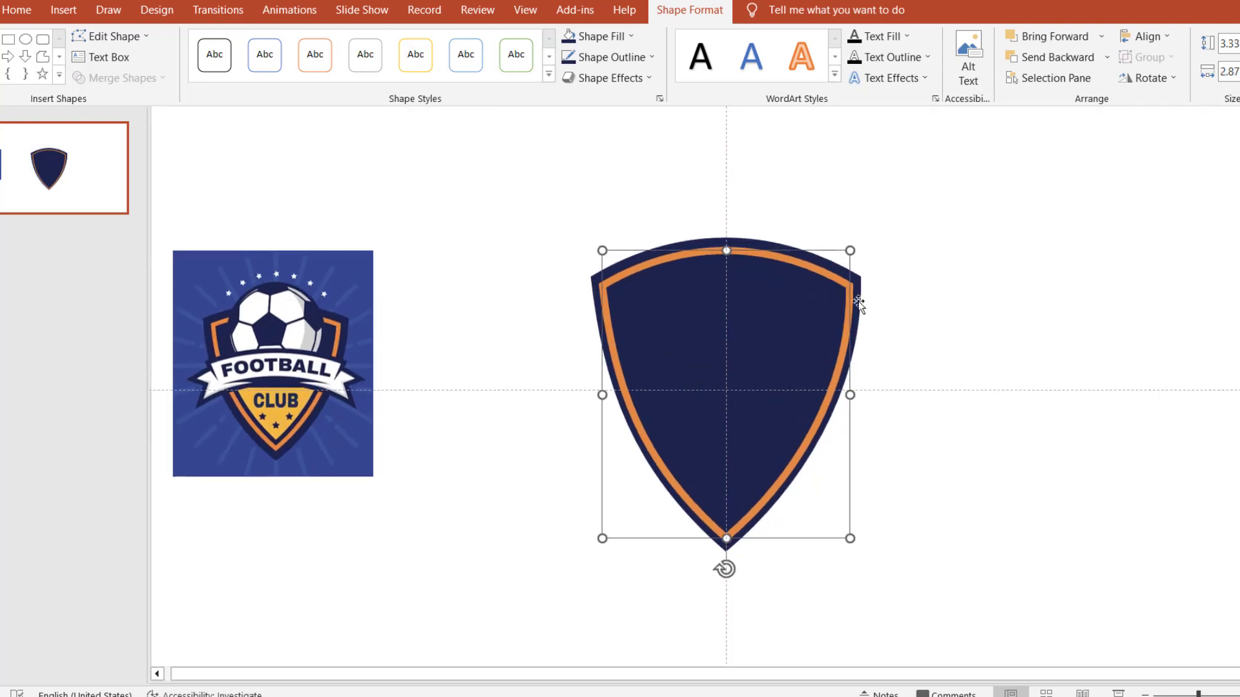
pyautogui.click(871, 288)
pyautogui.moveTo(835, 280); pyautogui.dragTo(1164, 299)
pyautogui.click(819, 262)
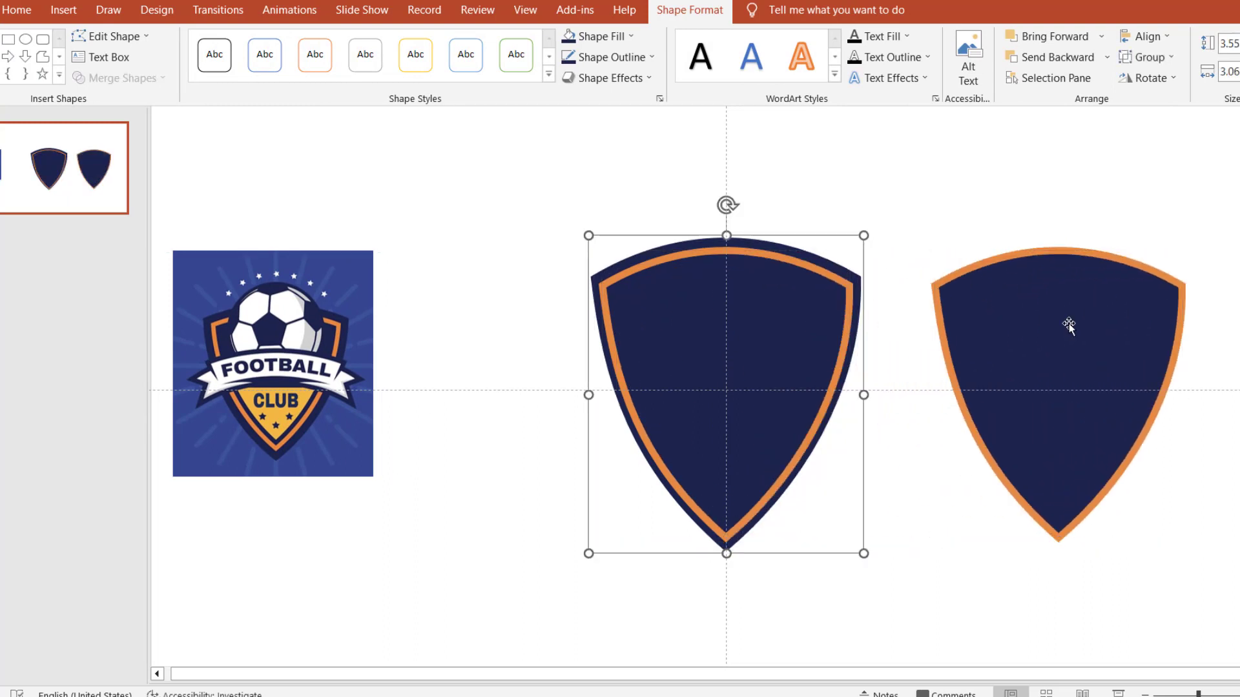
pyautogui.moveTo(1067, 323)
pyautogui.mouseDown()
pyautogui.moveTo(902, 296)
pyautogui.moveTo(1051, 293)
pyautogui.mouseUp()
# - Copy the black-and-white soccer ball image from the Google Images results and return to PowerPoint
pyautogui.click(833, 230)
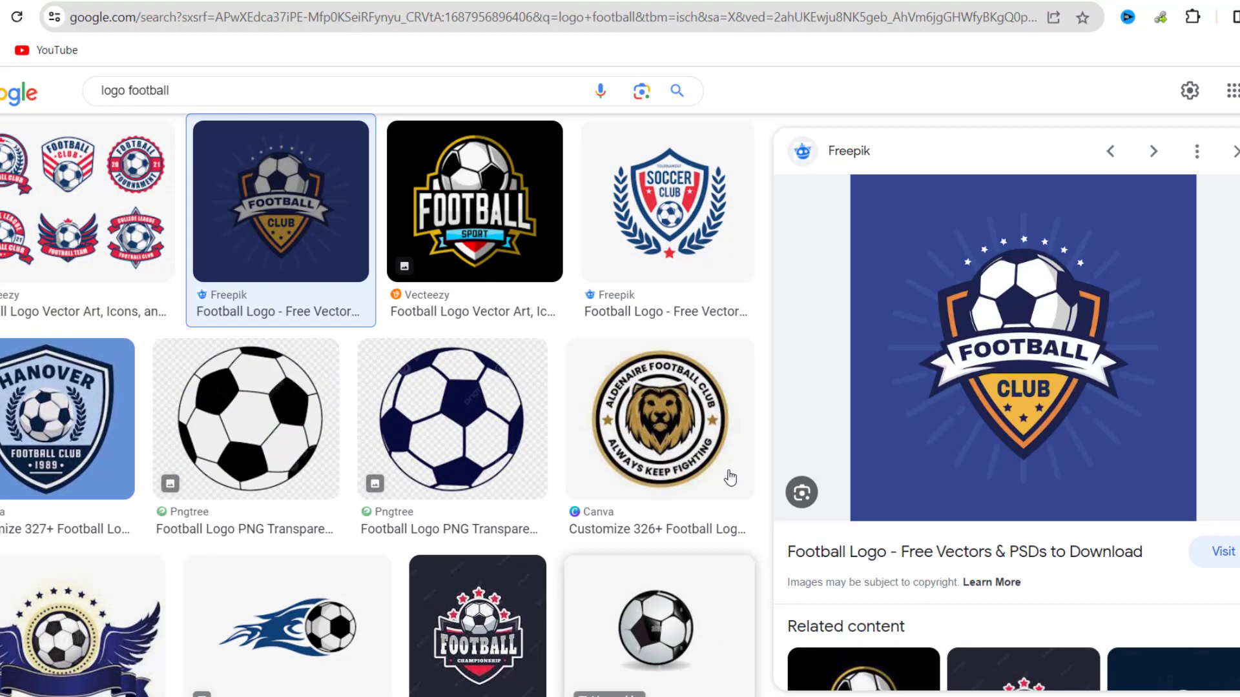
pyautogui.click(473, 394)
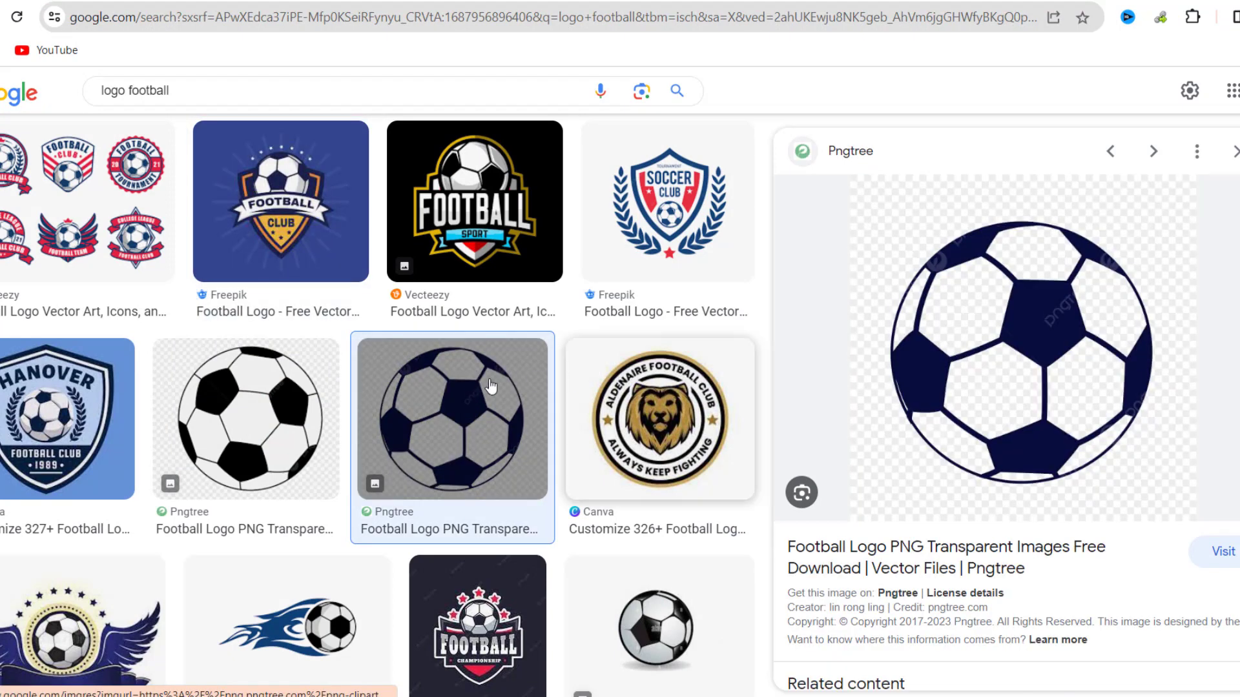
pyautogui.click(287, 404)
pyautogui.rightClick(1002, 317)
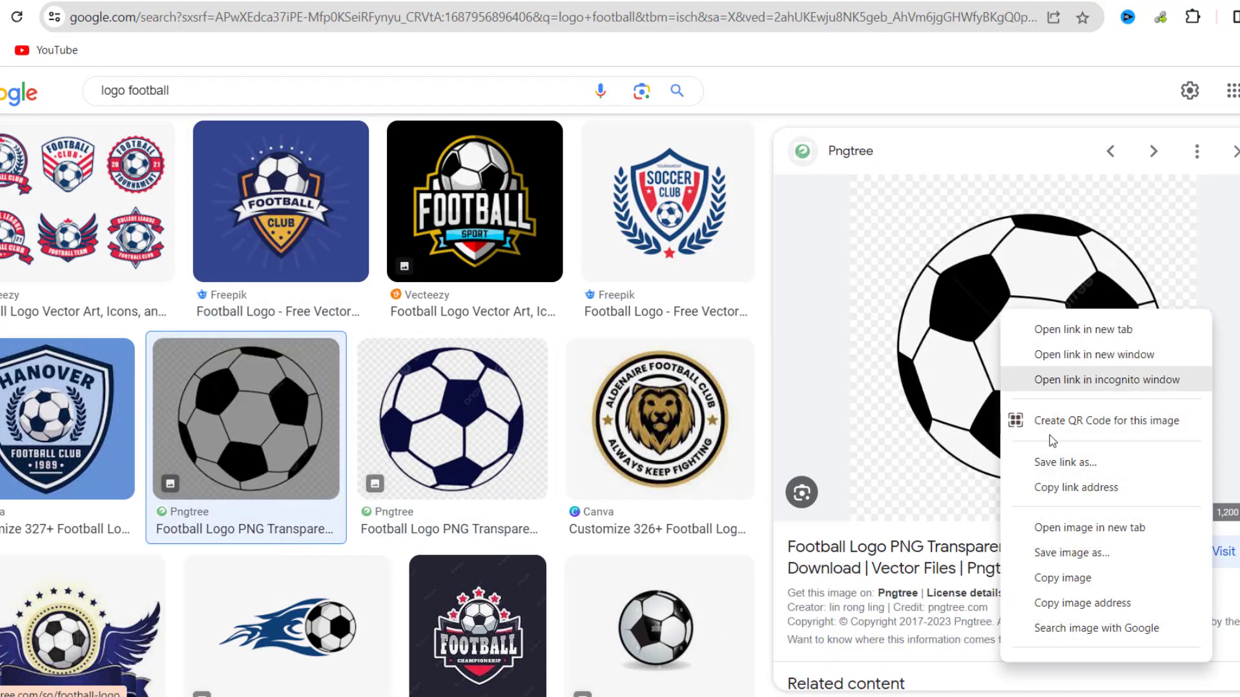
pyautogui.click(1052, 575)
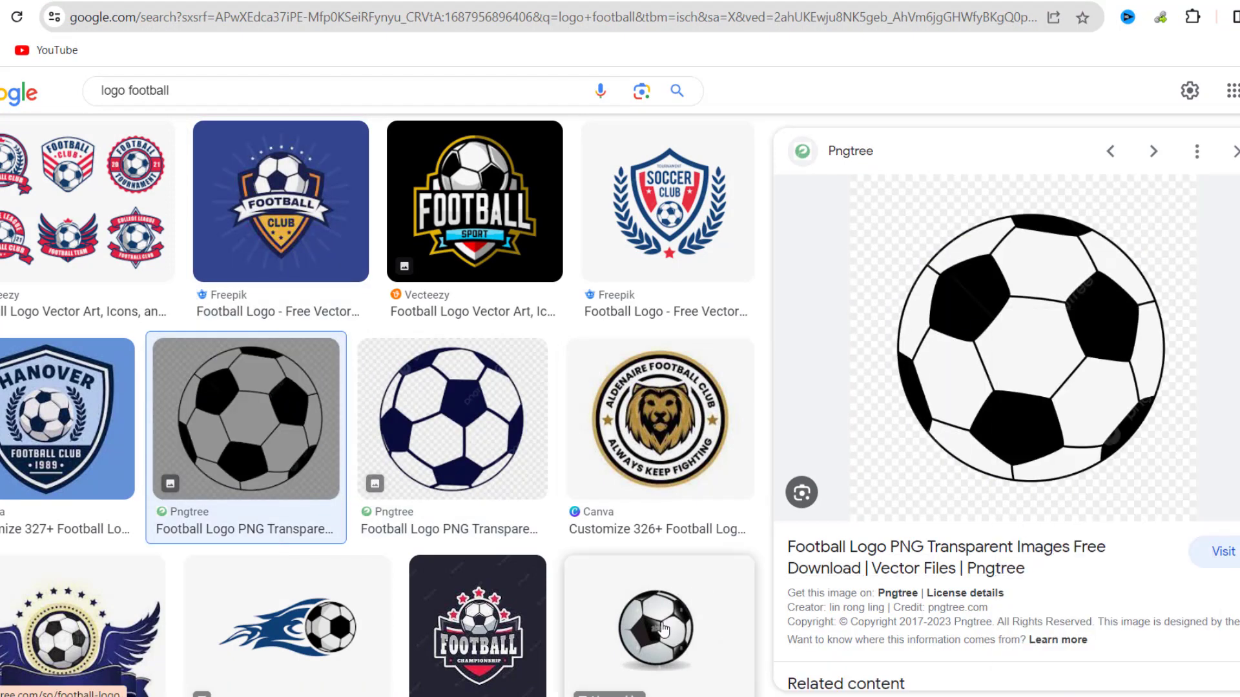
pyautogui.hotkey('alt', 'Tab')
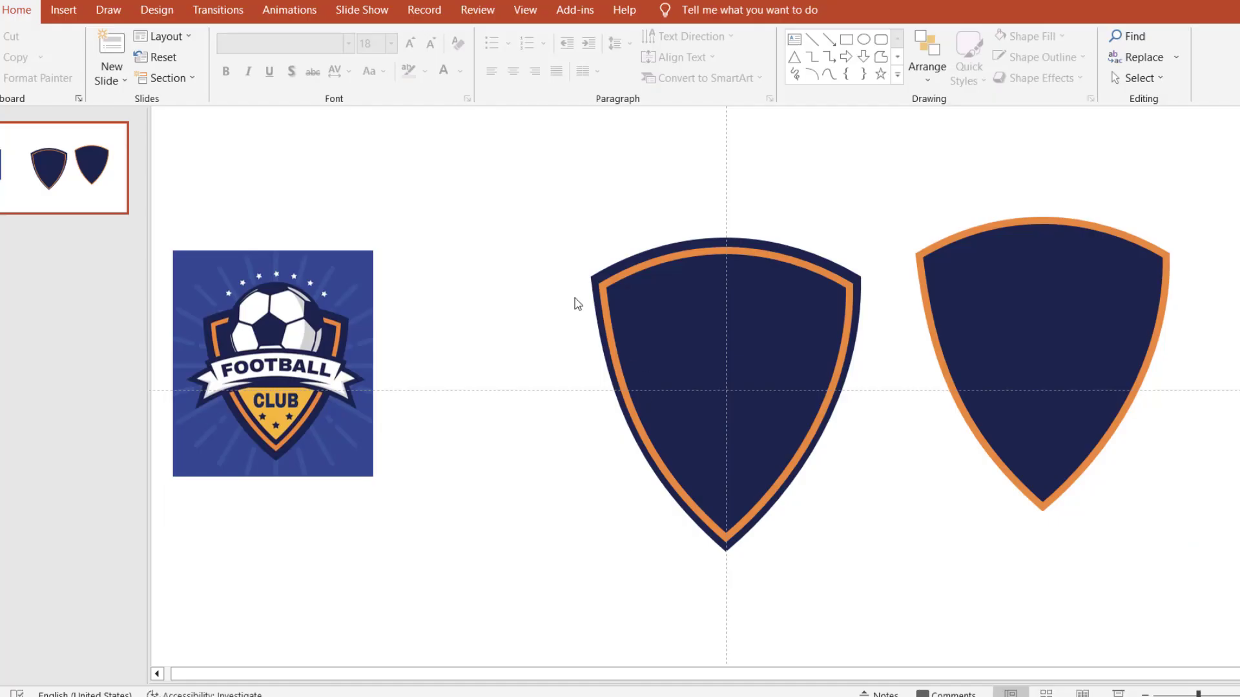
# - Paste the black-and-white soccer ball picture onto the slide, move it left and shrink it
pyautogui.rightClick(507, 228)
pyautogui.click(567, 292)
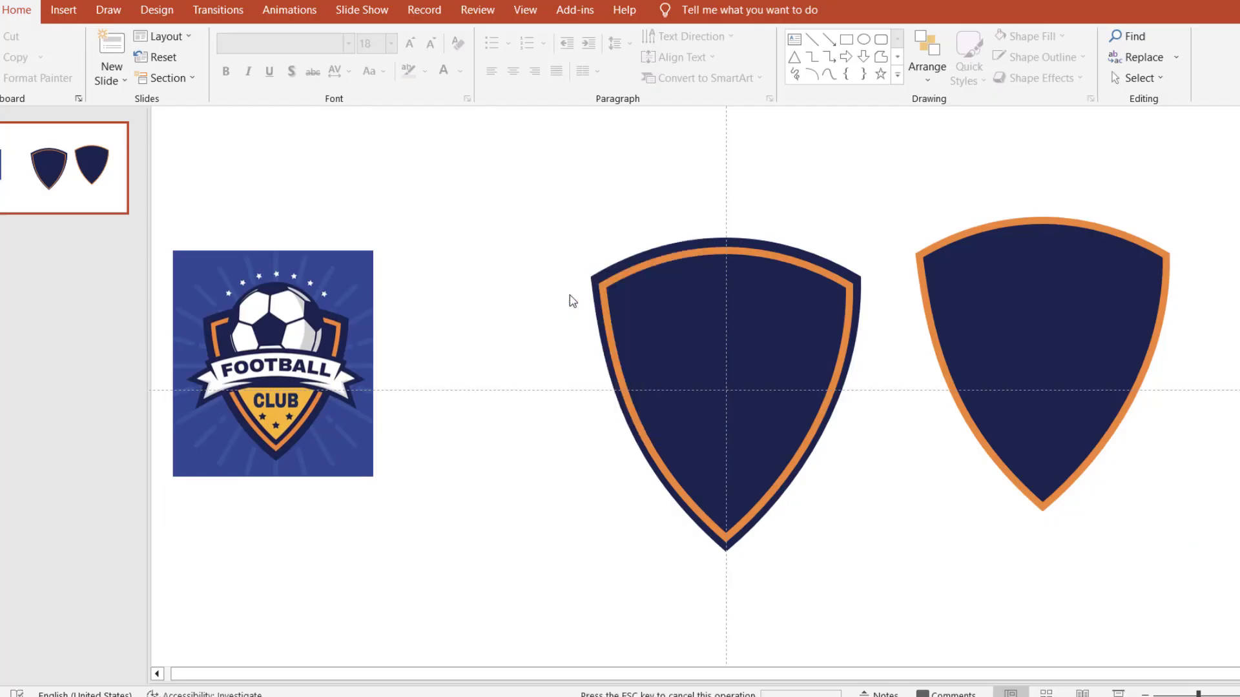
pyautogui.moveTo(682, 314); pyautogui.dragTo(633, 310)
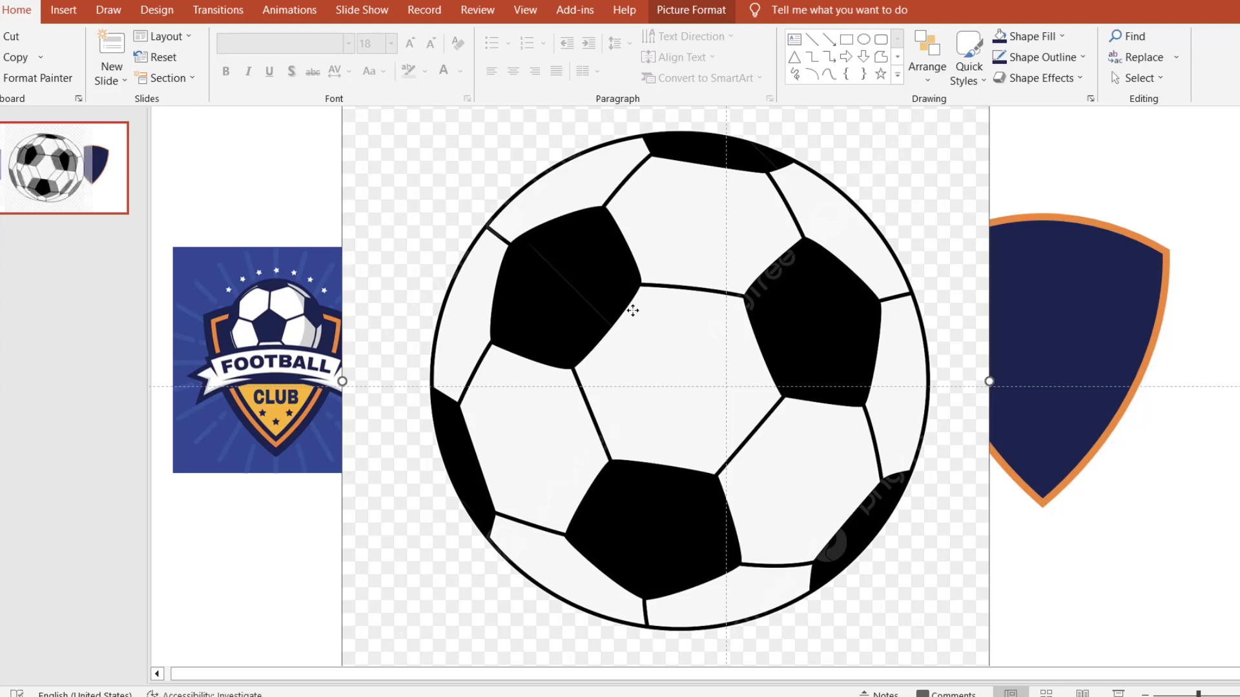
pyautogui.keyDown('ctrl'); pyautogui.scroll(-2, 632, 310); pyautogui.keyUp('ctrl')
pyautogui.keyDown('ctrl'); pyautogui.scroll(-2, 679, 333); pyautogui.keyUp('ctrl')
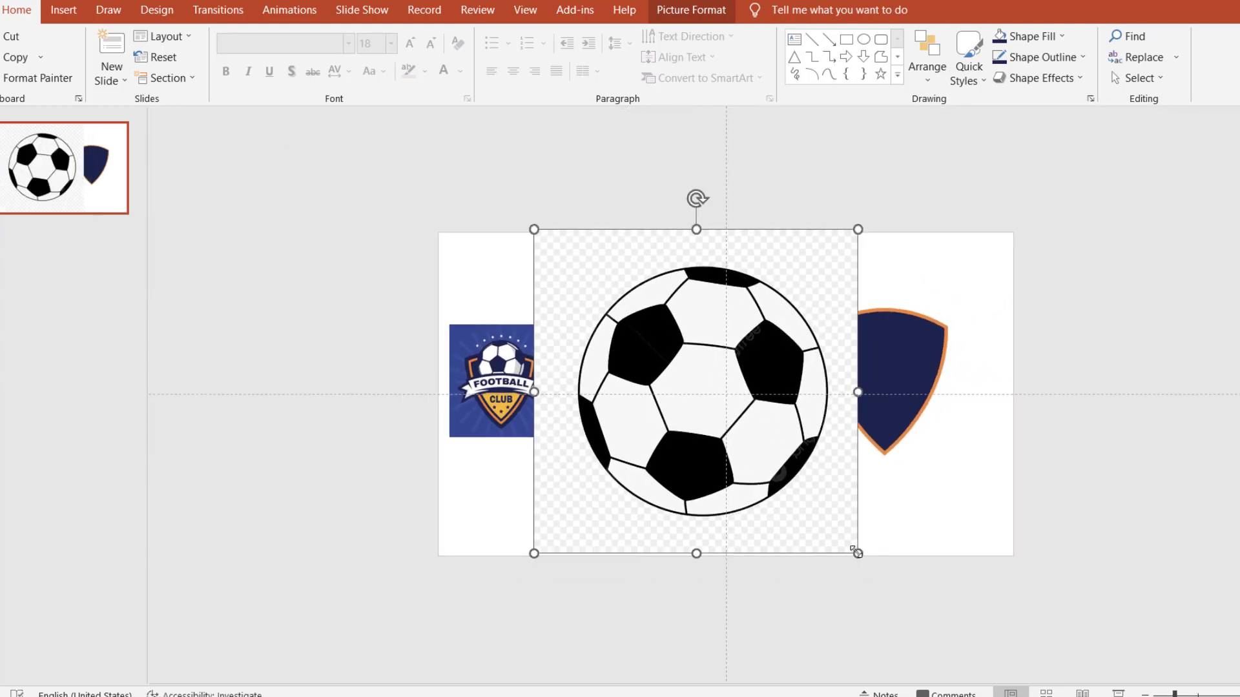
pyautogui.moveTo(856, 552); pyautogui.dragTo(772, 475)
pyautogui.keyDown('ctrl'); pyautogui.scroll(2, 772, 474); pyautogui.keyUp('ctrl')
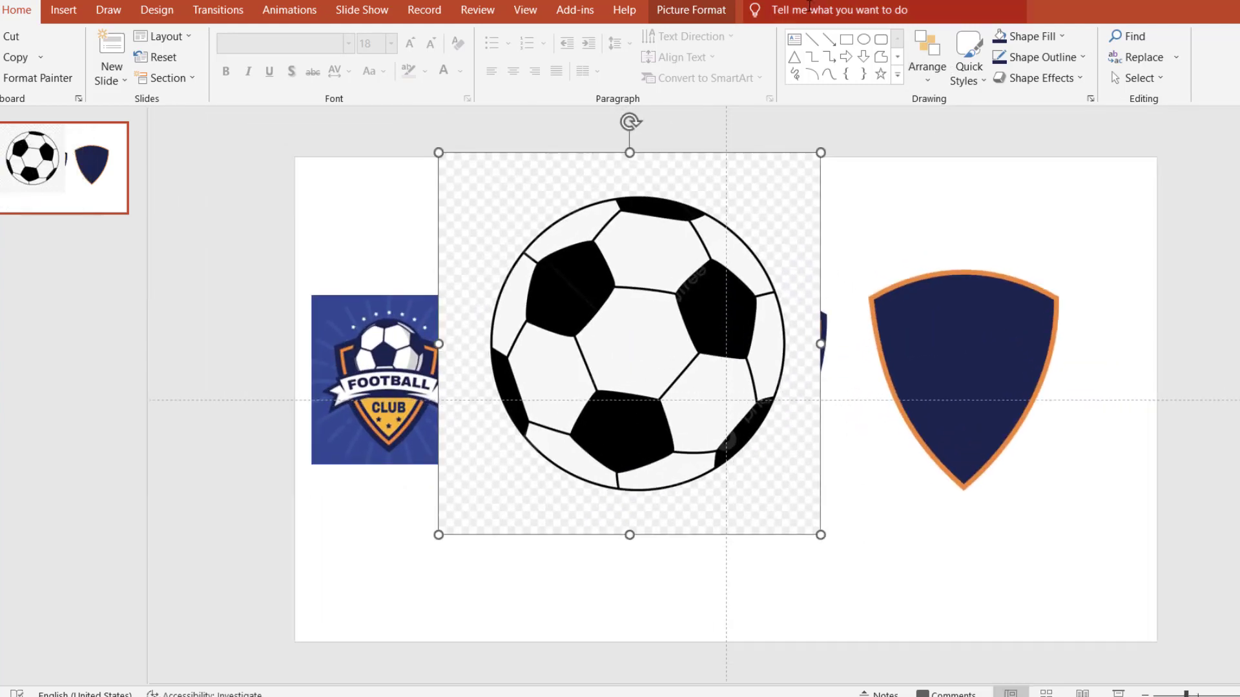
pyautogui.click(691, 10)
pyautogui.click(1129, 57)
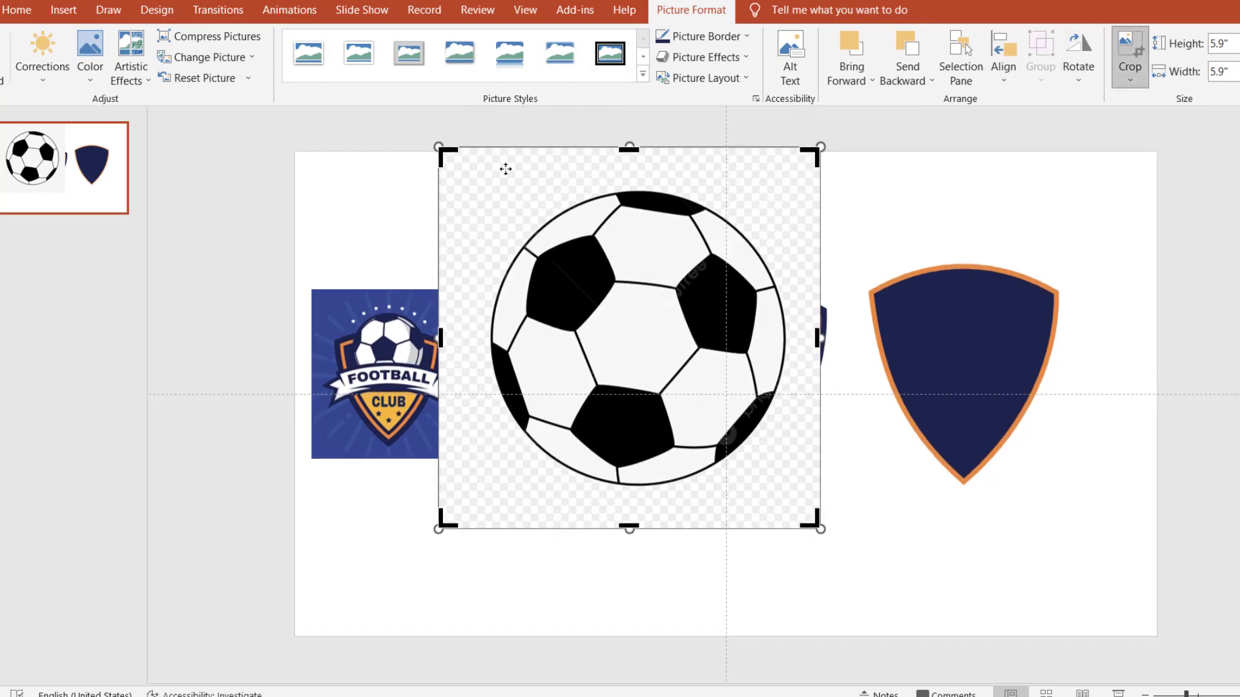
# - Crop off the picture's top and left edges, then mark the ball's bottom and right edges to keep
pyautogui.moveTo(441, 154); pyautogui.dragTo(483, 183)
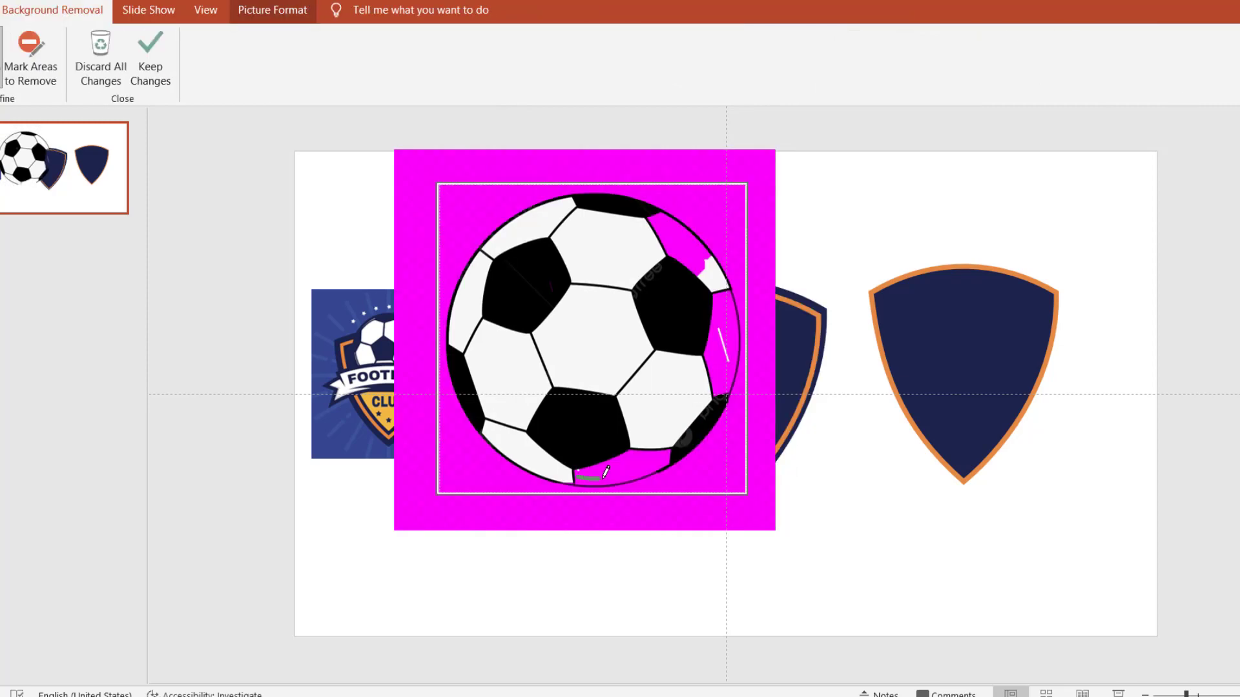
pyautogui.moveTo(612, 466); pyautogui.dragTo(647, 462)
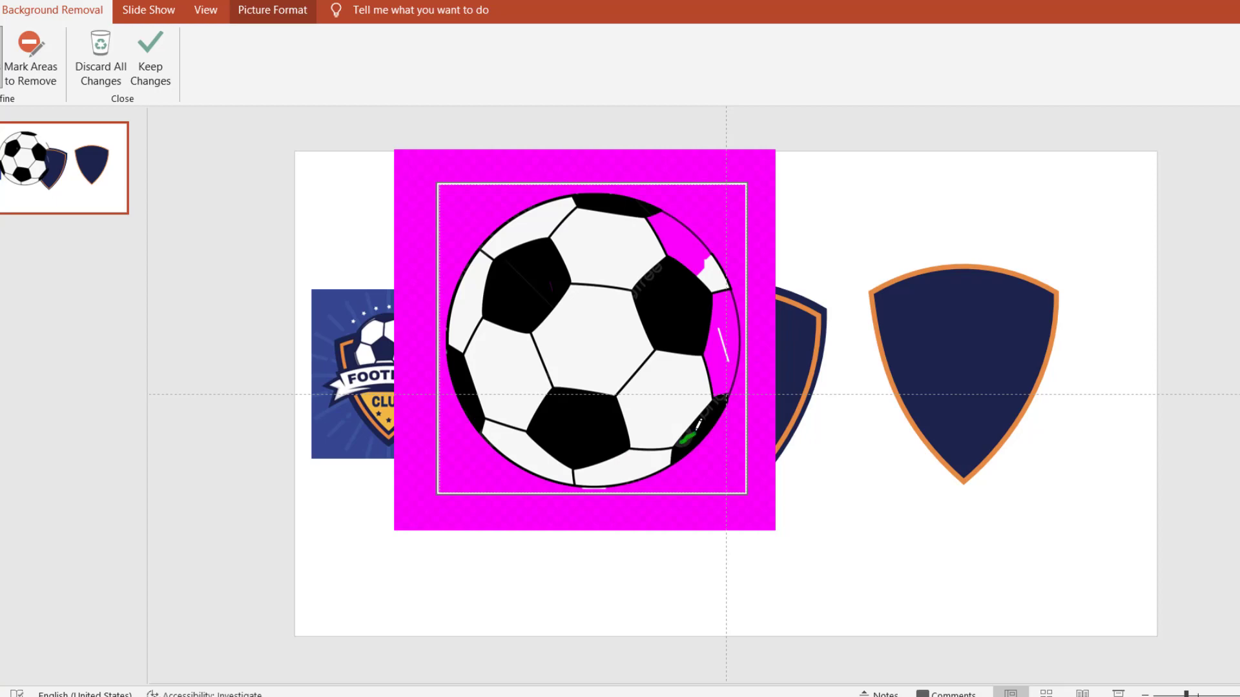
pyautogui.moveTo(699, 423); pyautogui.dragTo(723, 366)
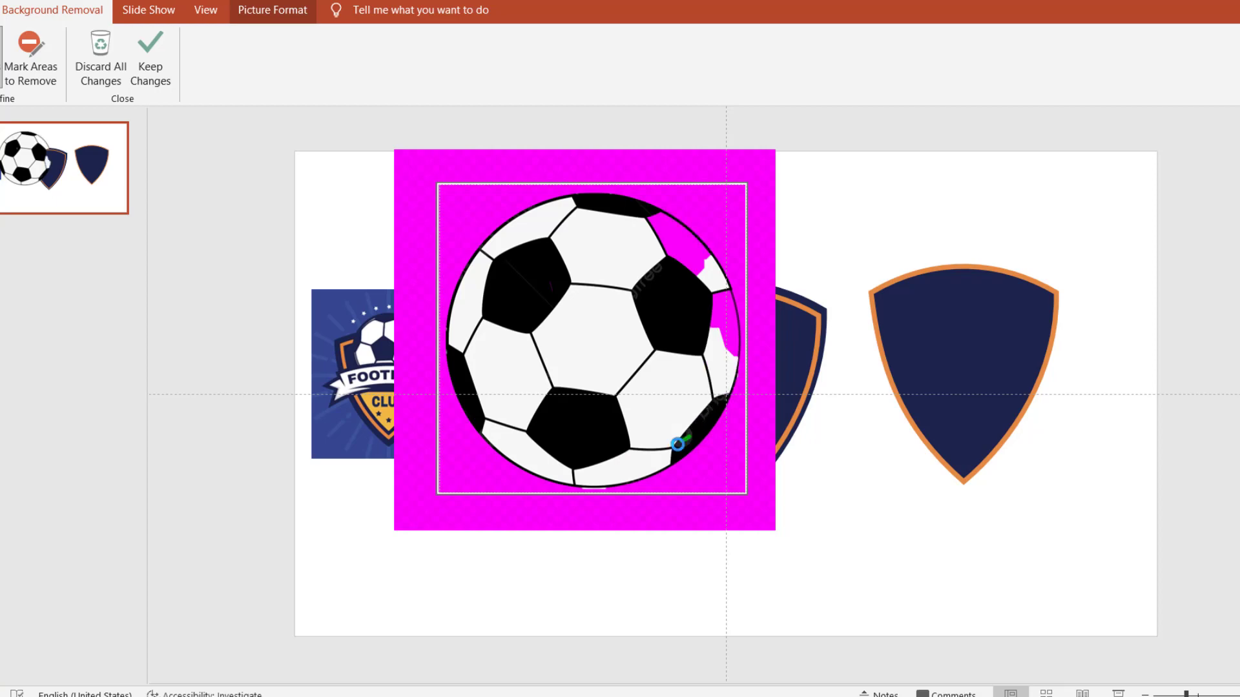
pyautogui.keyDown('ctrl'); pyautogui.scroll(3, 716, 359); pyautogui.keyUp('ctrl')
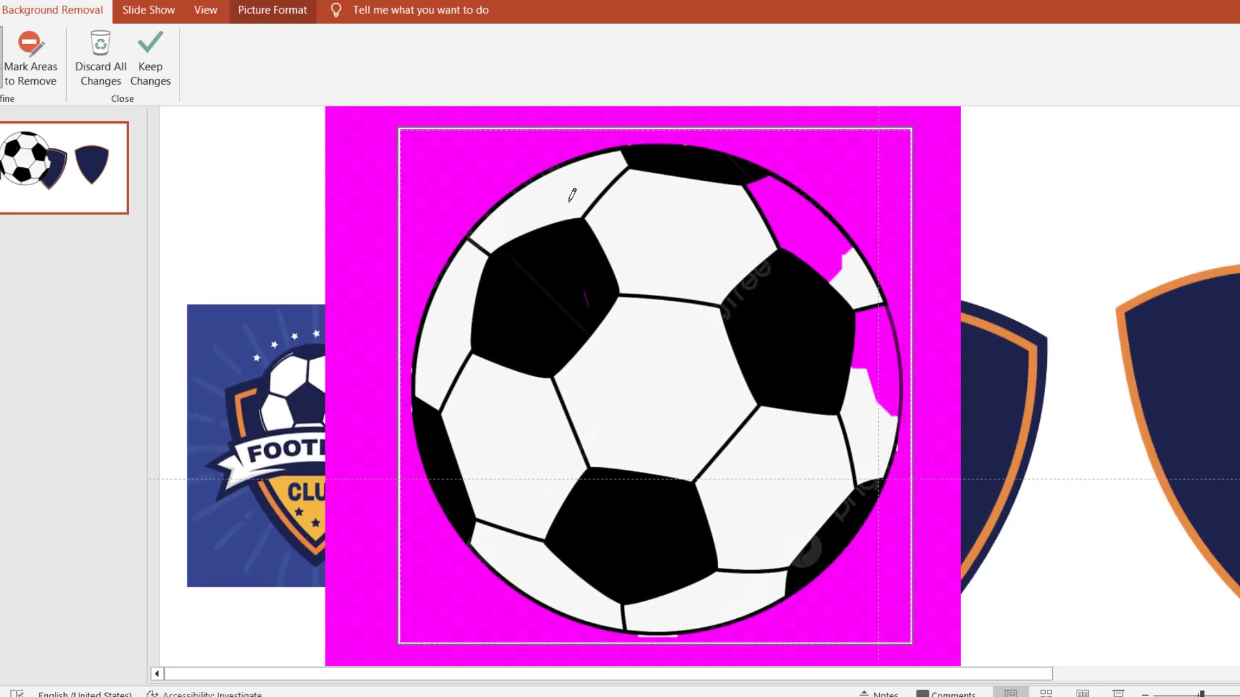
pyautogui.moveTo(762, 193); pyautogui.dragTo(785, 208)
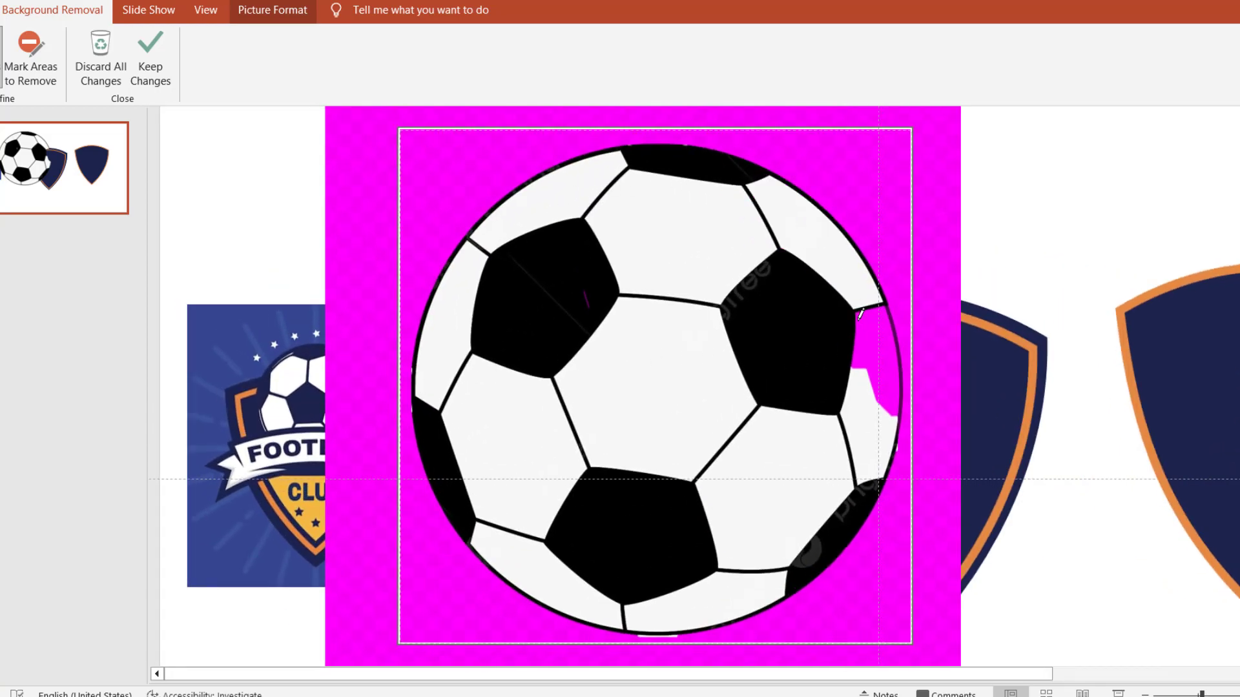
pyautogui.moveTo(860, 314); pyautogui.dragTo(878, 332)
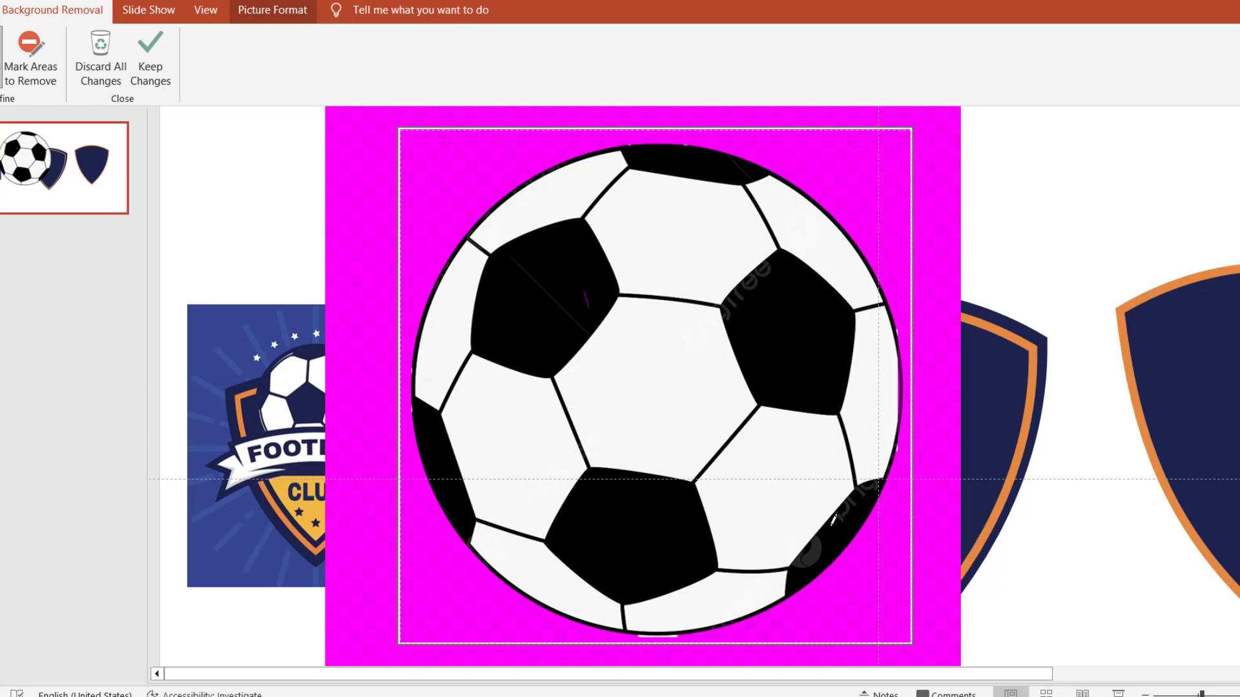
pyautogui.keyDown('ctrl'); pyautogui.scroll(-5, 857, 418); pyautogui.keyUp('ctrl')
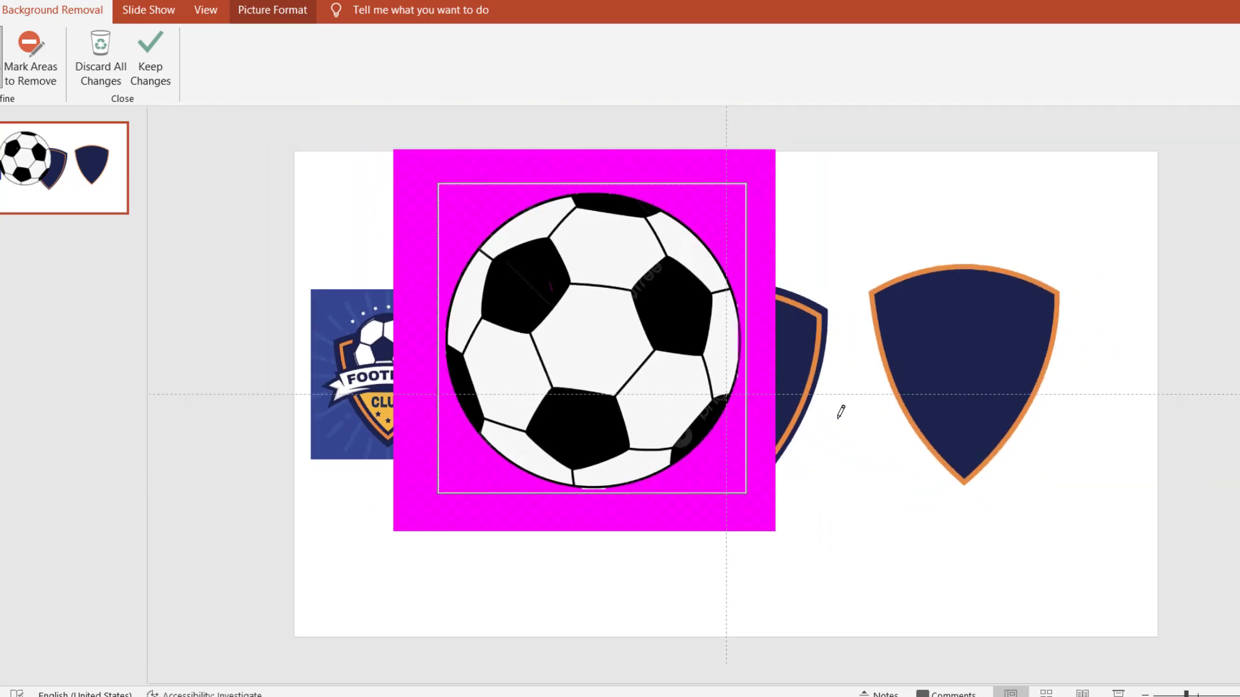
# - Remove the ball's background, resize it to 2.25" × 2.24" and set it atop the shield
pyautogui.click(151, 64)
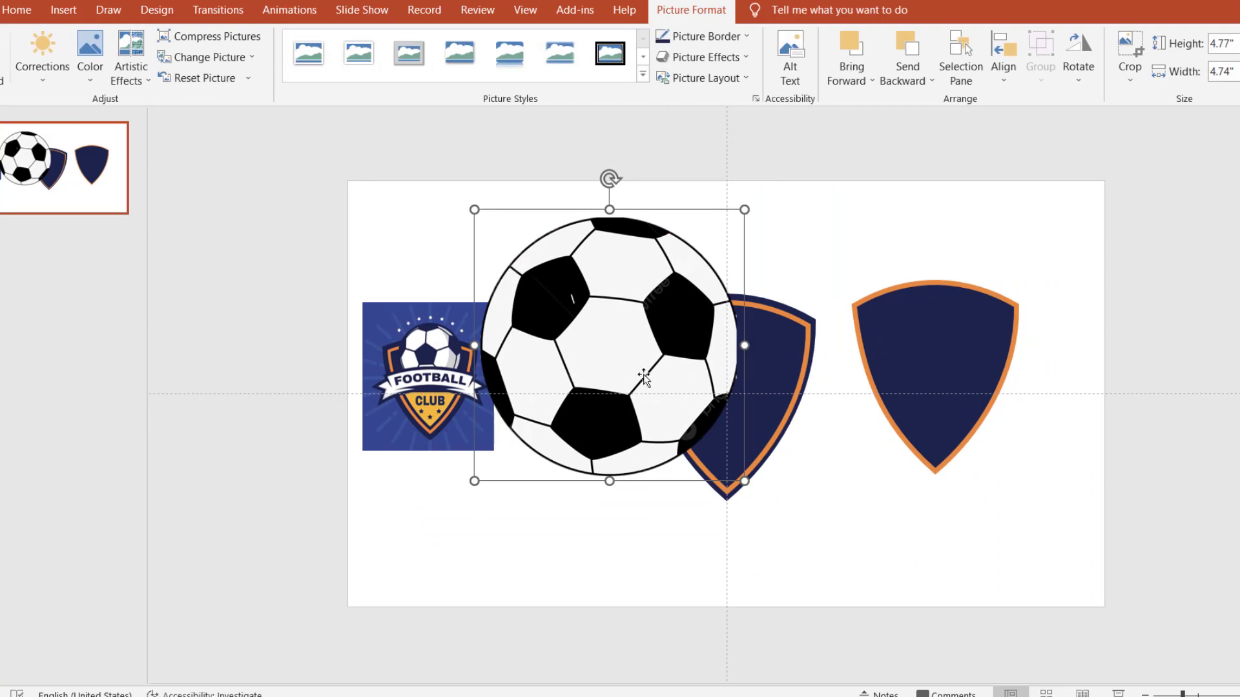
pyautogui.moveTo(639, 371); pyautogui.dragTo(626, 349)
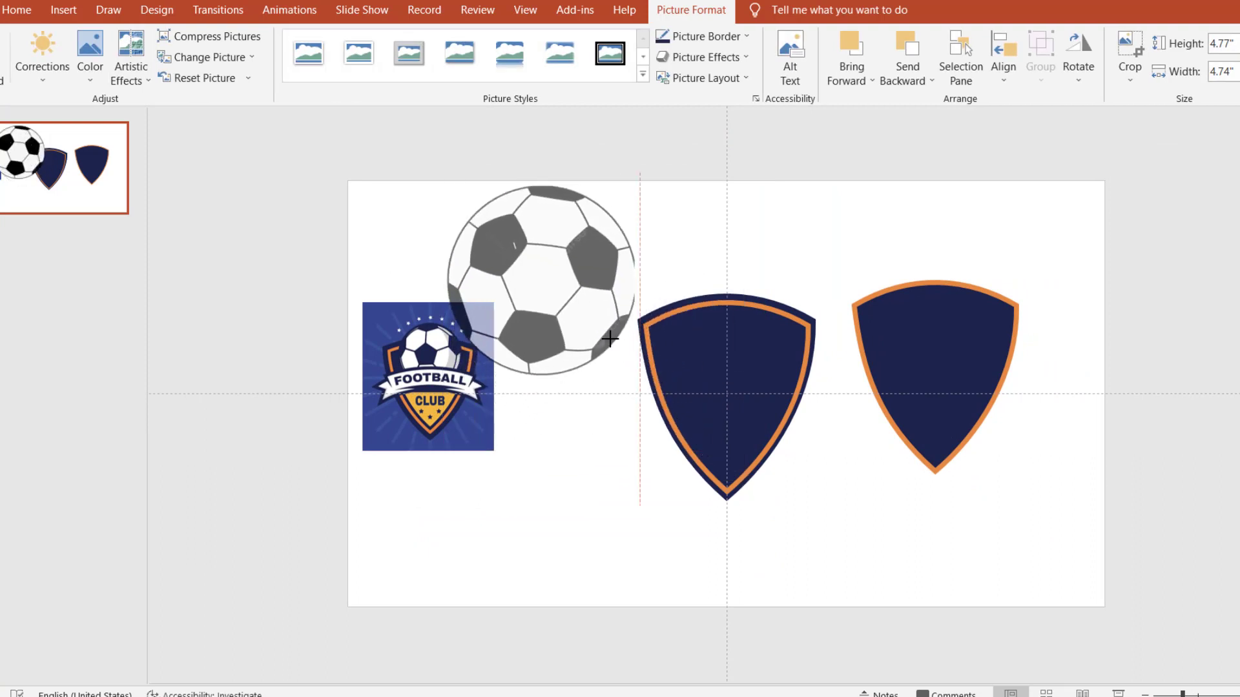
pyautogui.moveTo(705, 443); pyautogui.dragTo(571, 304)
pyautogui.moveTo(535, 262); pyautogui.dragTo(747, 352)
pyautogui.scroll(2, 805, 421)
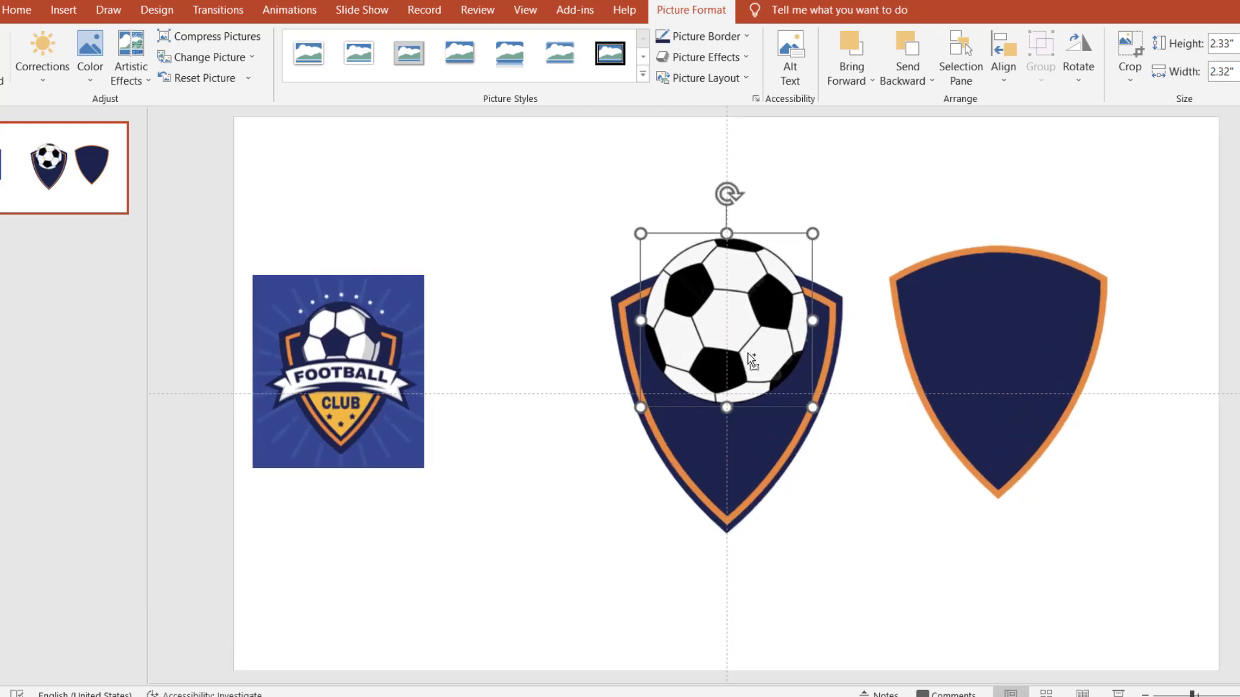
pyautogui.moveTo(812, 407); pyautogui.dragTo(780, 374)
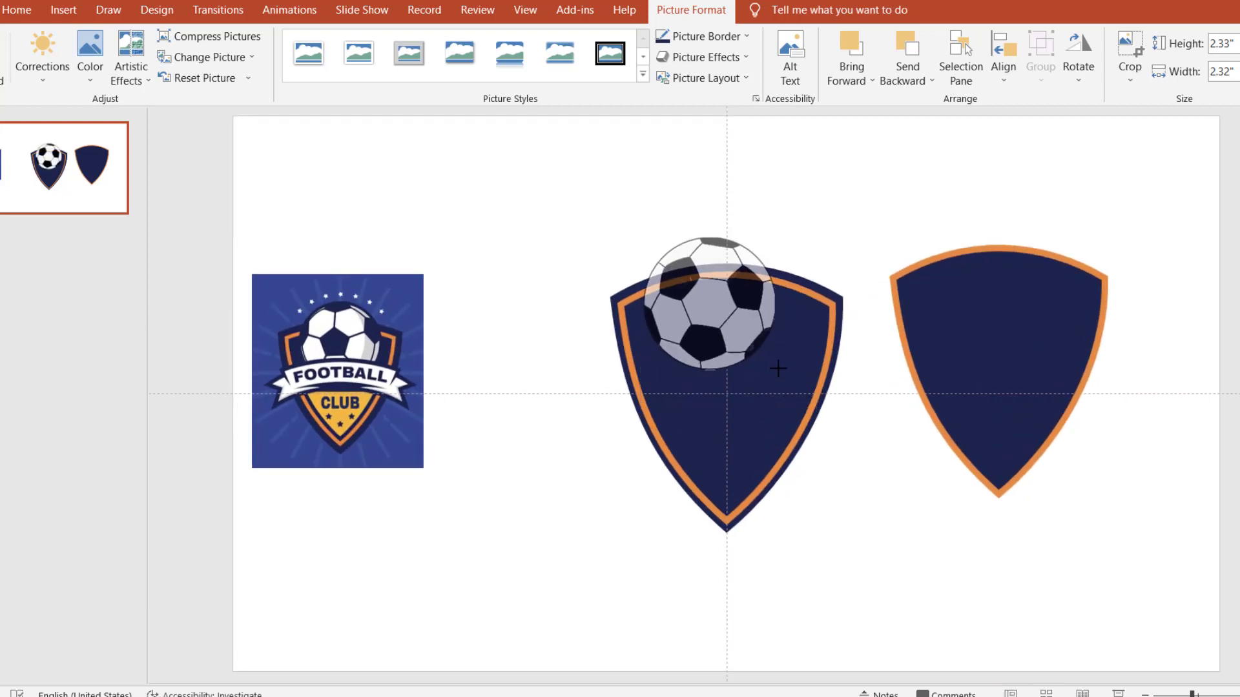
pyautogui.moveTo(756, 332)
pyautogui.mouseDown()
pyautogui.moveTo(774, 350)
pyautogui.moveTo(774, 324)
pyautogui.moveTo(819, 388)
pyautogui.moveTo(751, 336)
pyautogui.mouseUp()
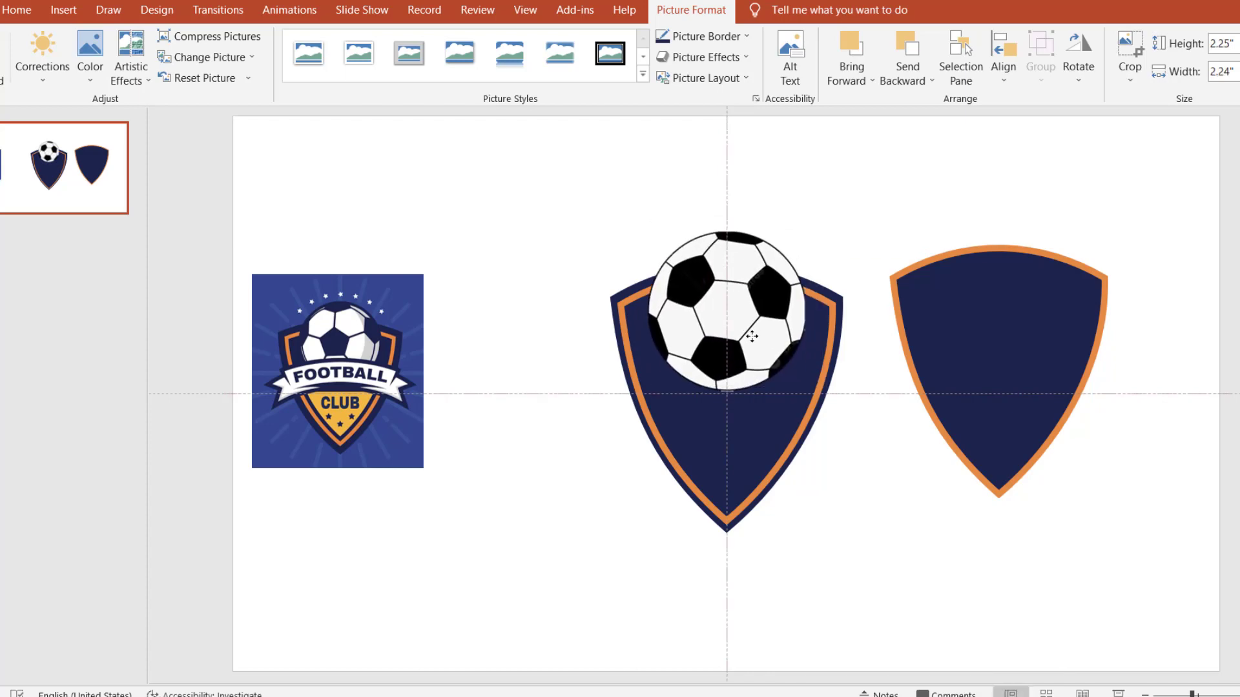
pyautogui.click(850, 254)
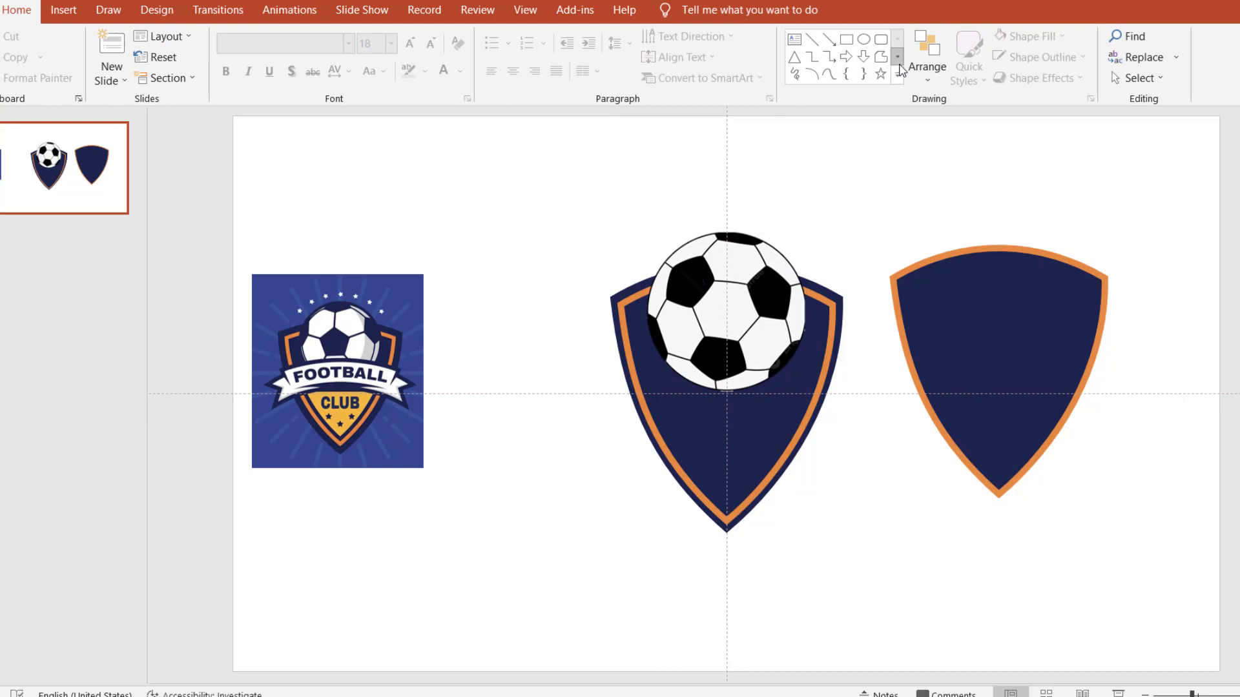
# - Draw a ribbon banner across the shield and widen its central panel
pyautogui.click(897, 72)
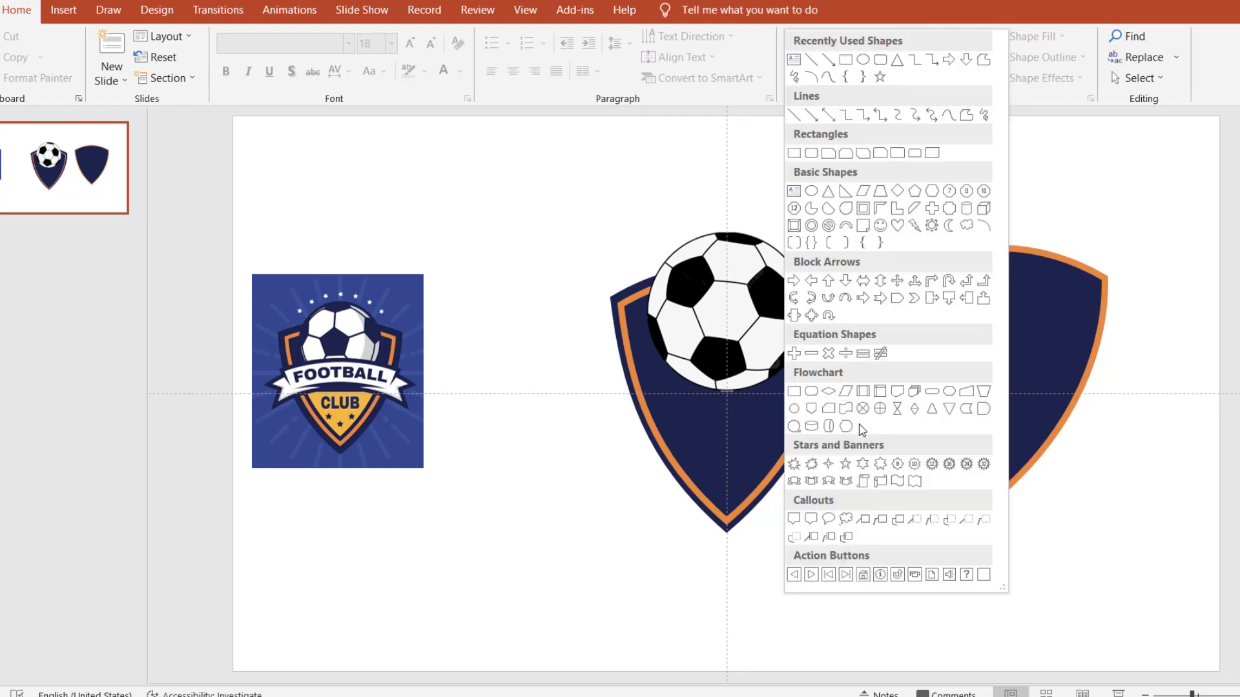
pyautogui.click(842, 481)
pyautogui.moveTo(575, 395); pyautogui.dragTo(856, 481)
pyautogui.scroll(2, 774, 411)
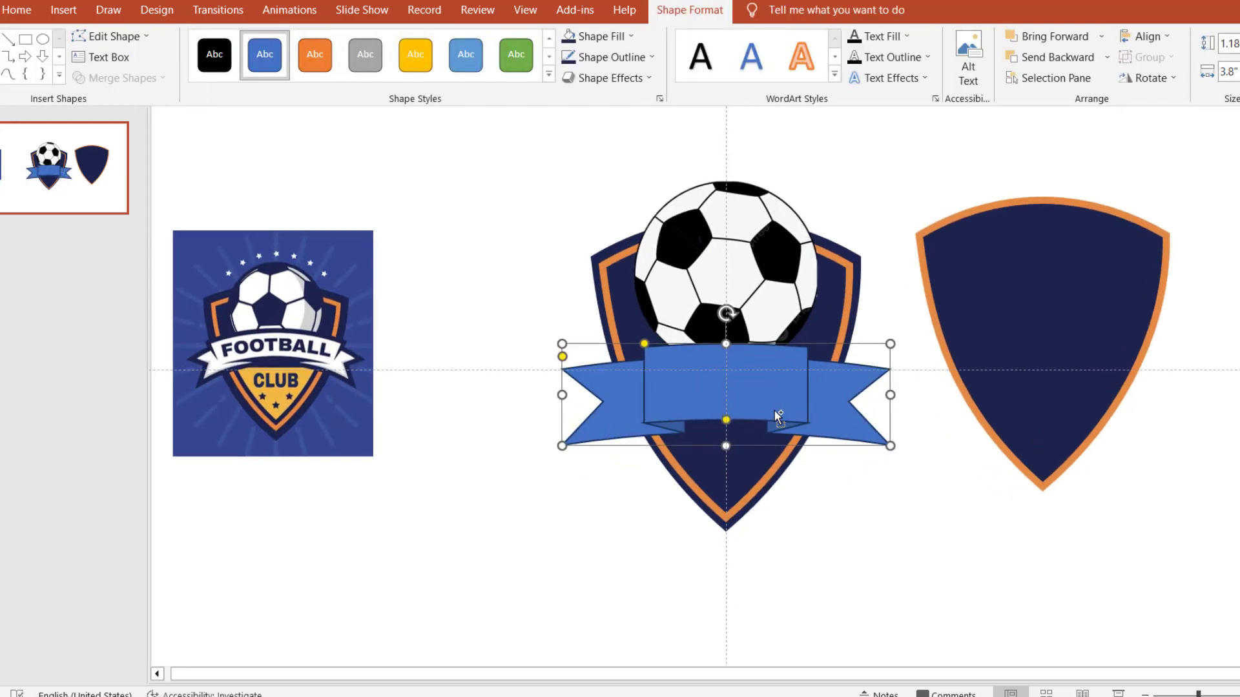
pyautogui.moveTo(727, 419); pyautogui.dragTo(694, 415)
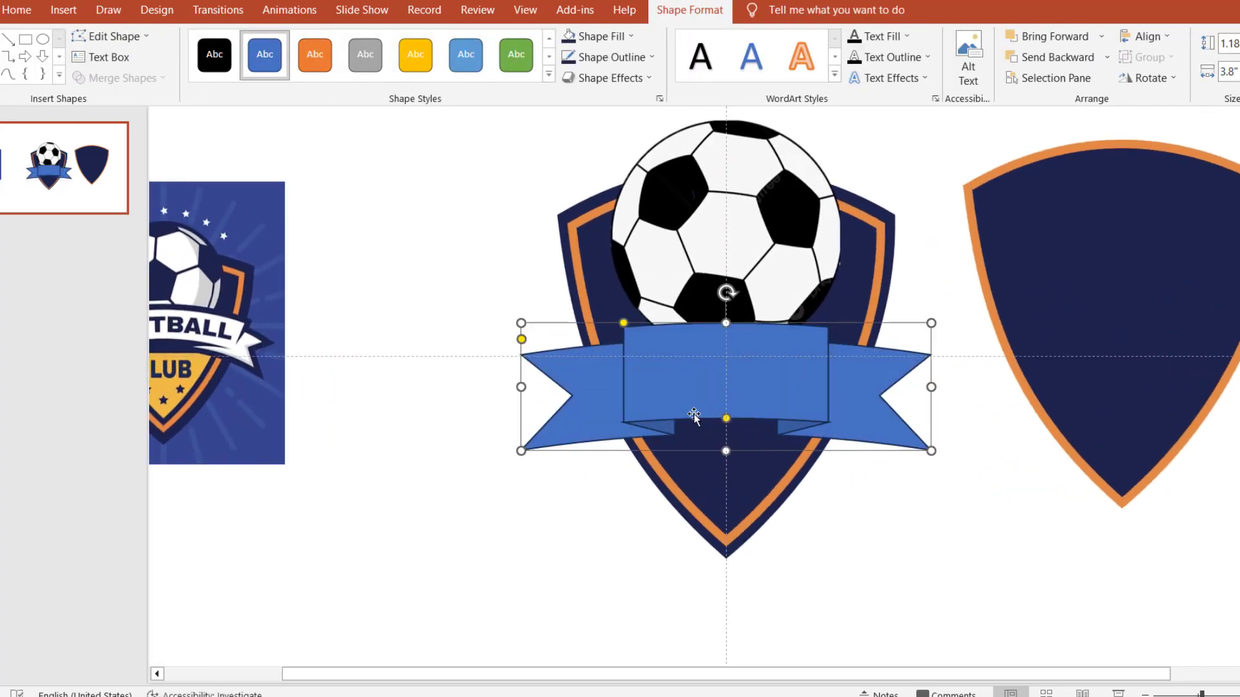
pyautogui.moveTo(522, 339); pyautogui.dragTo(521, 343)
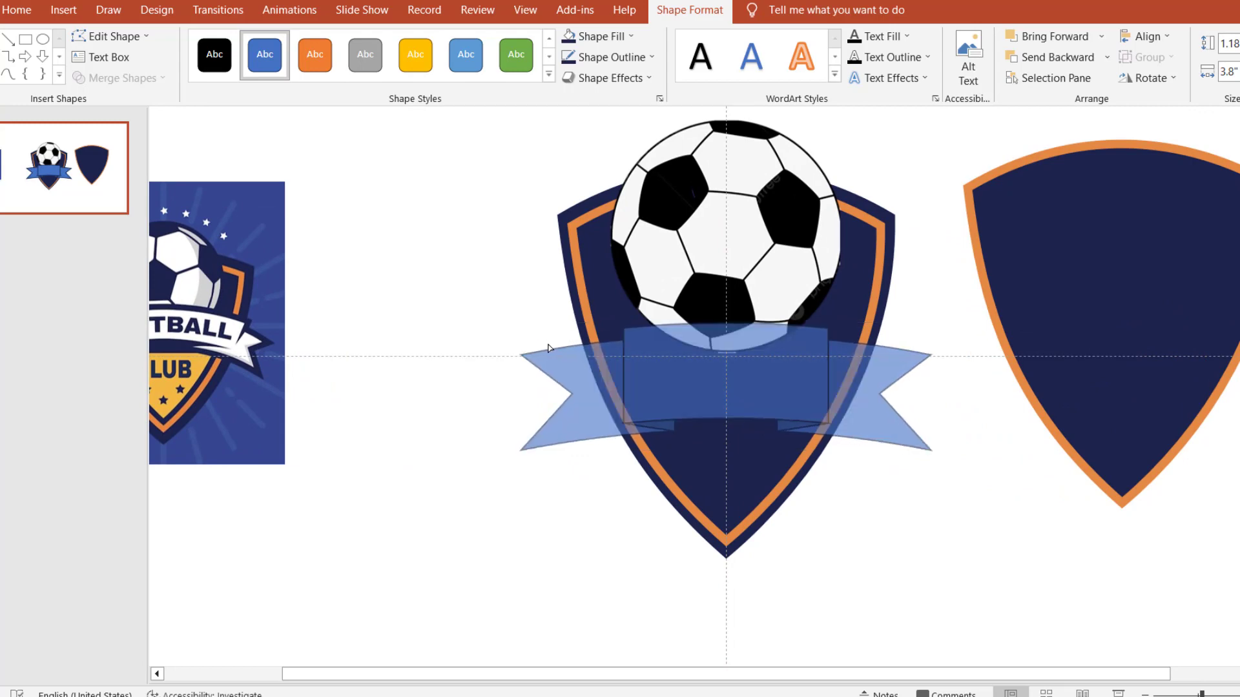
pyautogui.moveTo(623, 323); pyautogui.dragTo(607, 325)
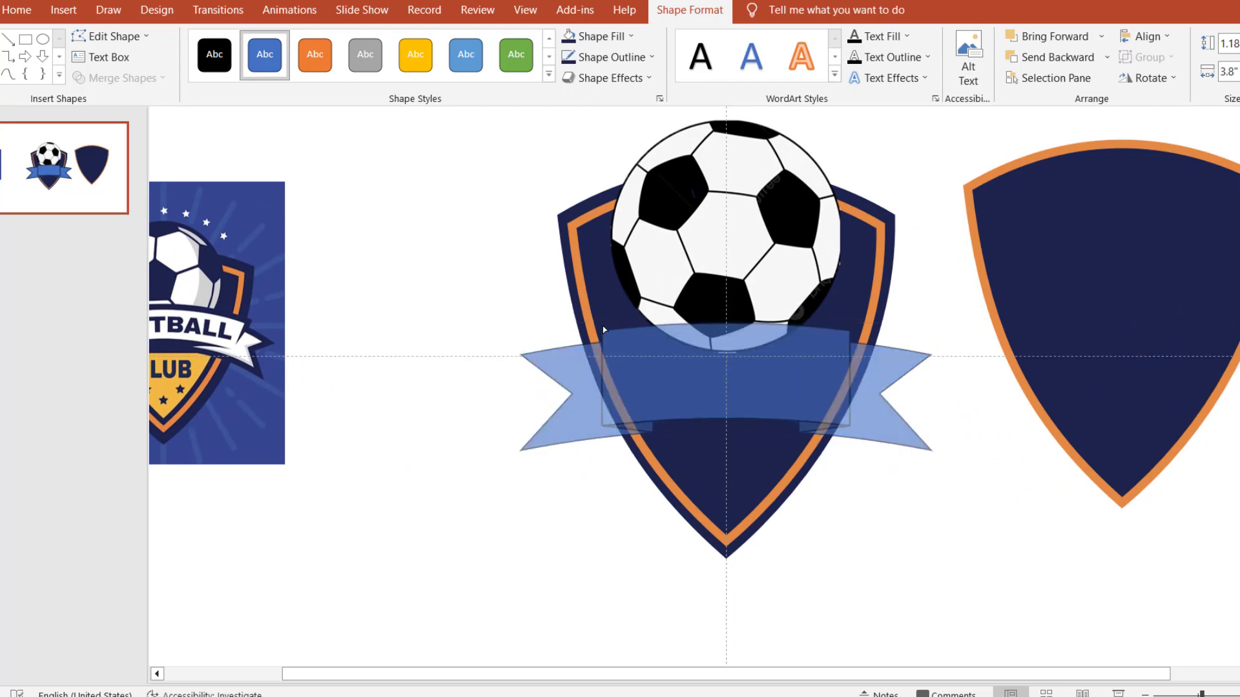
# - Centre the banner across the shield below the ball and shorten it to 1" height
pyautogui.click(682, 377)
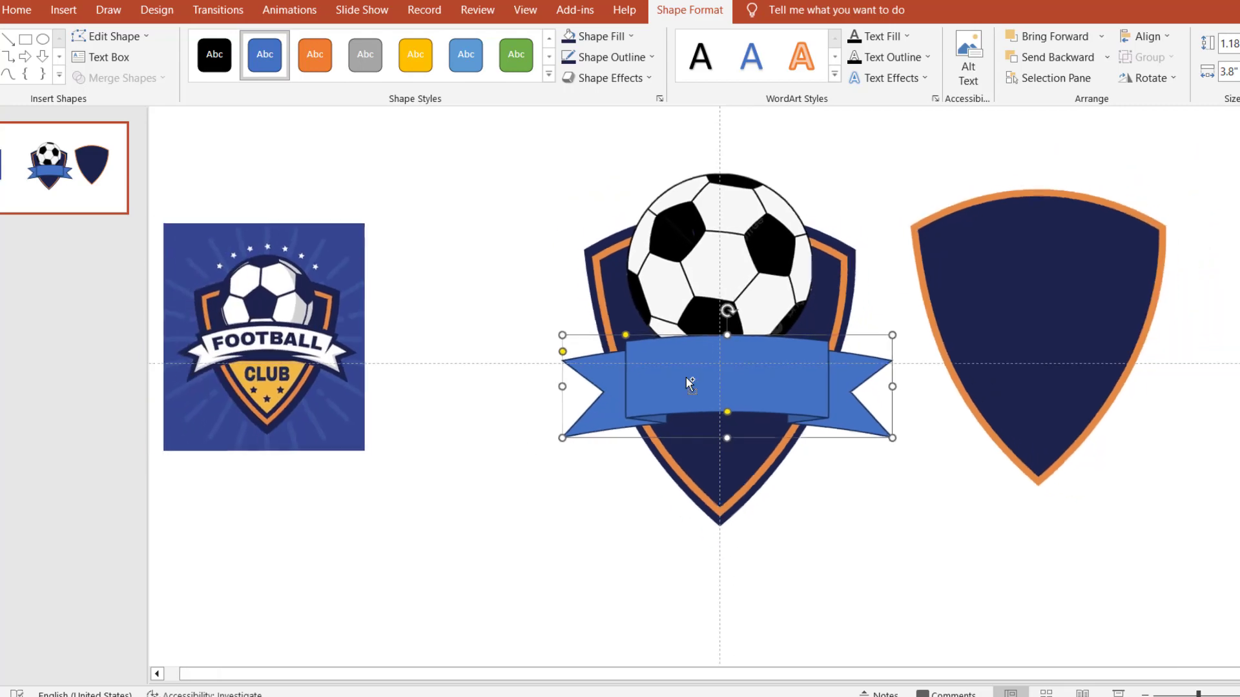
pyautogui.keyDown('ctrl'); pyautogui.scroll(-2, 694, 378); pyautogui.keyUp('ctrl')
pyautogui.moveTo(697, 373); pyautogui.dragTo(723, 404)
pyautogui.moveTo(723, 330); pyautogui.dragTo(719, 364)
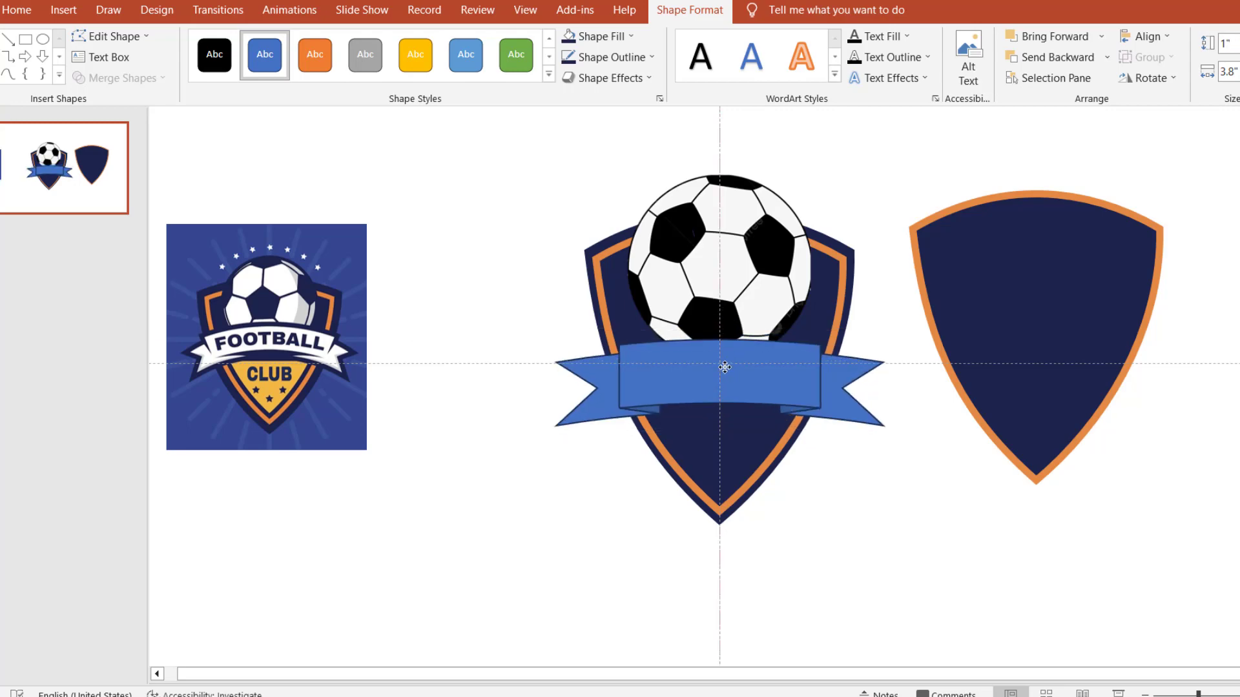
pyautogui.click(675, 354)
pyautogui.write('F')
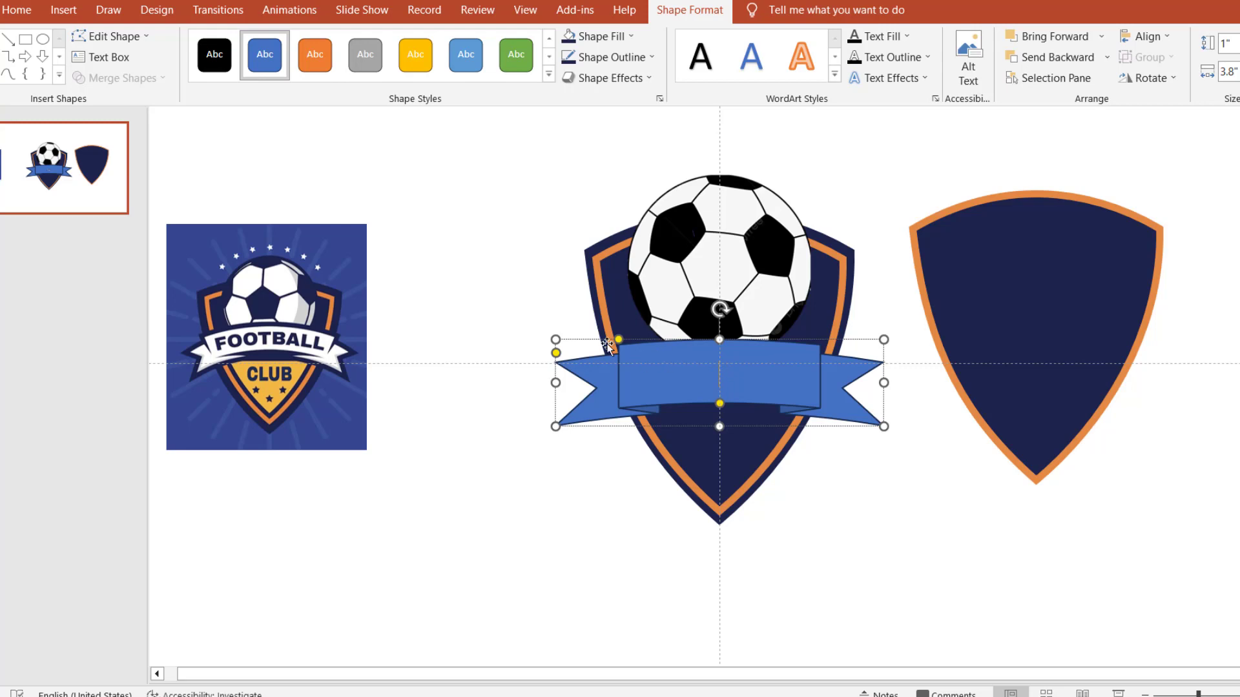
# - Place a new text box below the shield containing the word FOOTBALL
pyautogui.click(610, 520)
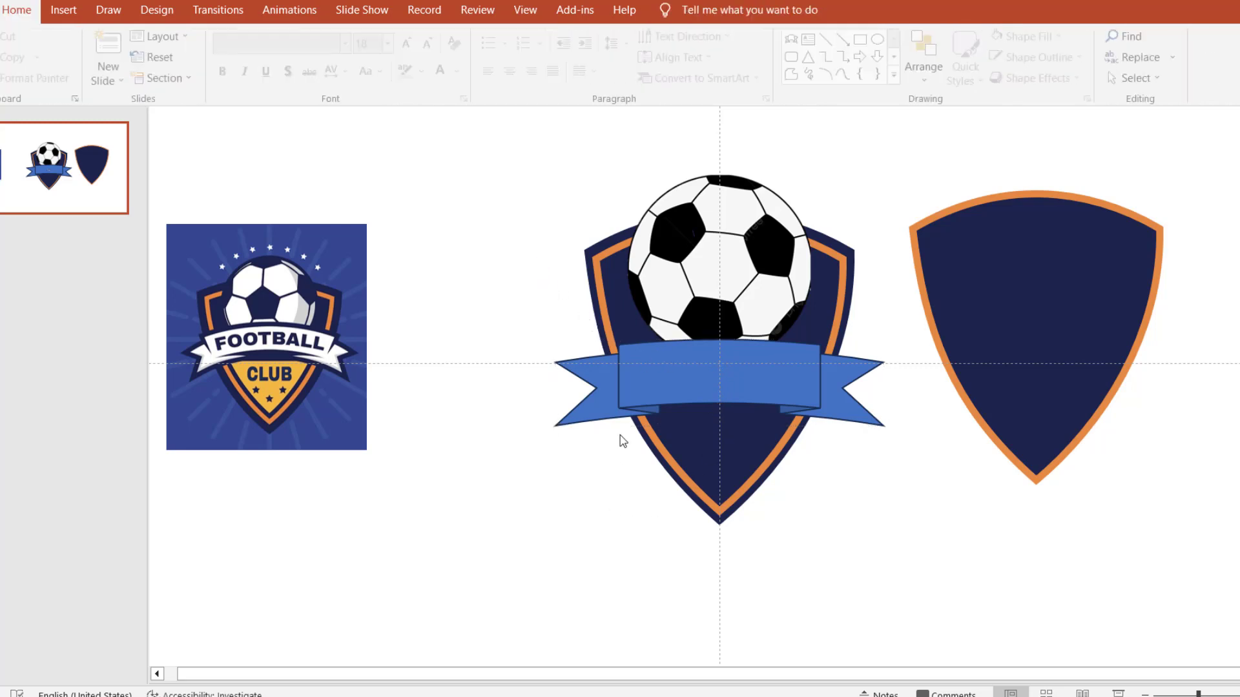
pyautogui.click(637, 374)
pyautogui.click(794, 152)
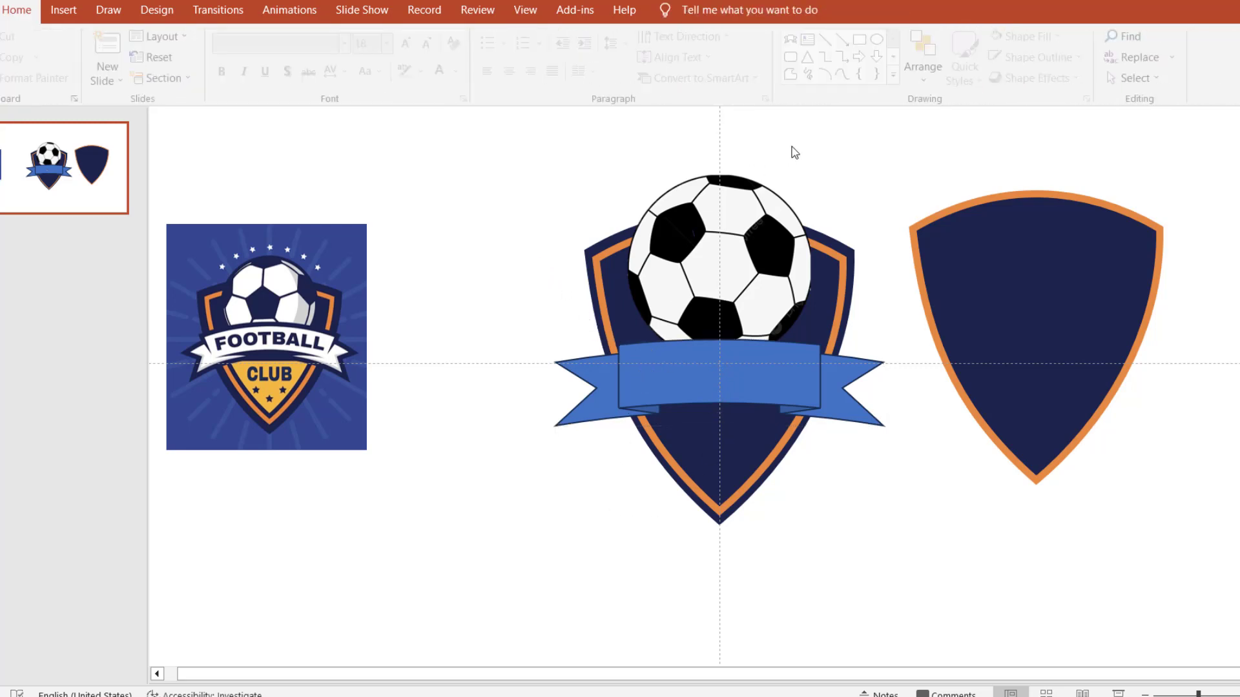
pyautogui.click(811, 39)
pyautogui.click(525, 493)
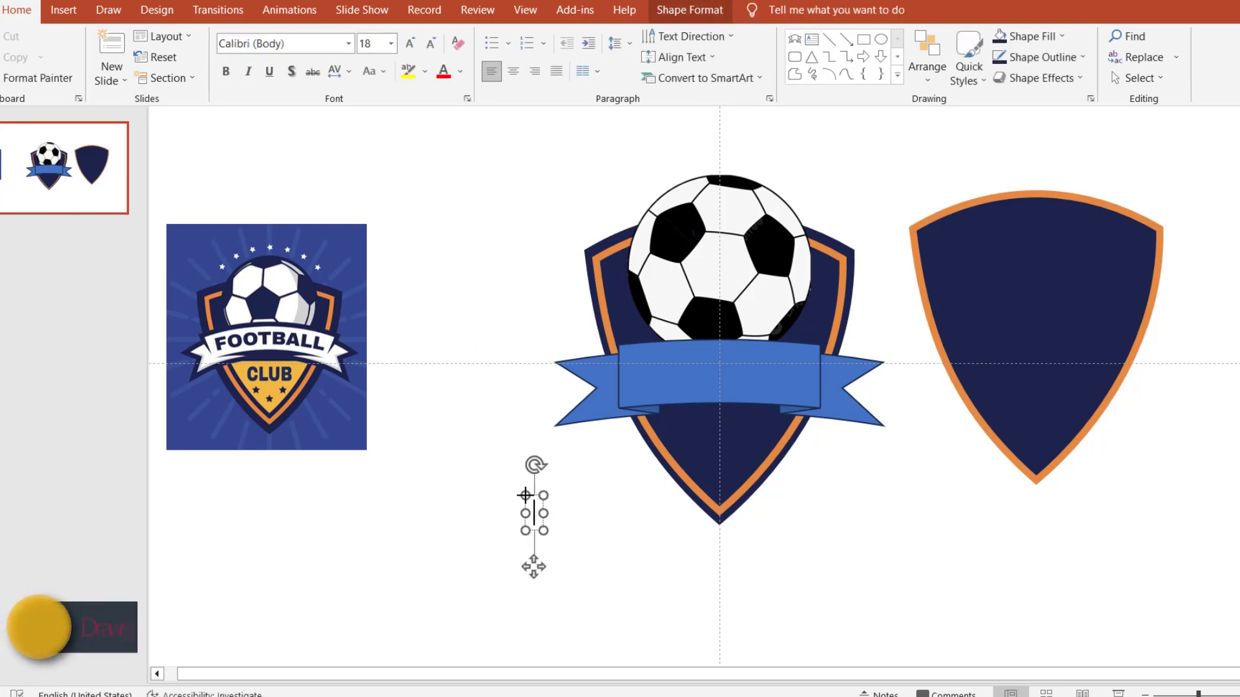
pyautogui.write('Fo')
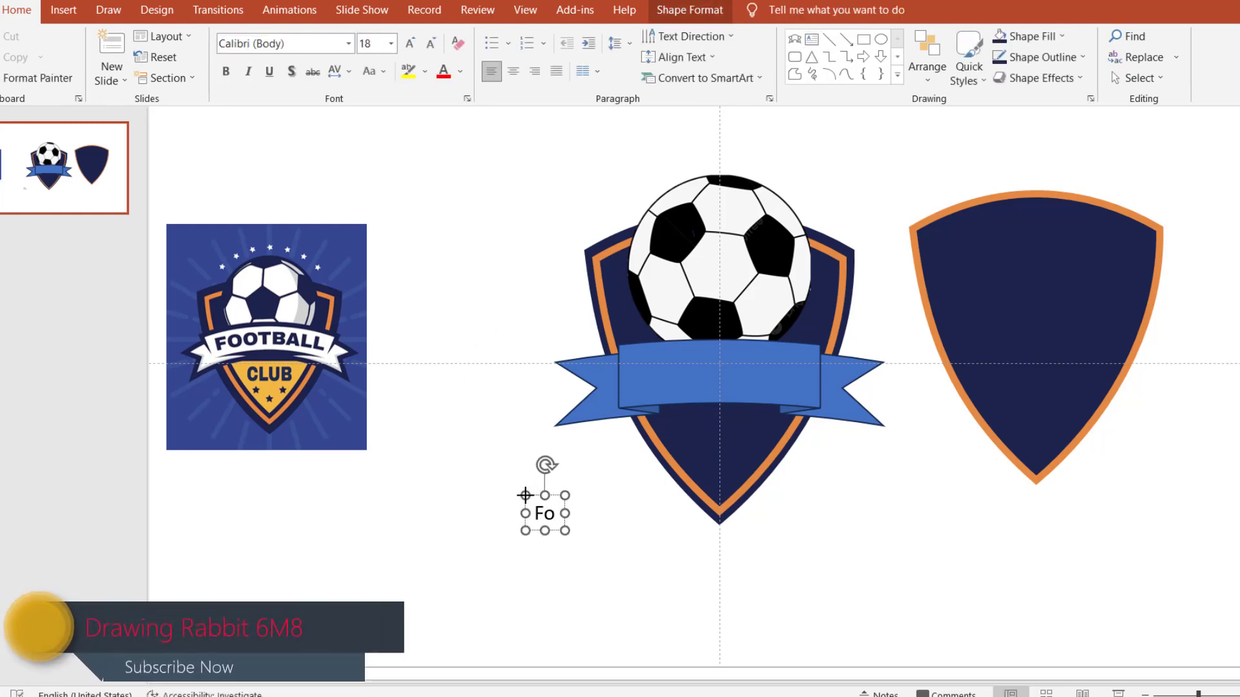
pyautogui.write('OT')
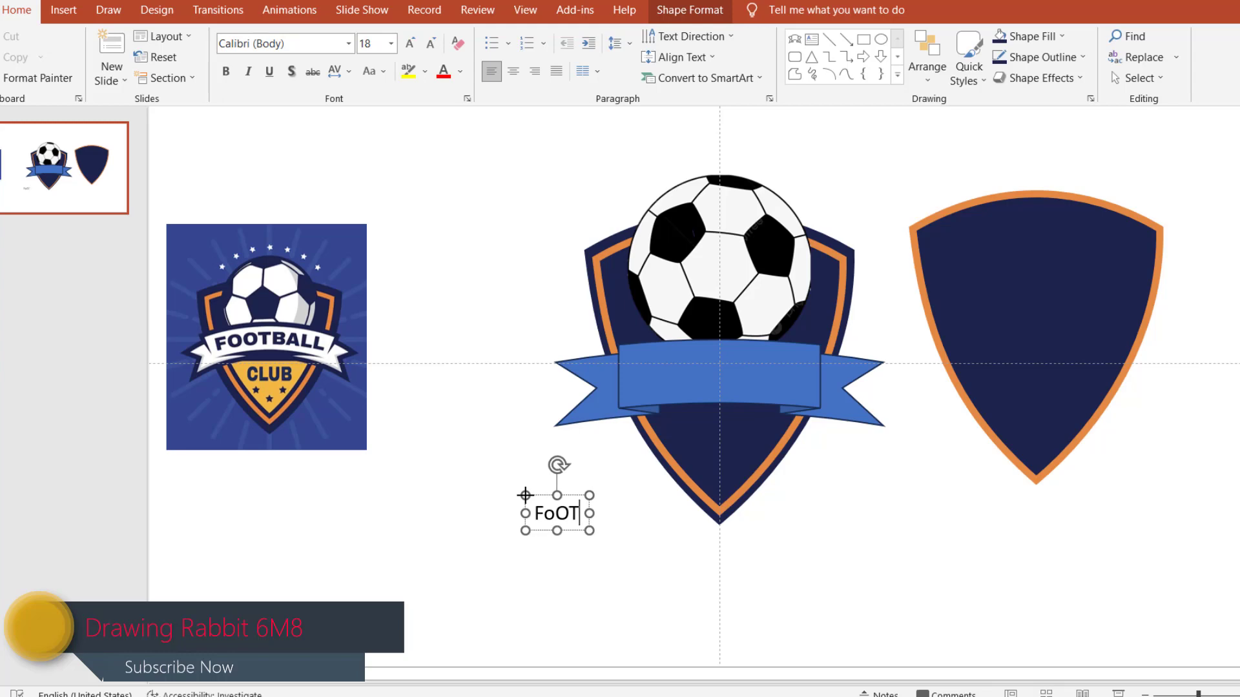
pyautogui.press('BackSpace')
pyautogui.press('BackSpace')
pyautogui.press('BackSpace')
pyautogui.write('FOO')
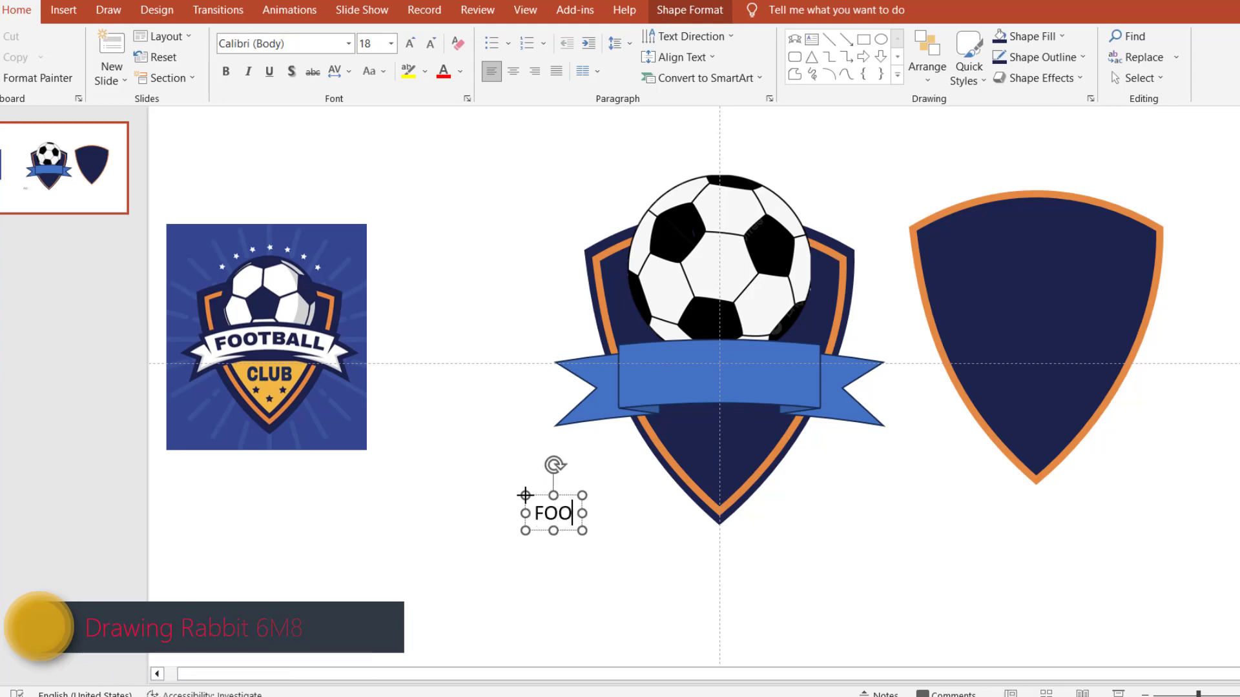
pyautogui.write('TB')
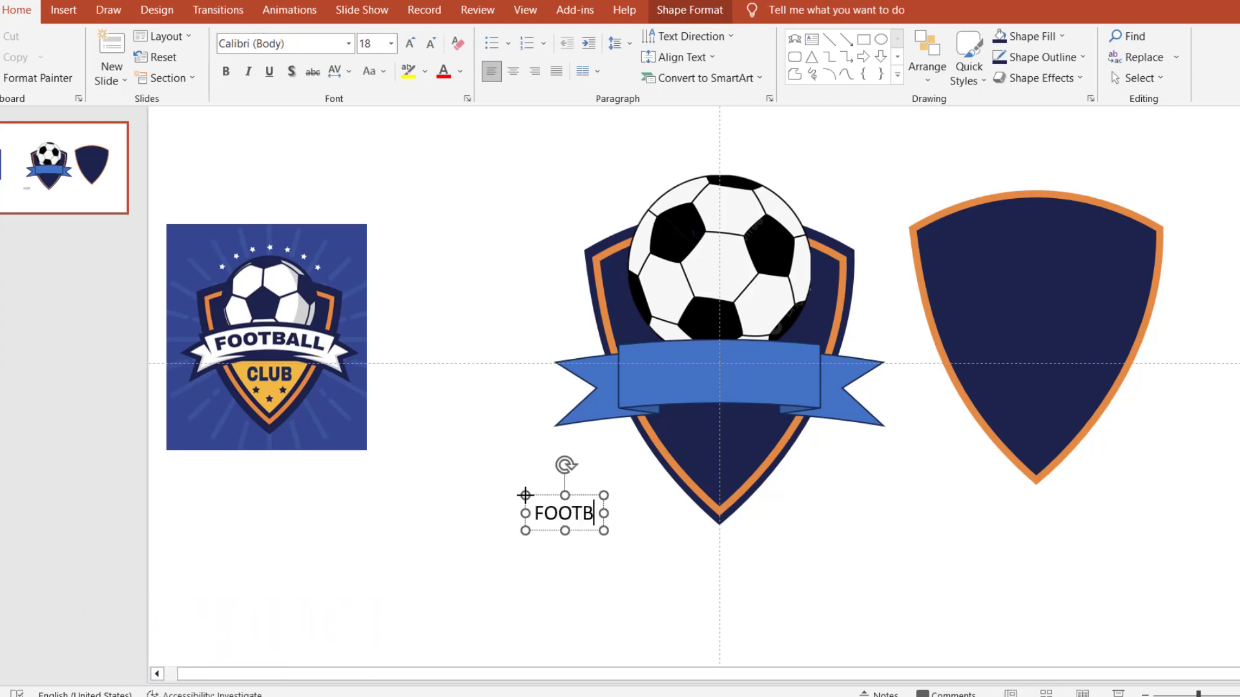
pyautogui.write('AL')
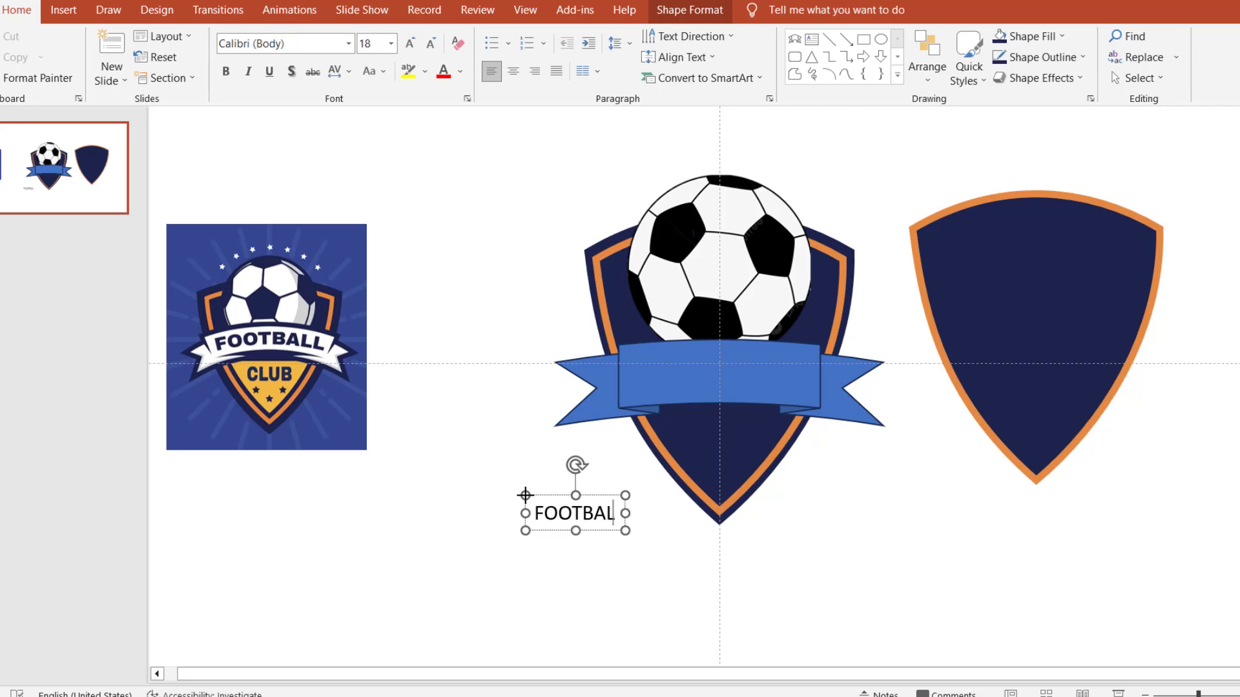
pyautogui.write('L')
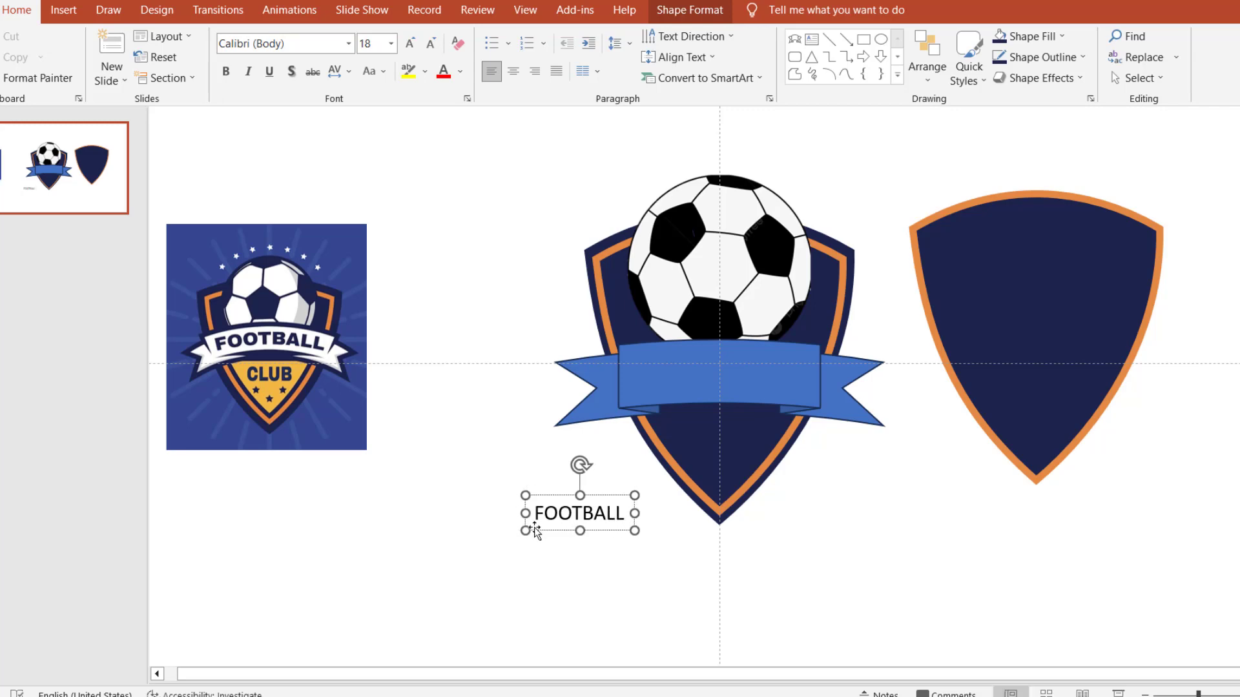
pyautogui.click(552, 532)
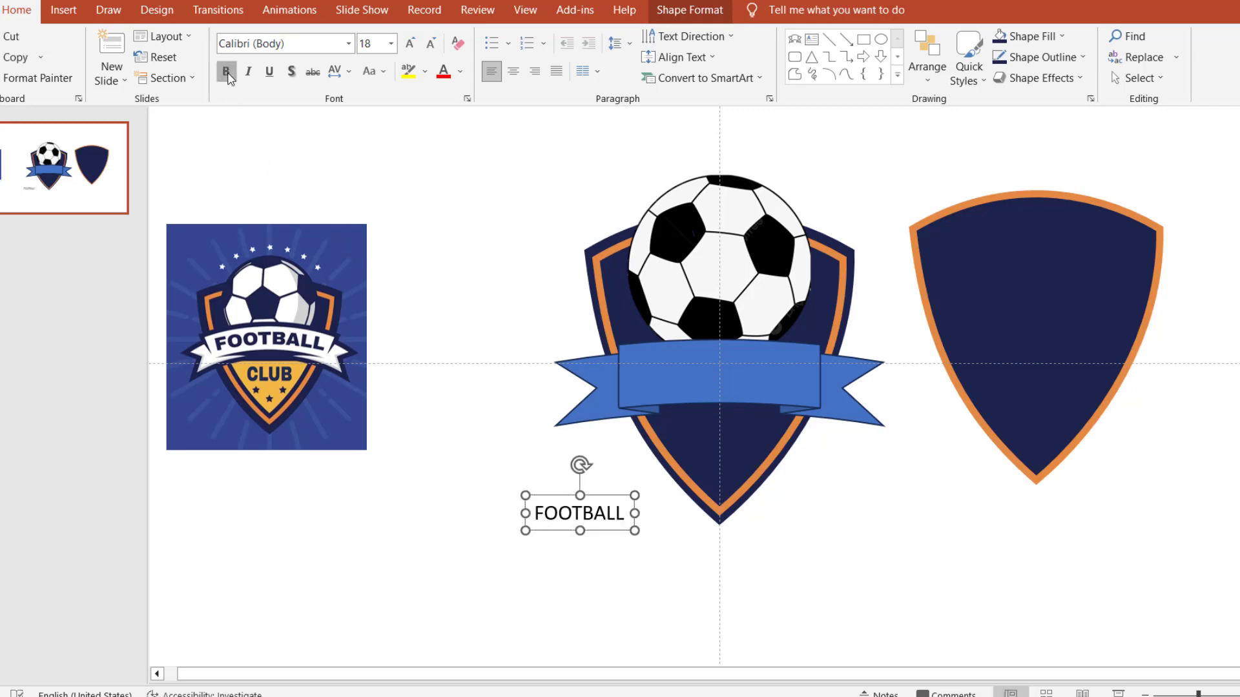
# - Make FOOTBALL bold and shadowed in Times New Roman
pyautogui.click(226, 71)
pyautogui.click(292, 71)
pyautogui.click(353, 45)
pyautogui.click(348, 43)
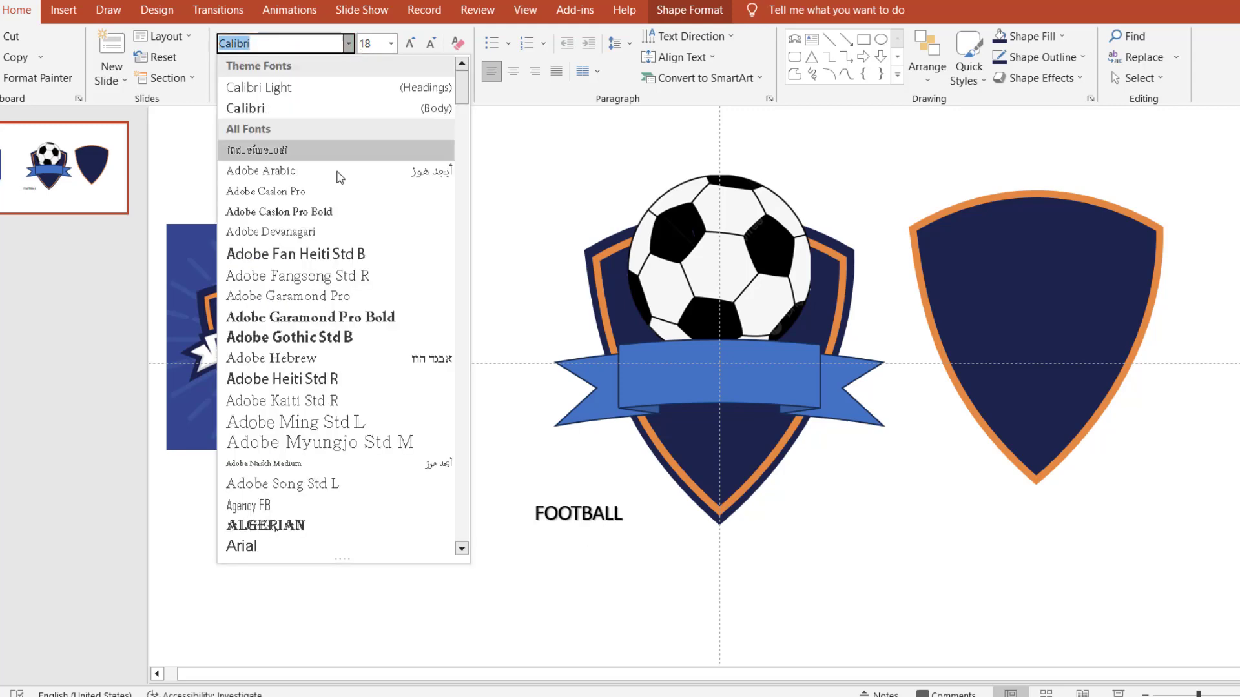
pyautogui.scroll(-1, 335, 59)
pyautogui.scroll(-1, 335, 59)
pyautogui.write('T')
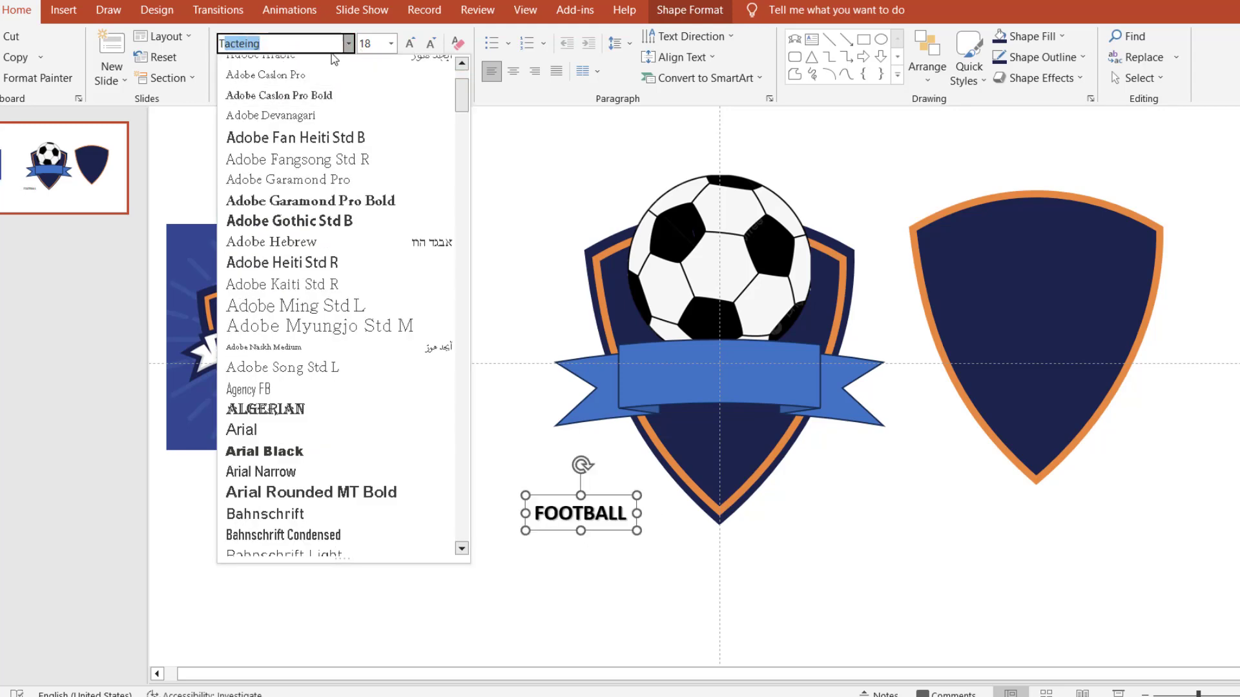
pyautogui.write('imes New Roman')
pyautogui.press('Return')
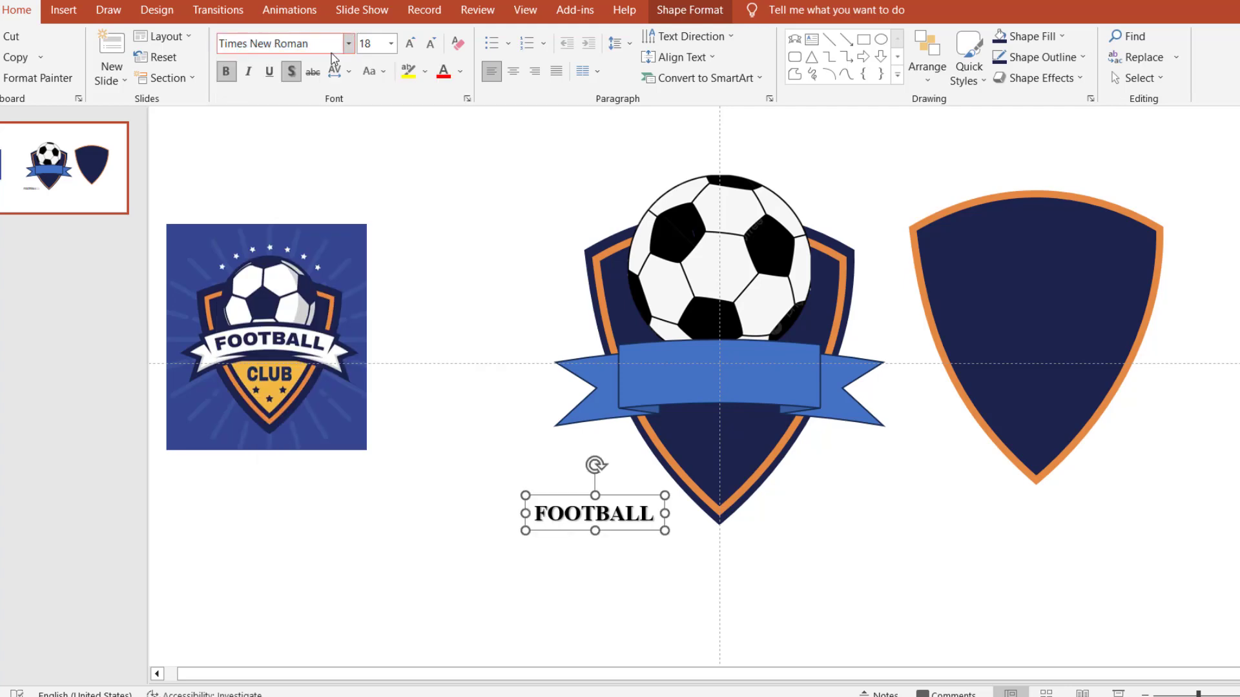
# - Set FOOTBALL to 28 pt and move it onto the blue ribbon
pyautogui.scroll(-1, 334, 59)
pyautogui.scroll(-1, 520, 371)
pyautogui.scroll(-1, 520, 370)
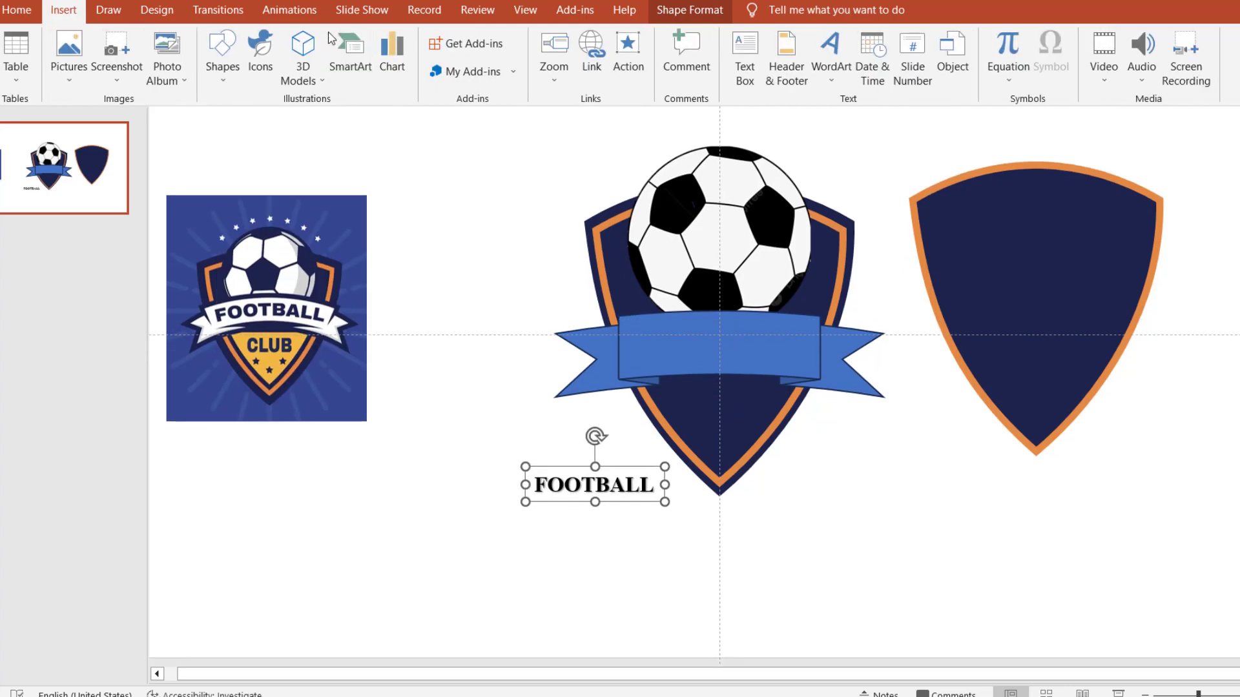
pyautogui.click(16, 9)
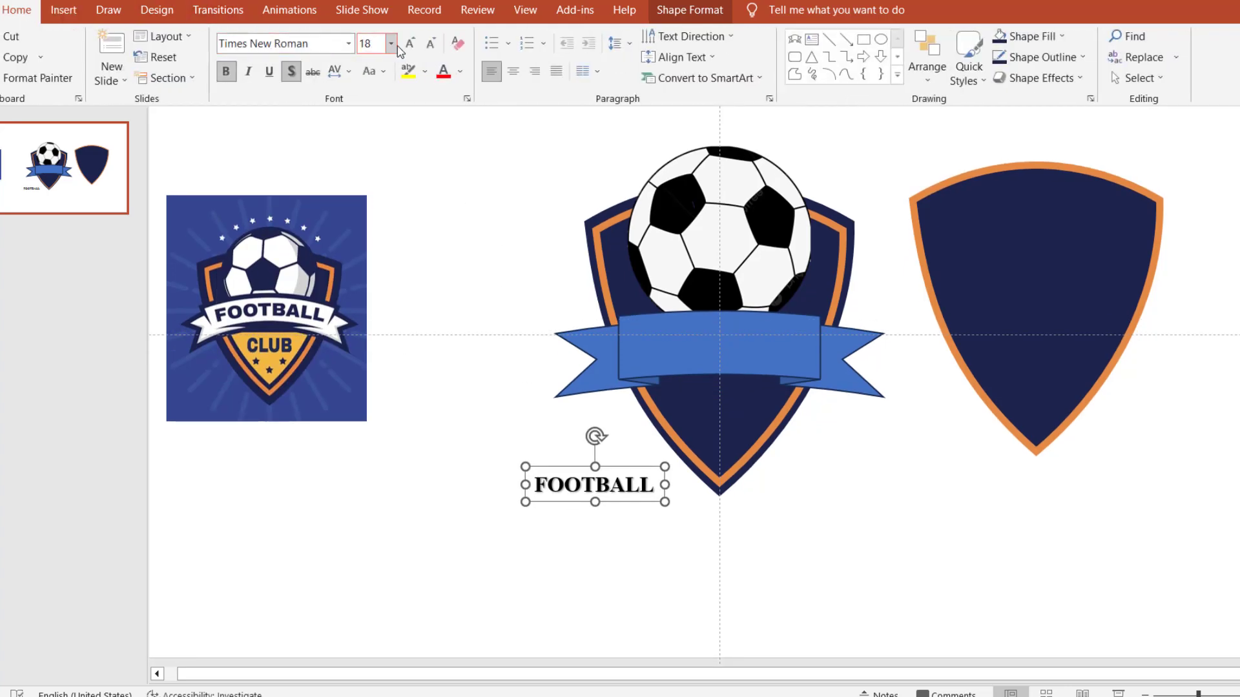
pyautogui.click(409, 44)
pyautogui.click(410, 43)
pyautogui.click(409, 44)
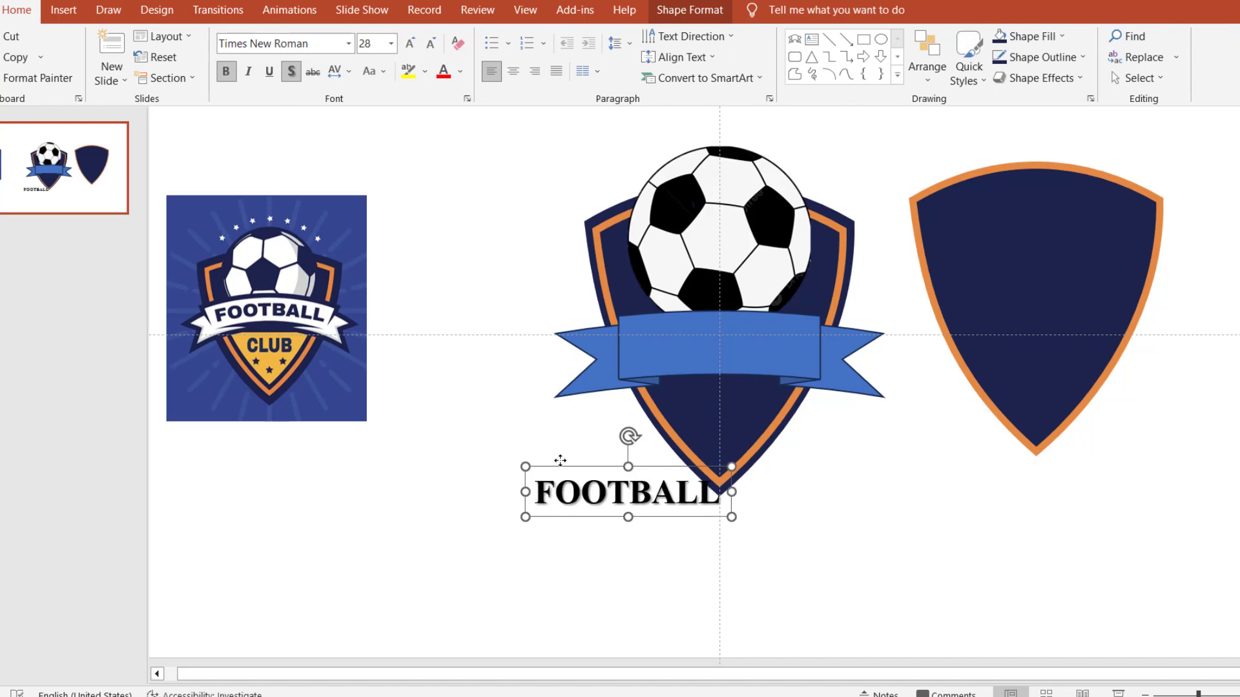
pyautogui.moveTo(559, 460); pyautogui.dragTo(652, 317)
pyautogui.click(833, 383)
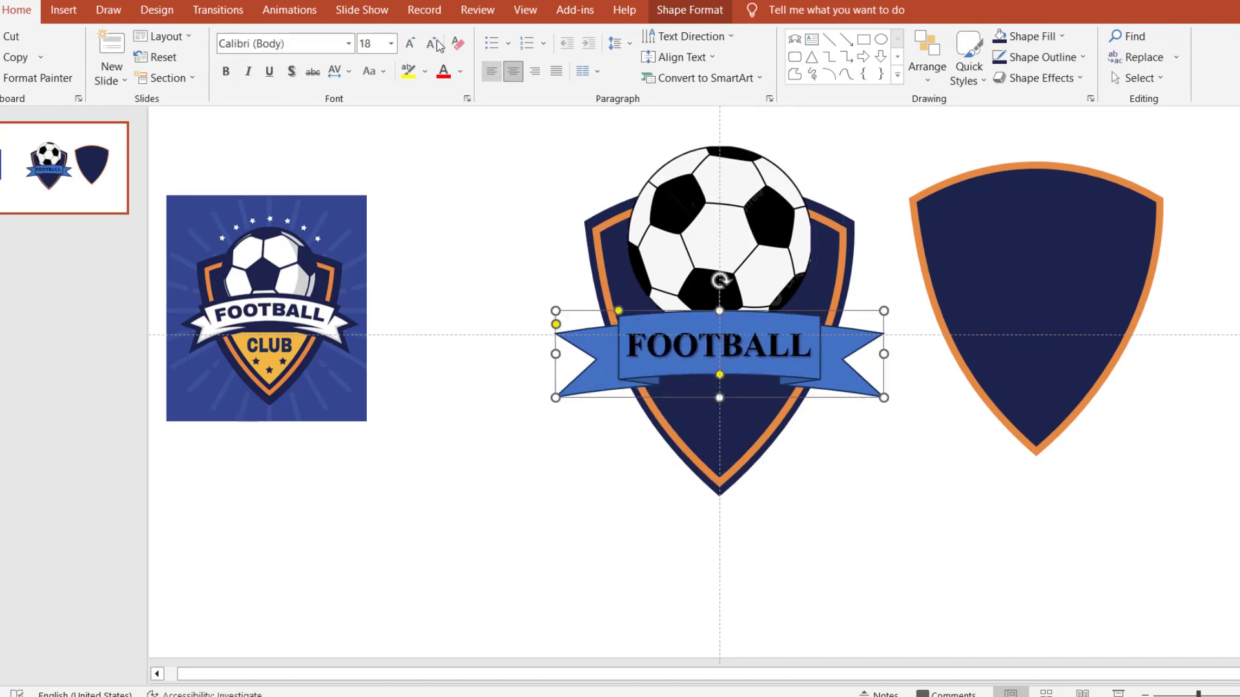
# - Give the ribbon a white fill and a dark 4½ pt outline
pyautogui.click(689, 9)
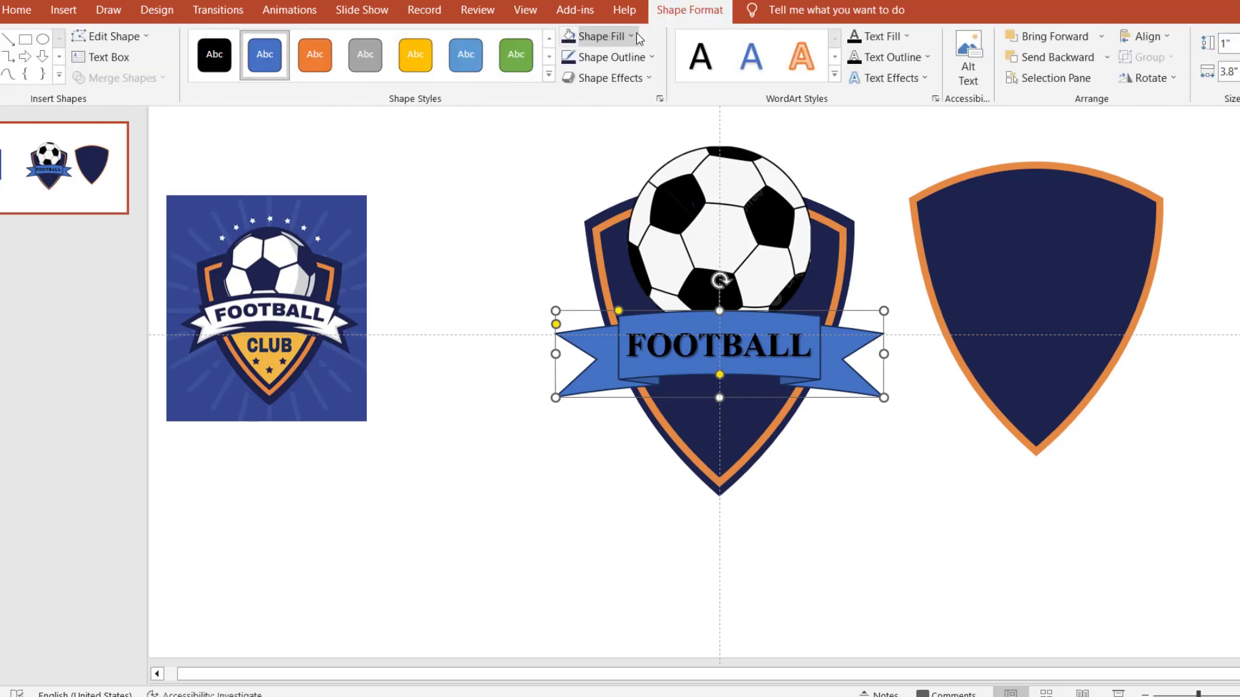
pyautogui.click(632, 37)
pyautogui.click(568, 73)
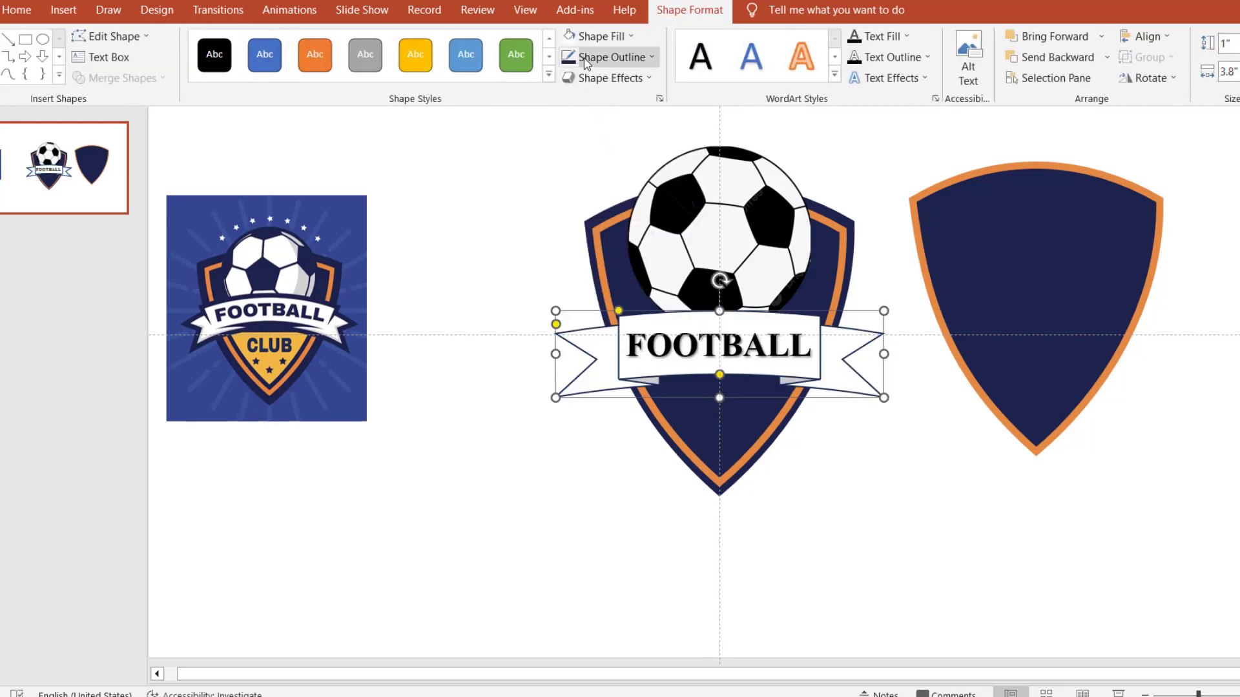
pyautogui.click(652, 57)
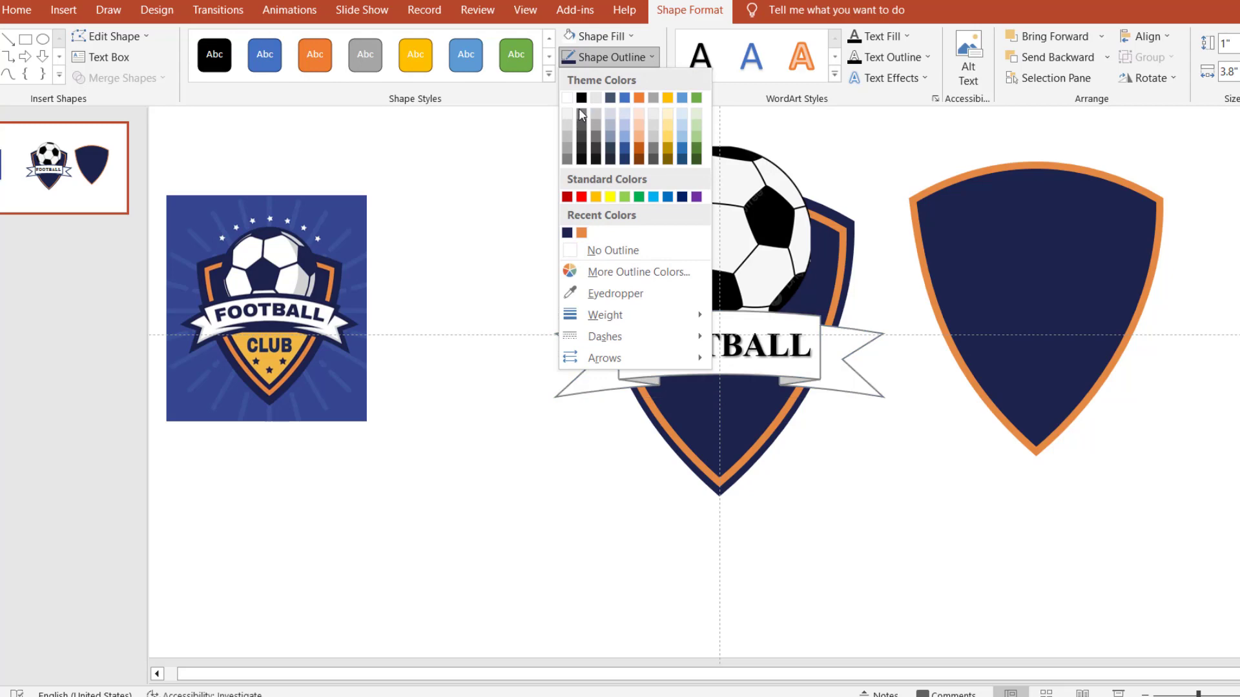
pyautogui.moveTo(619, 315)
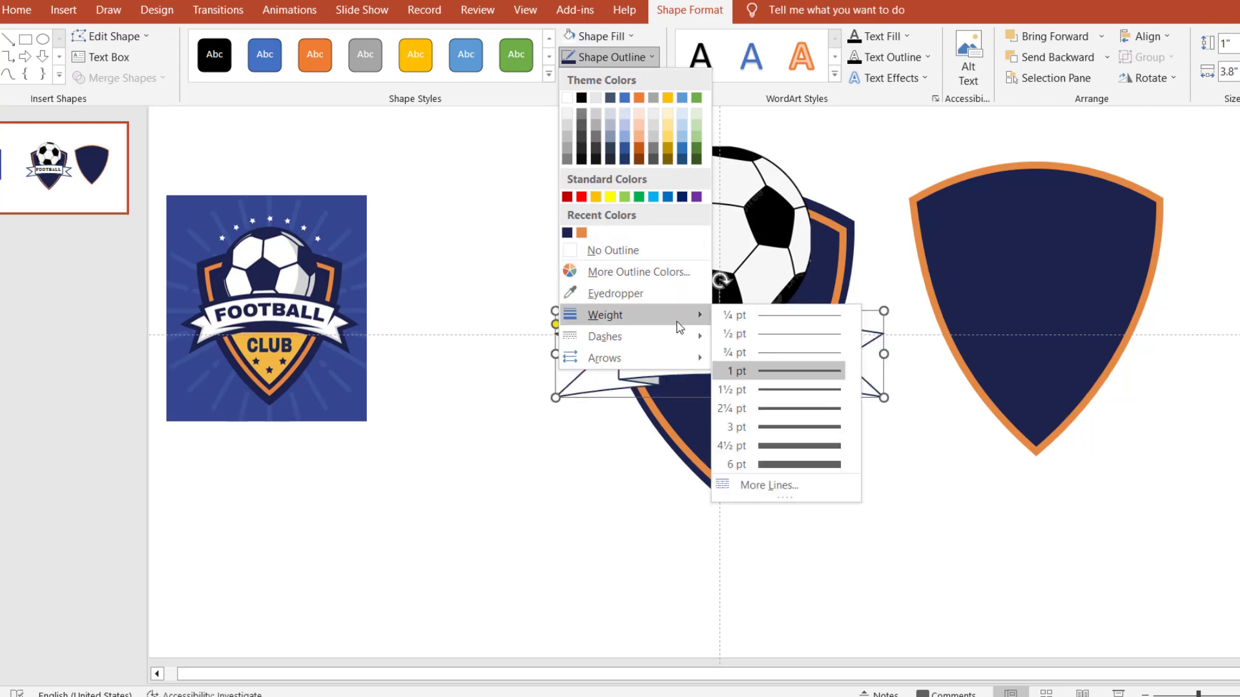
pyautogui.click(779, 445)
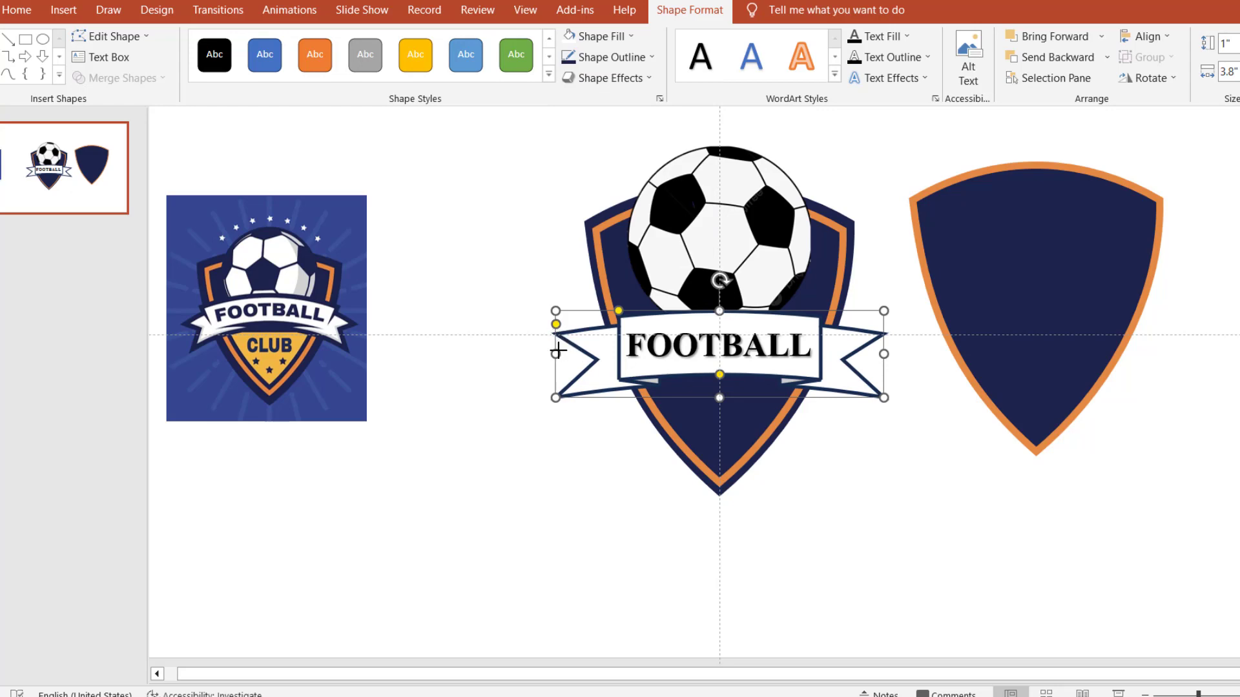
# - Narrow the ribbon, widen its centre band and shift it to fit around FOOTBALL
pyautogui.moveTo(557, 350); pyautogui.dragTo(643, 364)
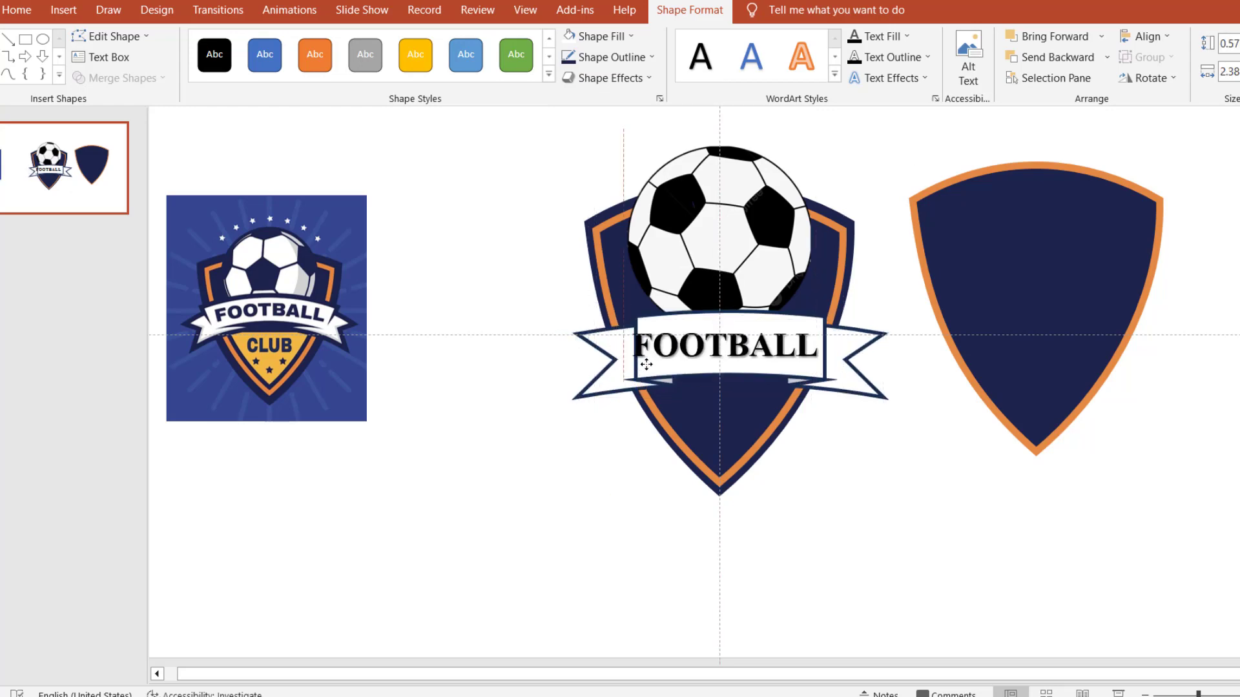
pyautogui.click(860, 391)
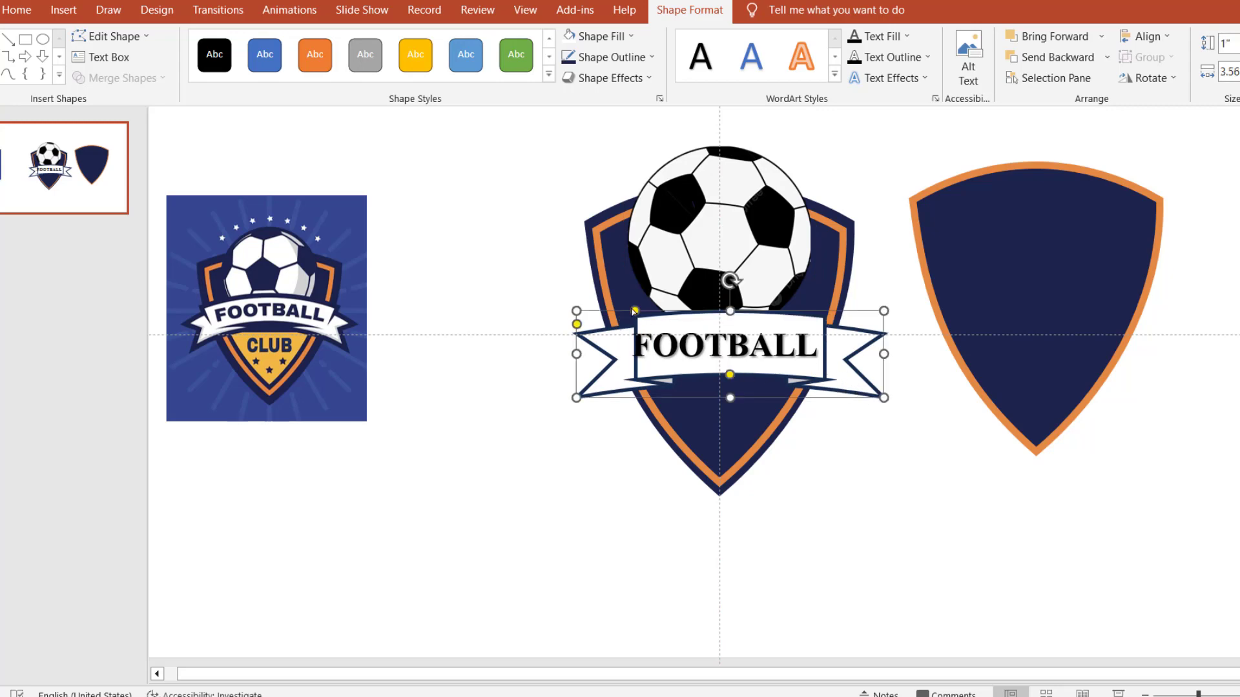
pyautogui.moveTo(634, 312); pyautogui.dragTo(624, 312)
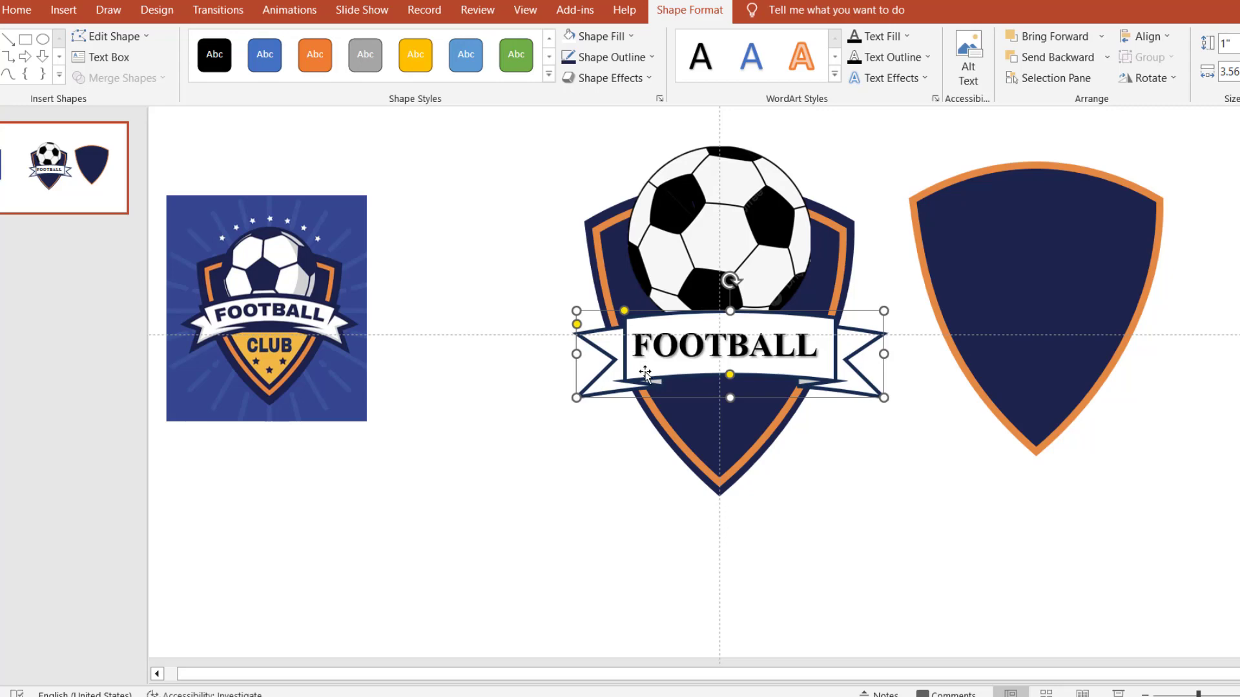
pyautogui.moveTo(645, 372); pyautogui.dragTo(633, 373)
pyautogui.click(661, 347)
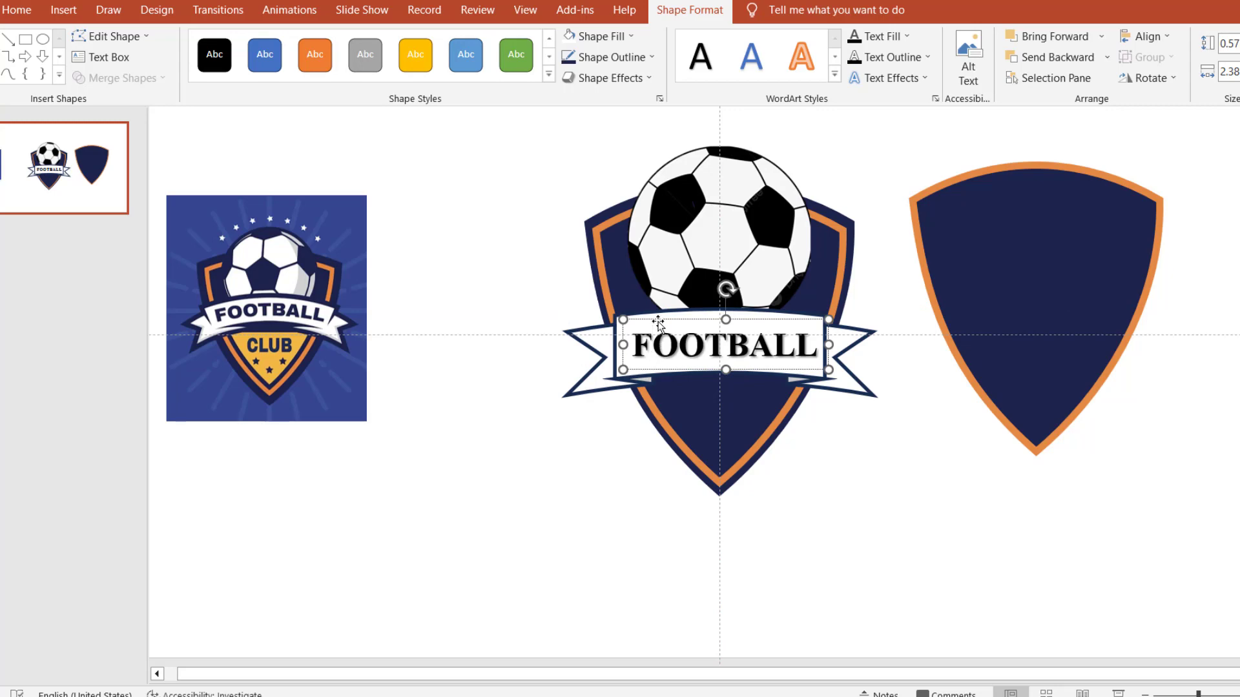
# - Apply a Transform warp effect to the FOOTBALL text and move it onto the banner
pyautogui.moveTo(658, 323); pyautogui.dragTo(658, 318)
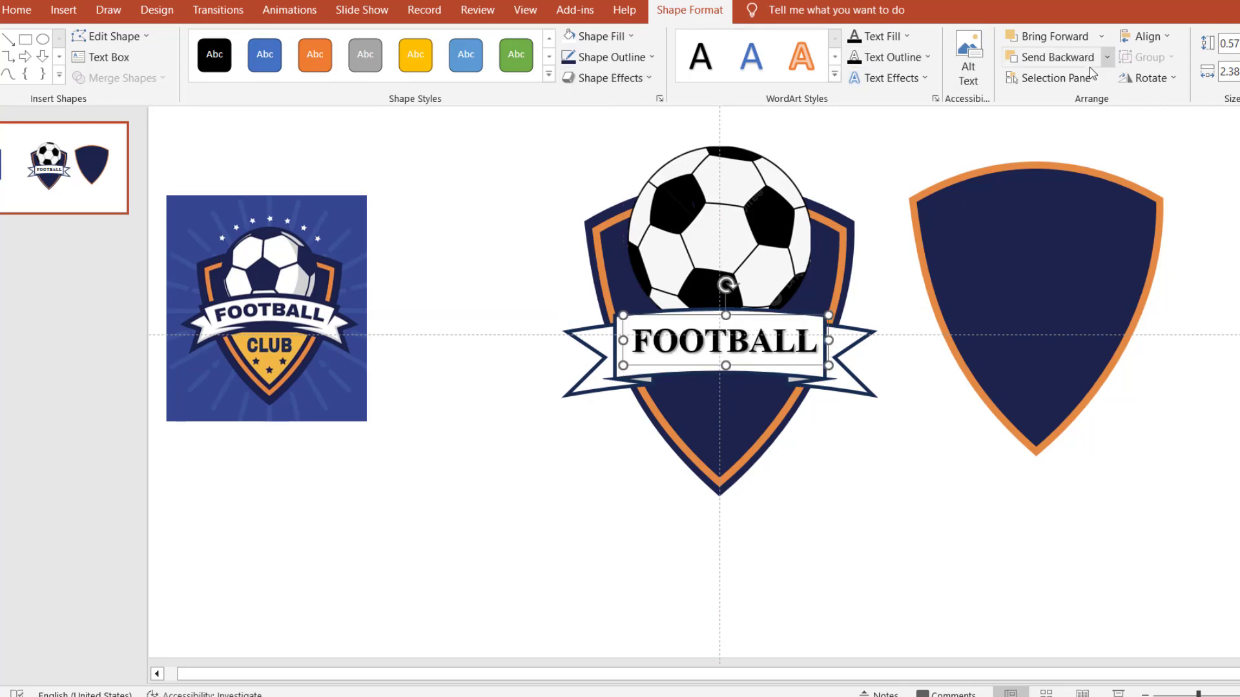
pyautogui.click(928, 78)
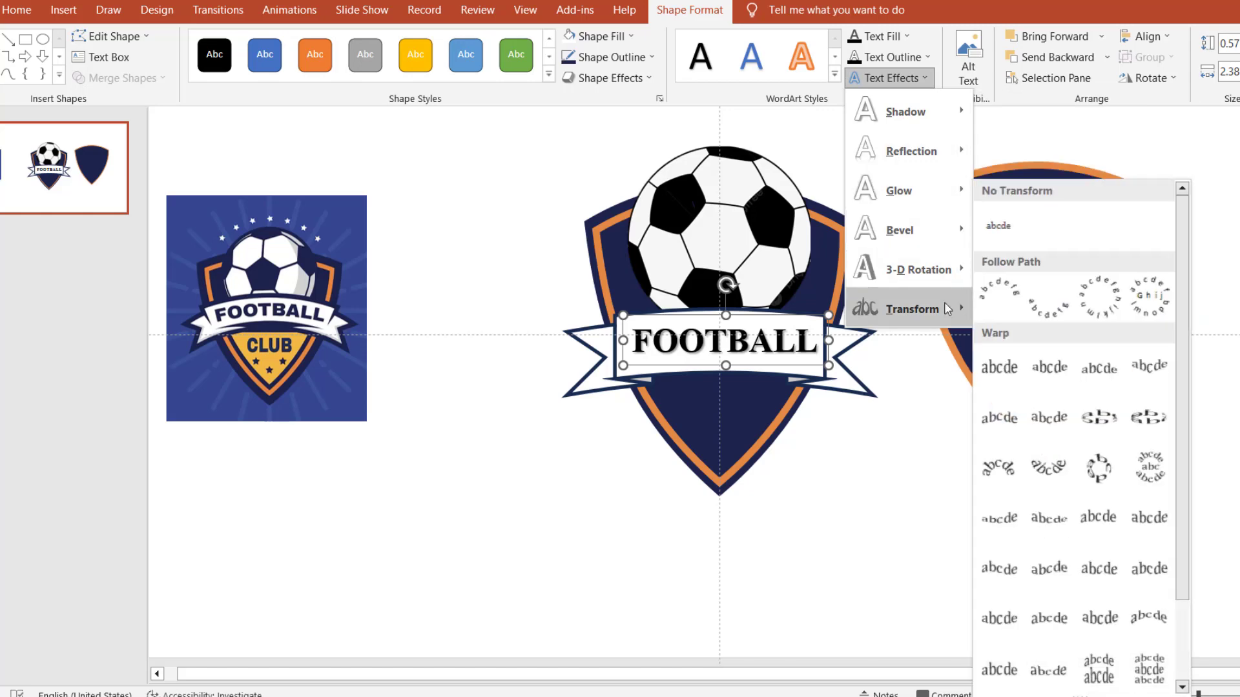
pyautogui.moveTo(910, 308)
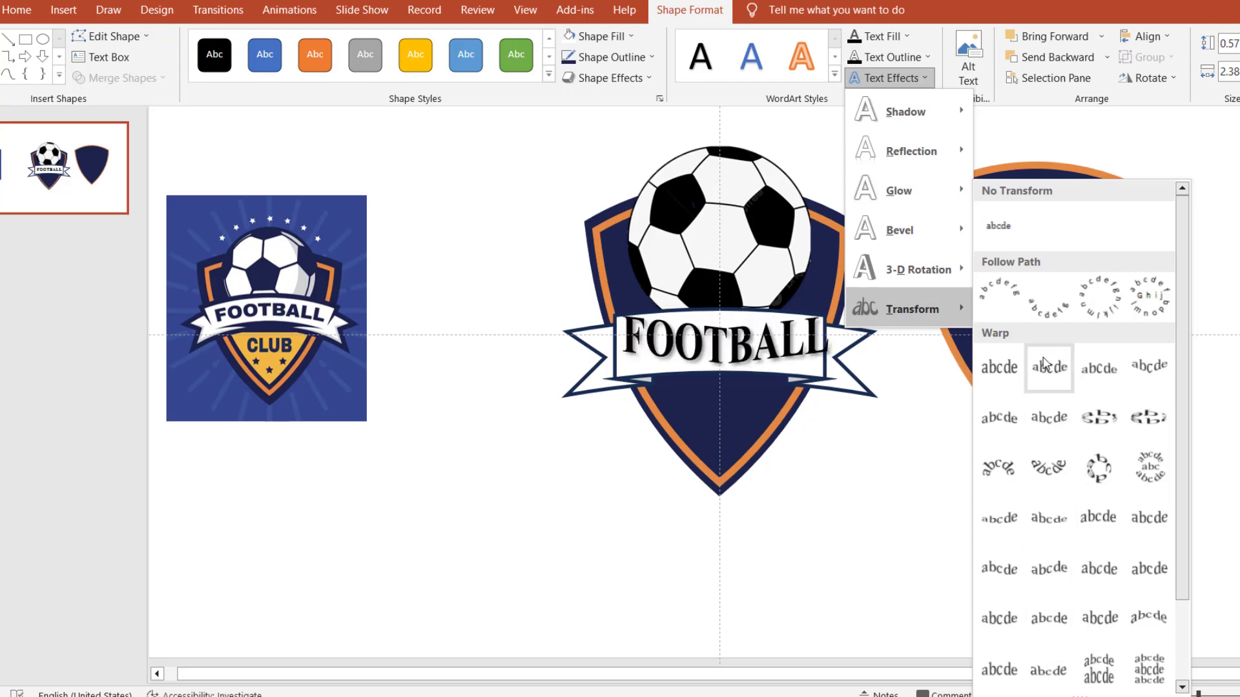
pyautogui.scroll(-2, 1059, 443)
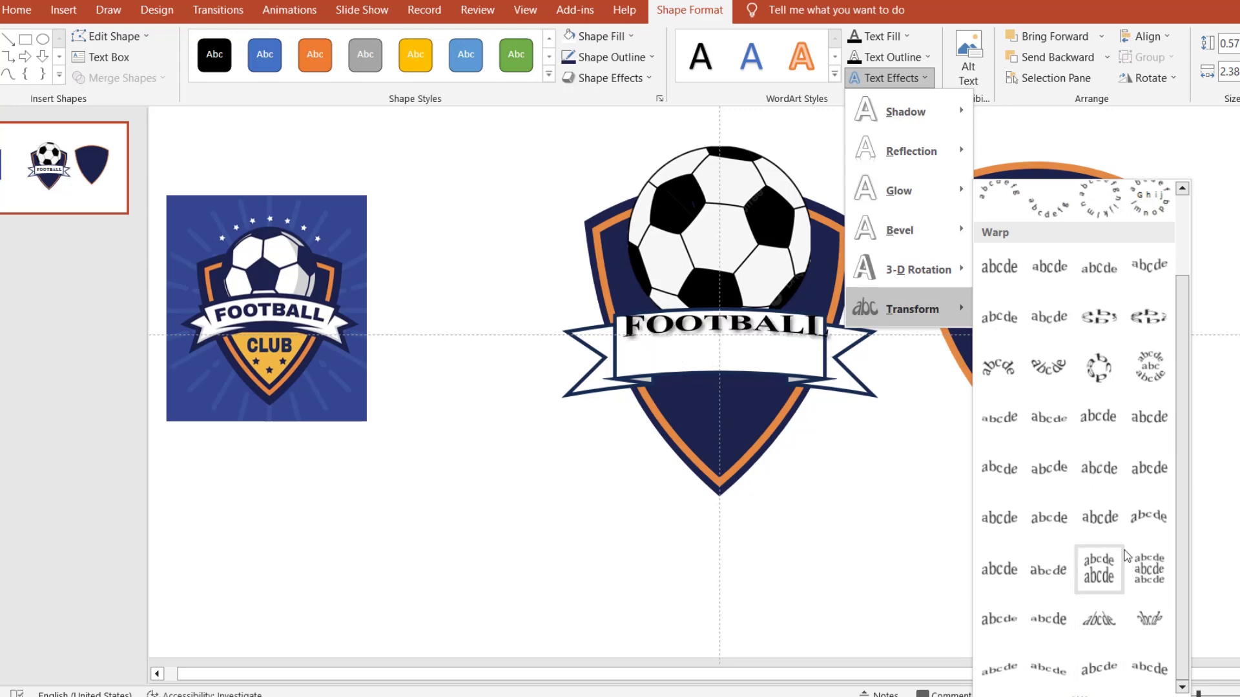
pyautogui.click(1108, 417)
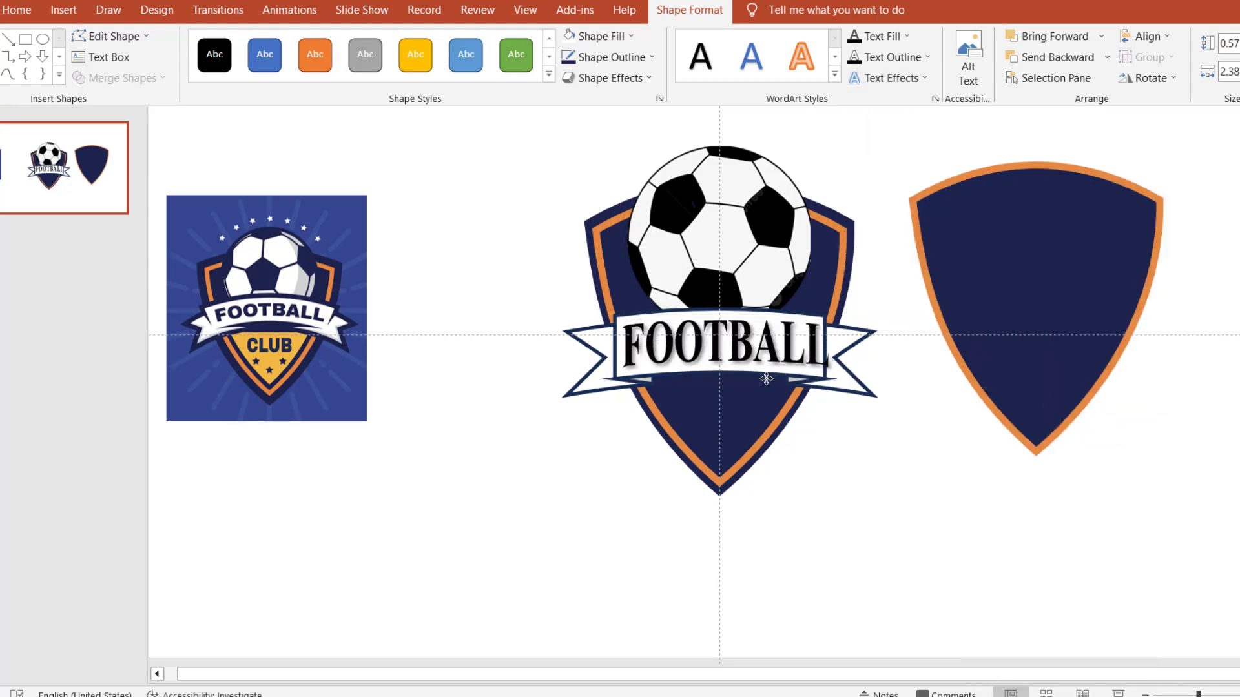
pyautogui.moveTo(774, 366)
pyautogui.mouseDown()
pyautogui.moveTo(772, 567)
pyautogui.moveTo(733, 558)
pyautogui.moveTo(747, 420)
pyautogui.moveTo(737, 371)
pyautogui.mouseUp()
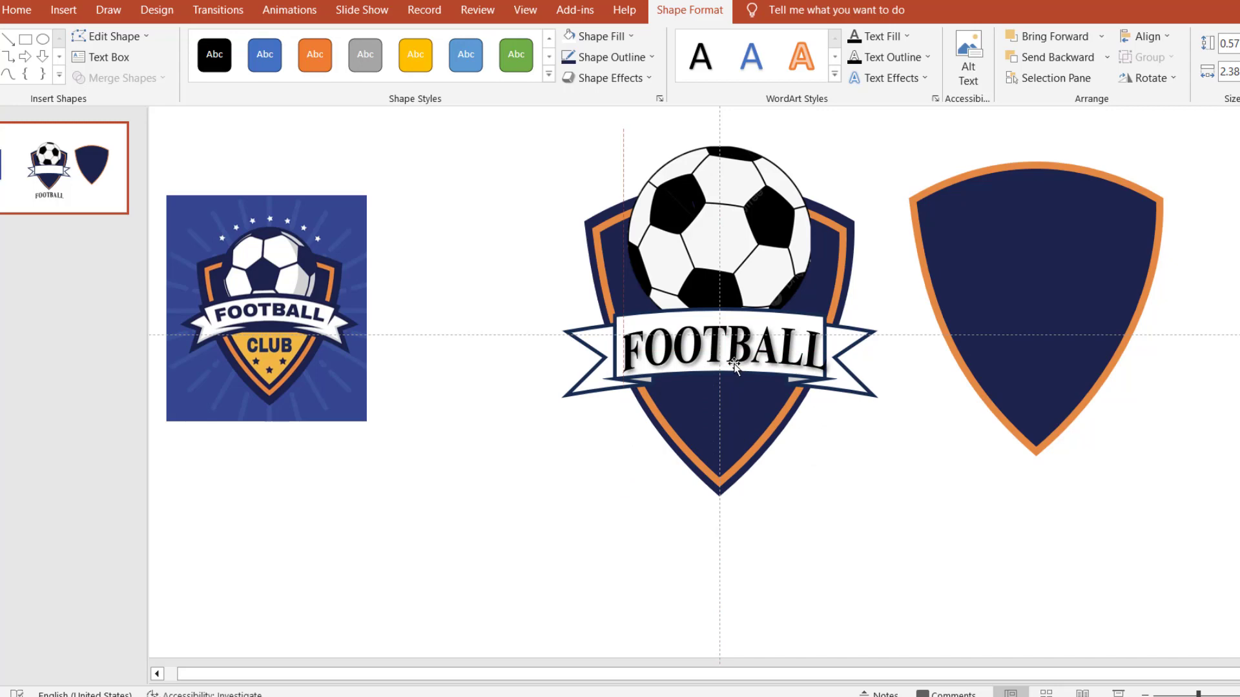
# - Decrease FOOTBALL's font size six steps, then resize and centre it on the banner
pyautogui.click(63, 10)
pyautogui.click(17, 9)
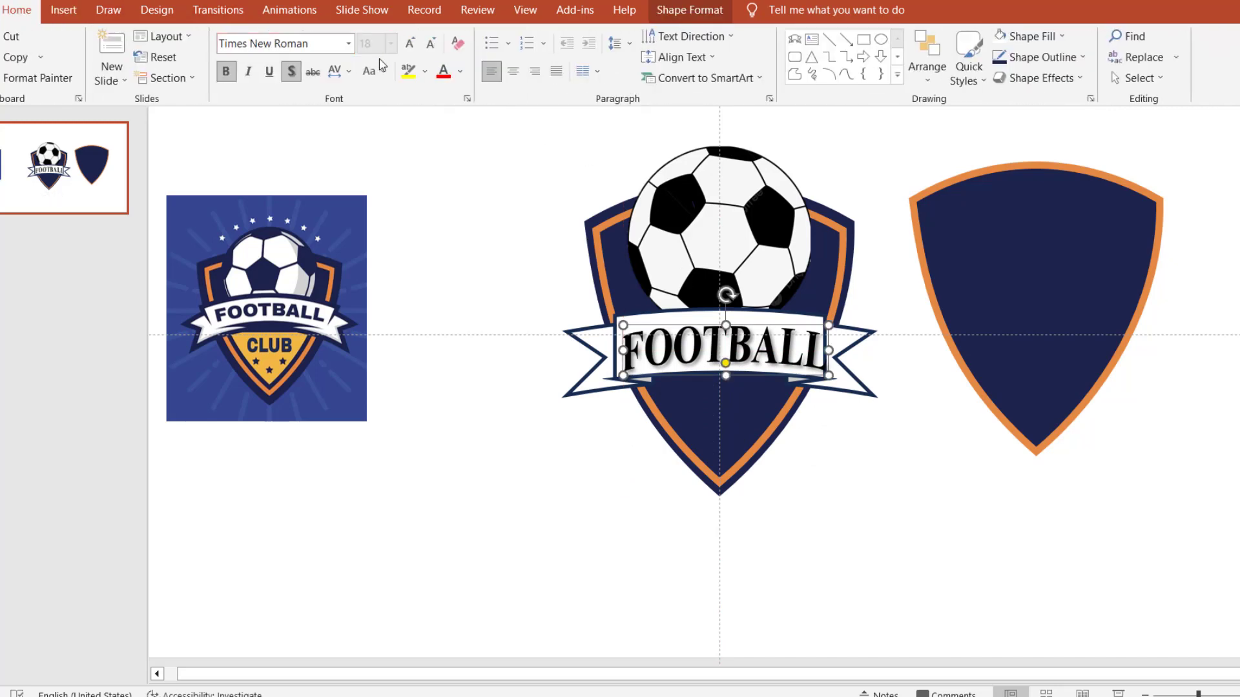
pyautogui.click(430, 44)
pyautogui.click(430, 43)
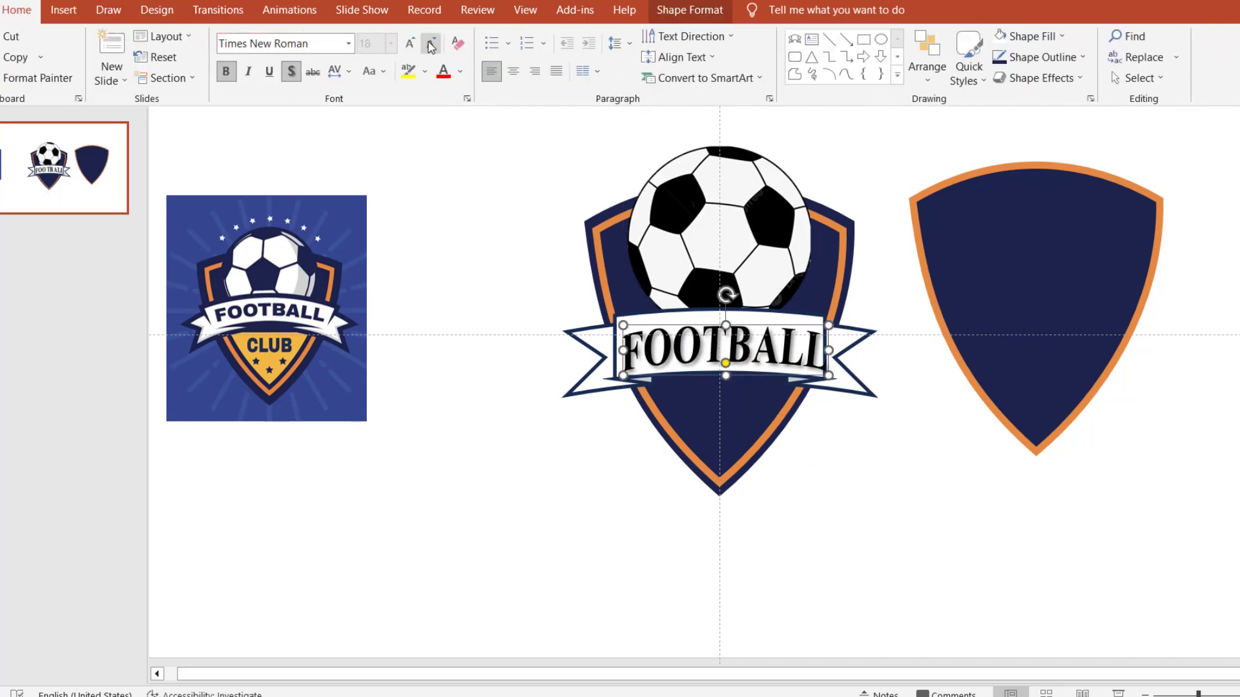
pyautogui.click(431, 44)
pyautogui.click(431, 43)
pyautogui.click(431, 44)
pyautogui.click(431, 44)
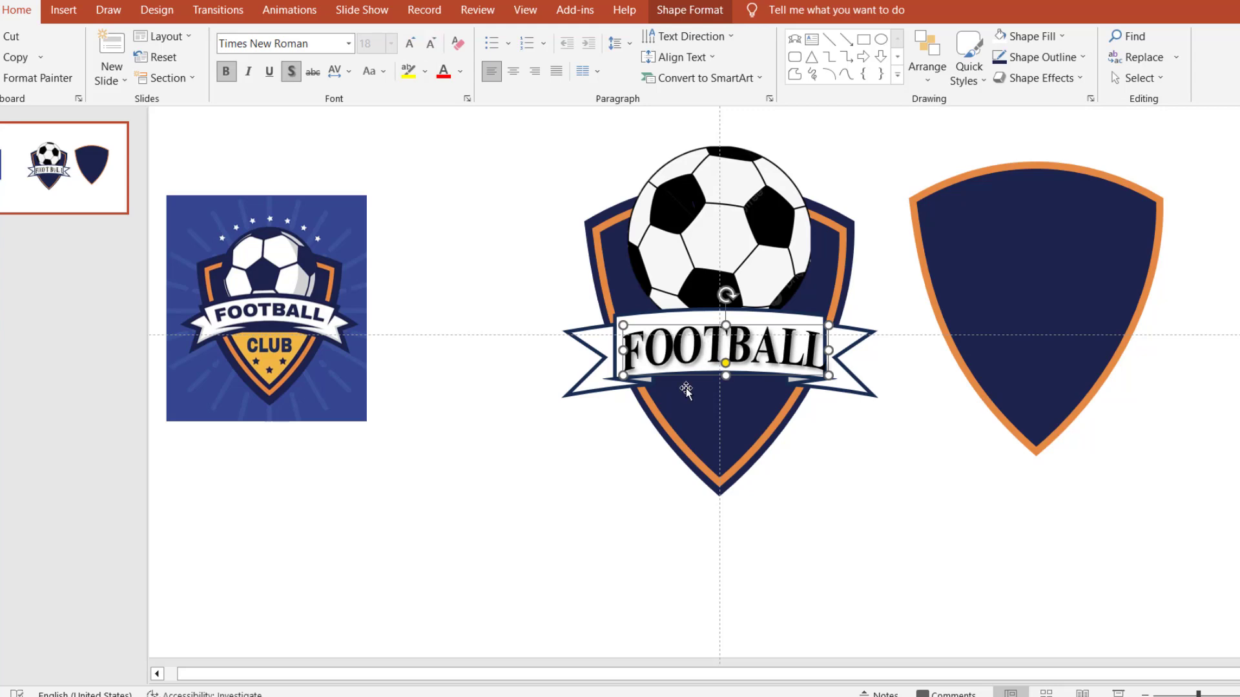
pyautogui.moveTo(624, 374); pyautogui.dragTo(633, 366)
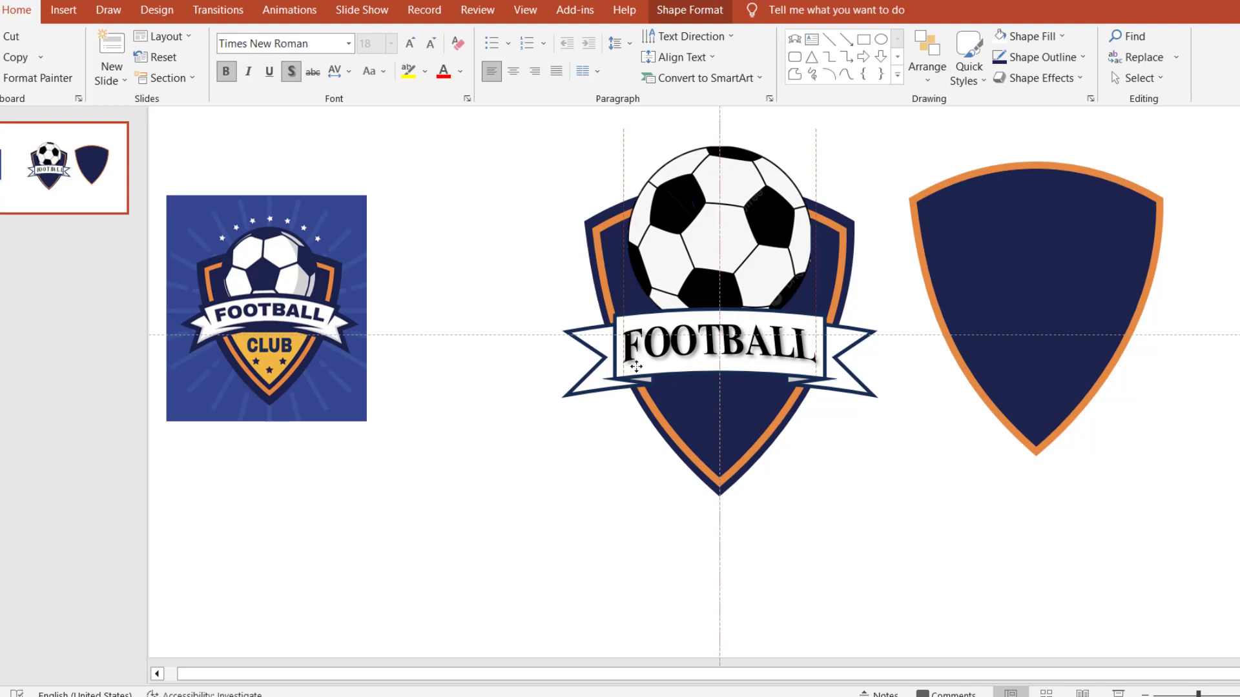
pyautogui.moveTo(636, 367); pyautogui.dragTo(638, 367)
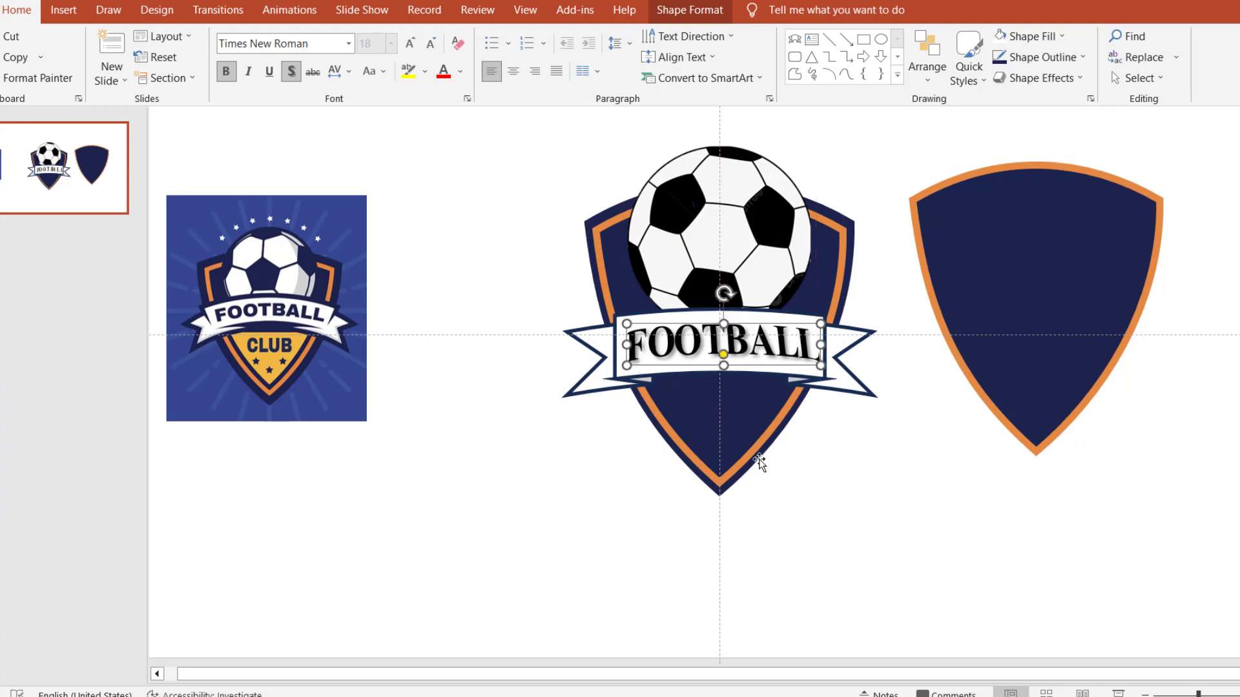
pyautogui.click(817, 467)
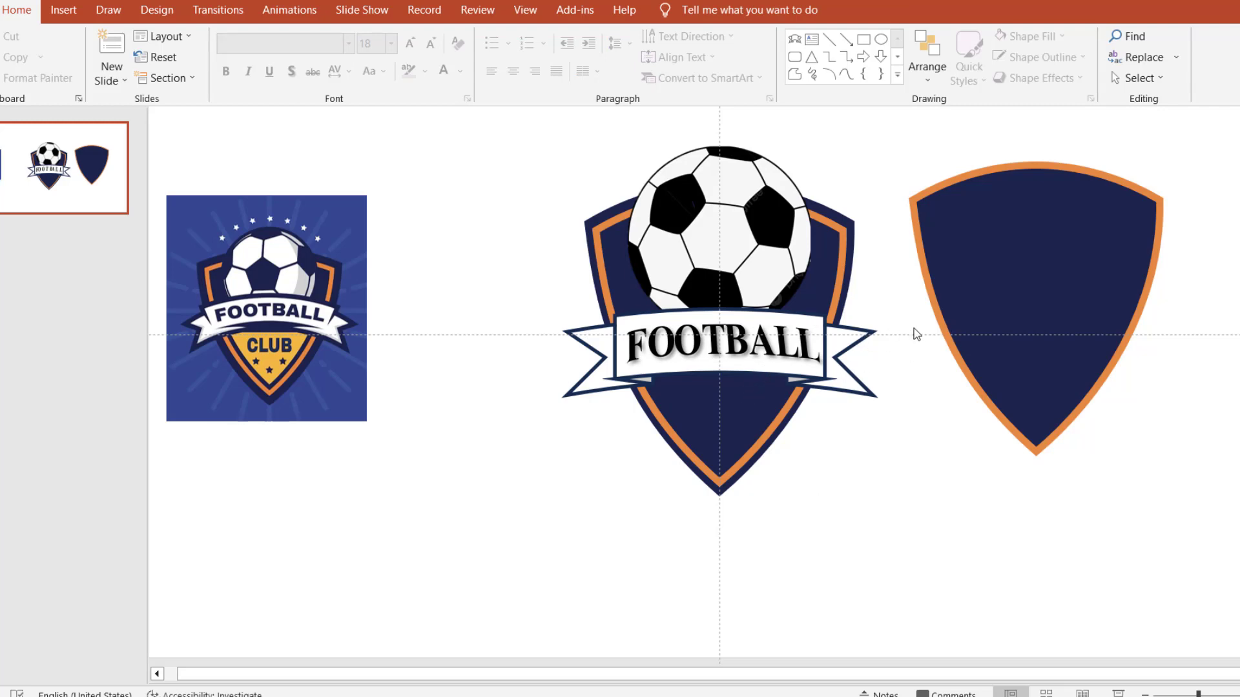
# - Fill the spare right-hand shield yellow and remove its outline
pyautogui.moveTo(935, 318); pyautogui.dragTo(642, 353)
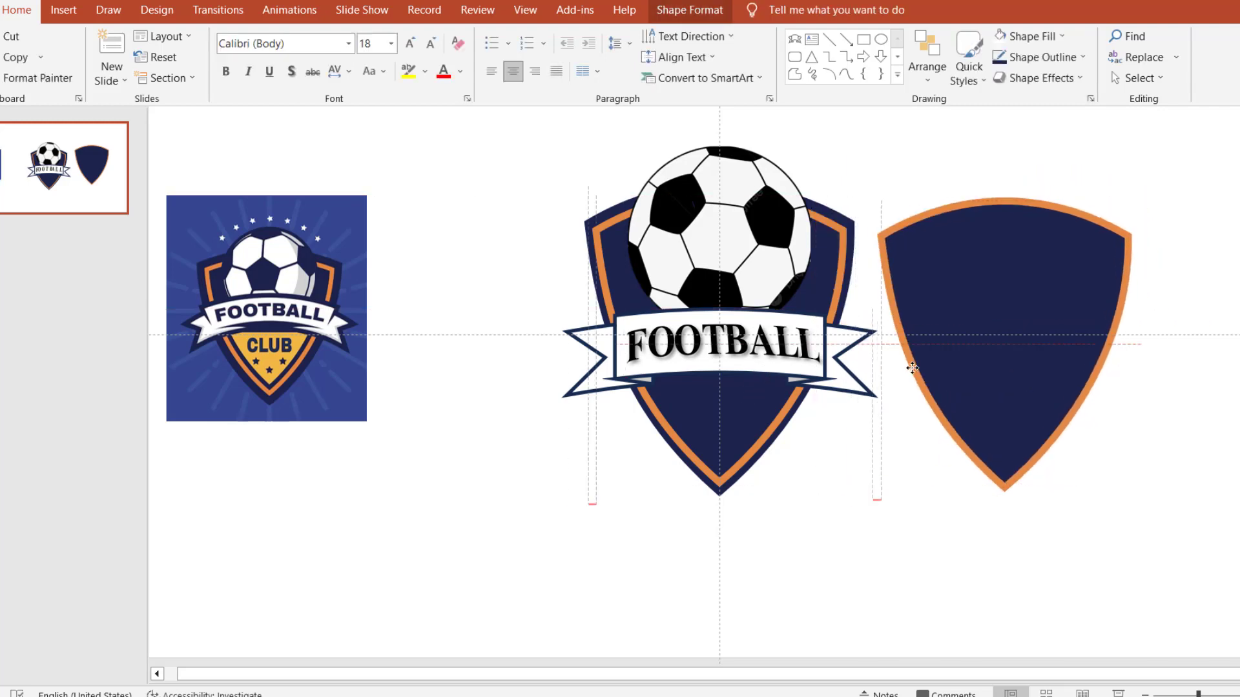
pyautogui.moveTo(642, 354); pyautogui.dragTo(964, 366)
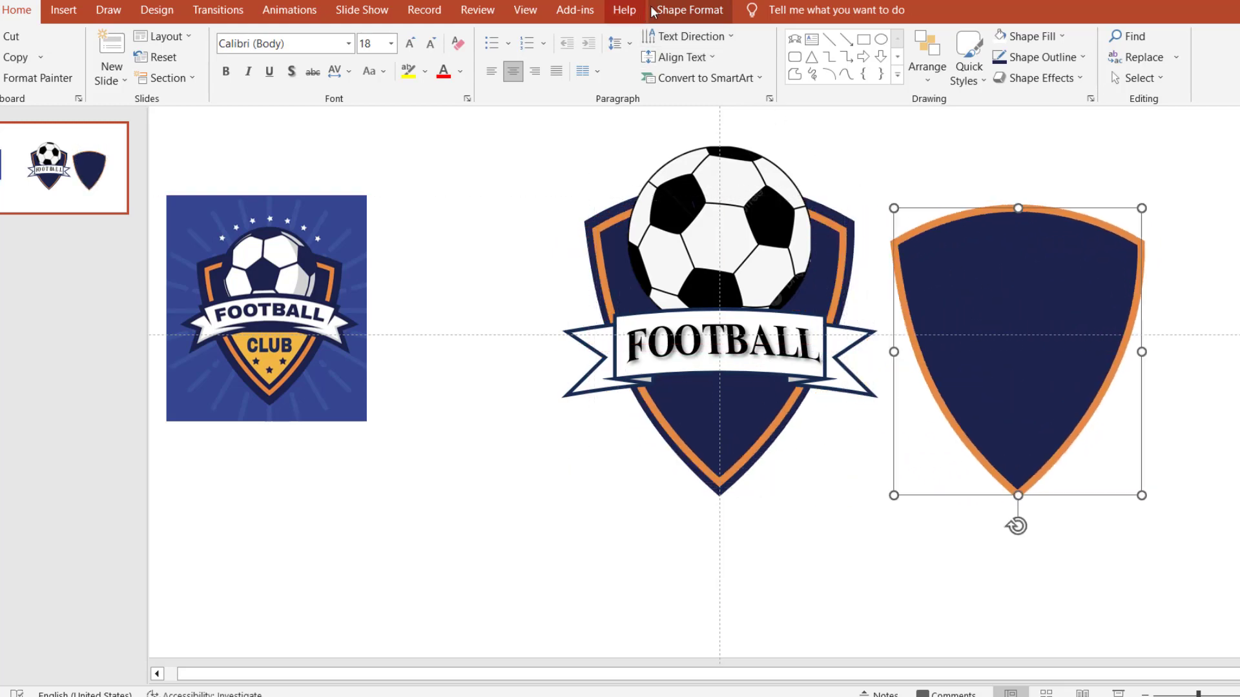
pyautogui.click(684, 10)
pyautogui.click(627, 36)
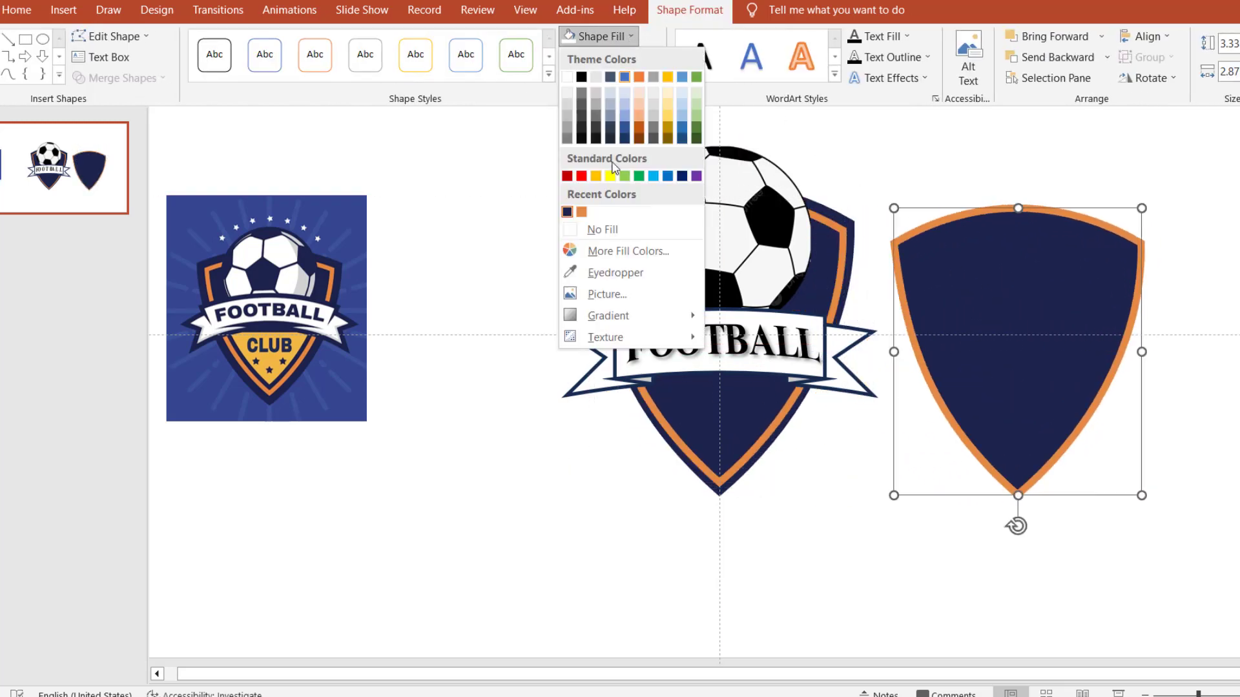
pyautogui.click(610, 176)
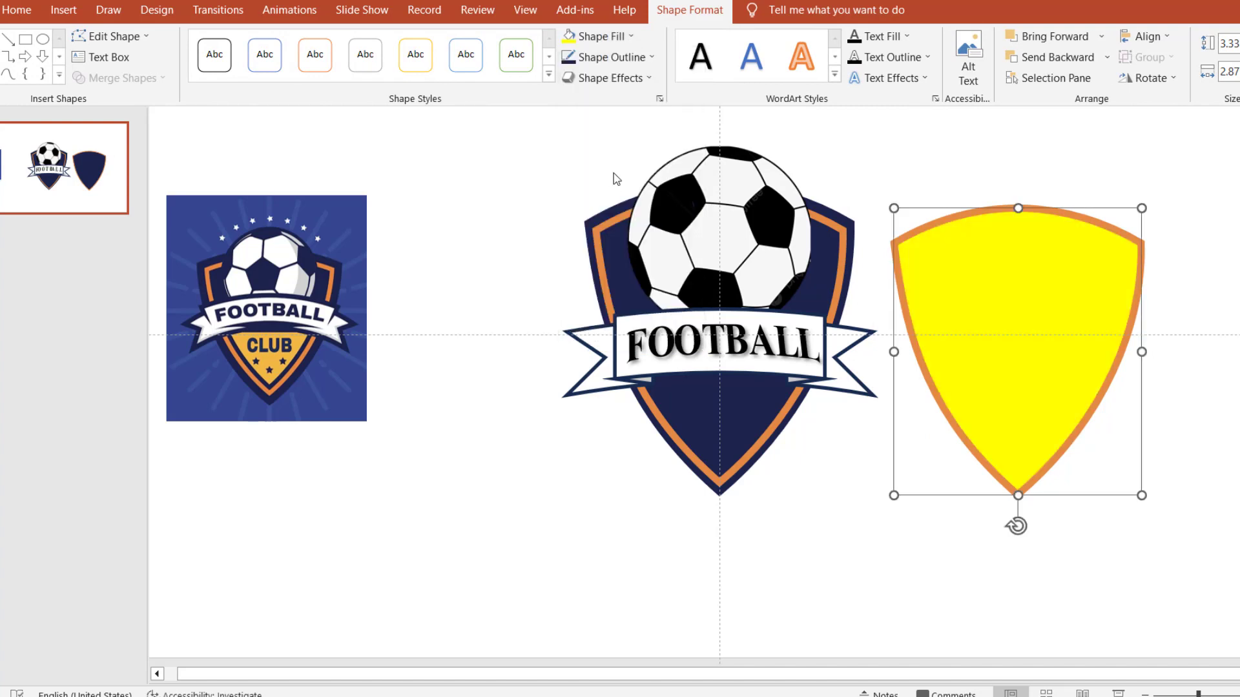
pyautogui.click(642, 58)
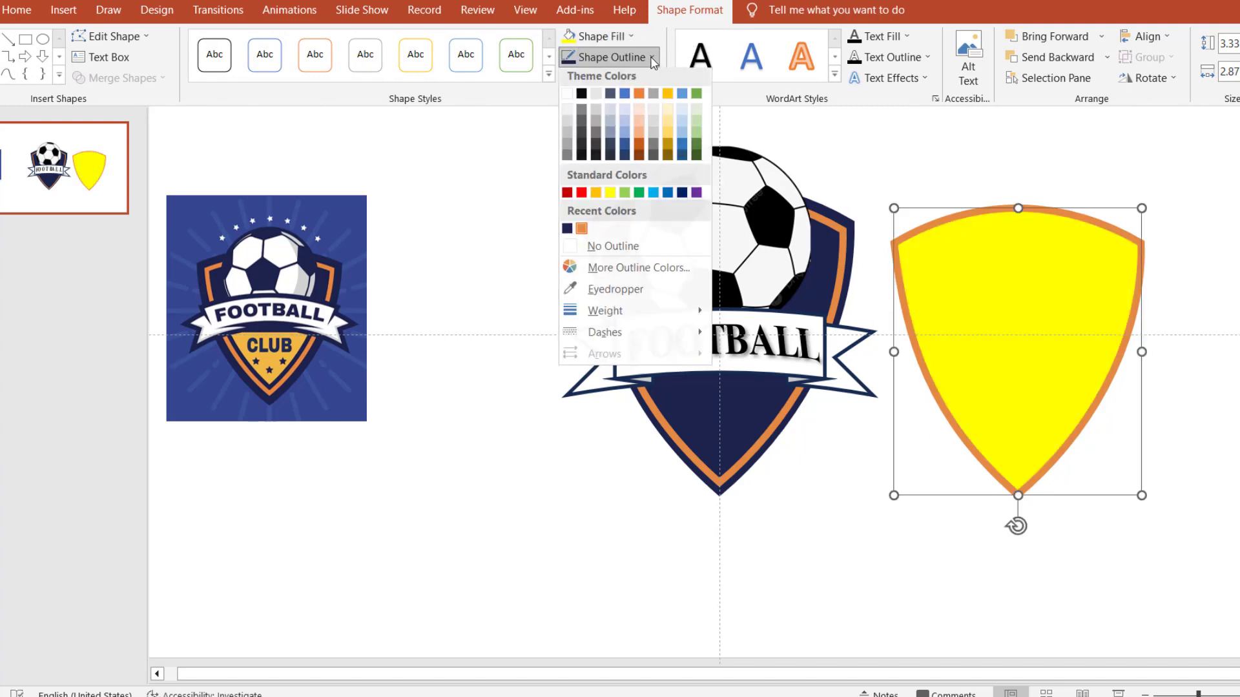
pyautogui.click(615, 250)
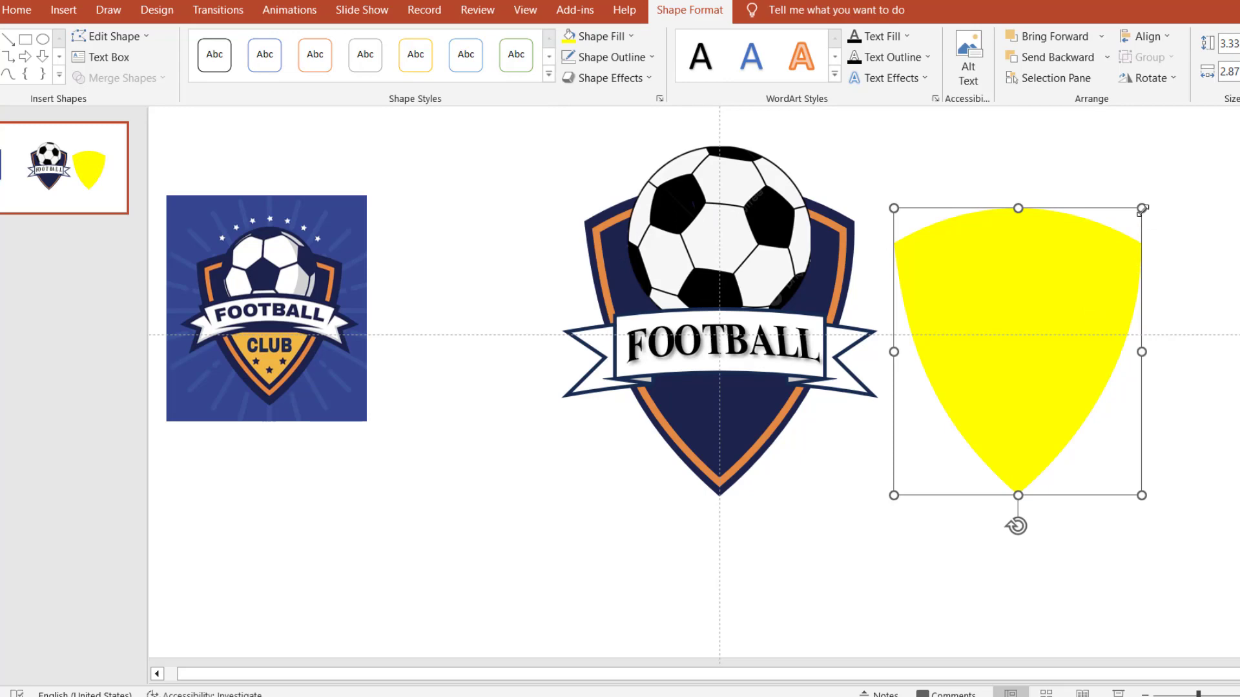
# - Shrink the yellow shield and fit it inside the navy shield's orange border
pyautogui.moveTo(1141, 208); pyautogui.dragTo(1135, 210)
pyautogui.moveTo(1087, 269); pyautogui.dragTo(794, 250)
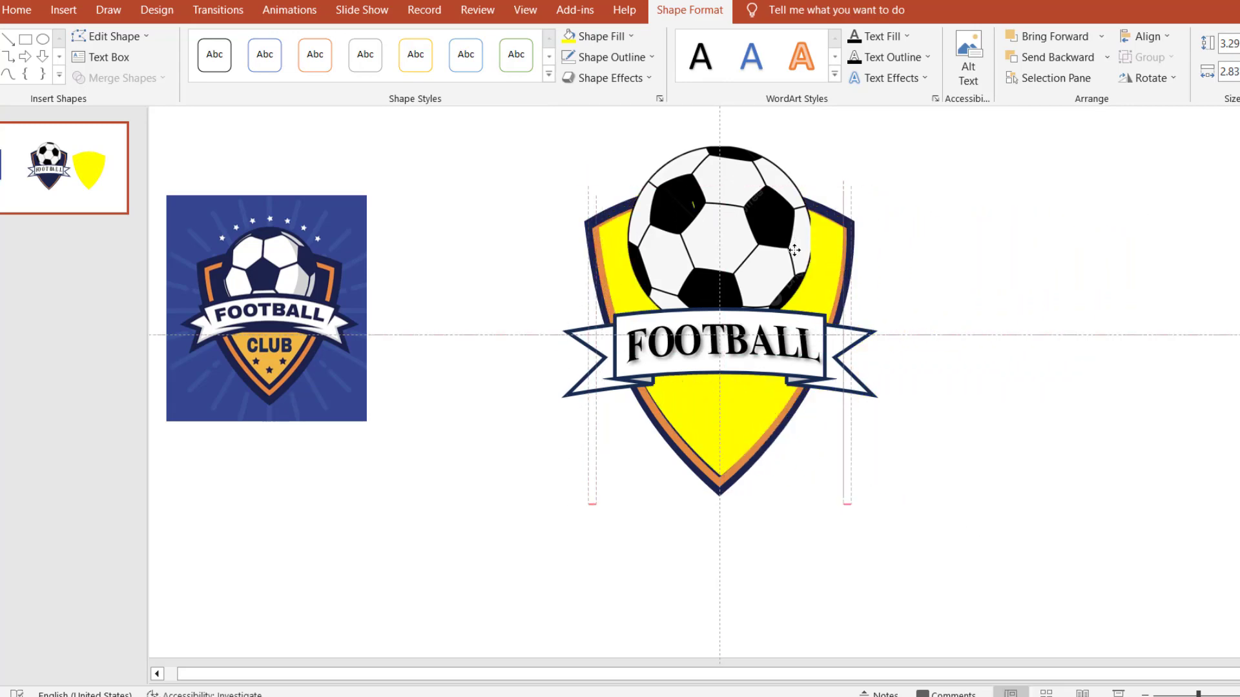
pyautogui.moveTo(794, 250); pyautogui.dragTo(793, 250)
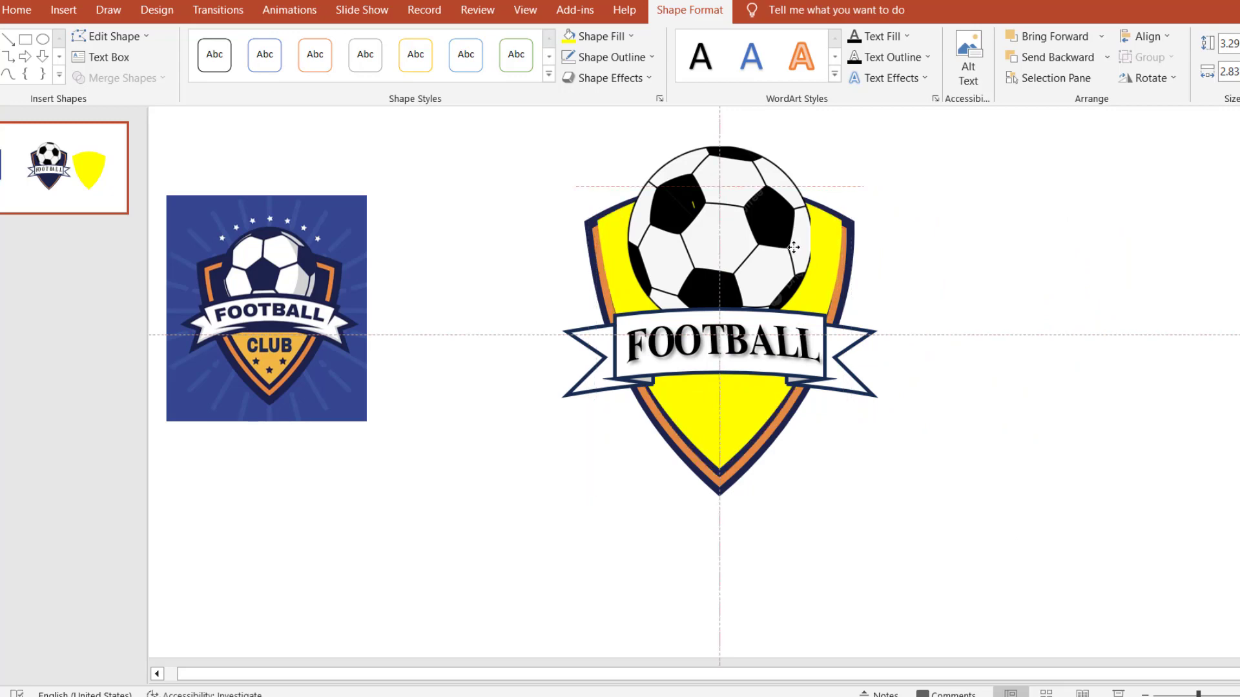
pyautogui.moveTo(793, 249); pyautogui.dragTo(1032, 271)
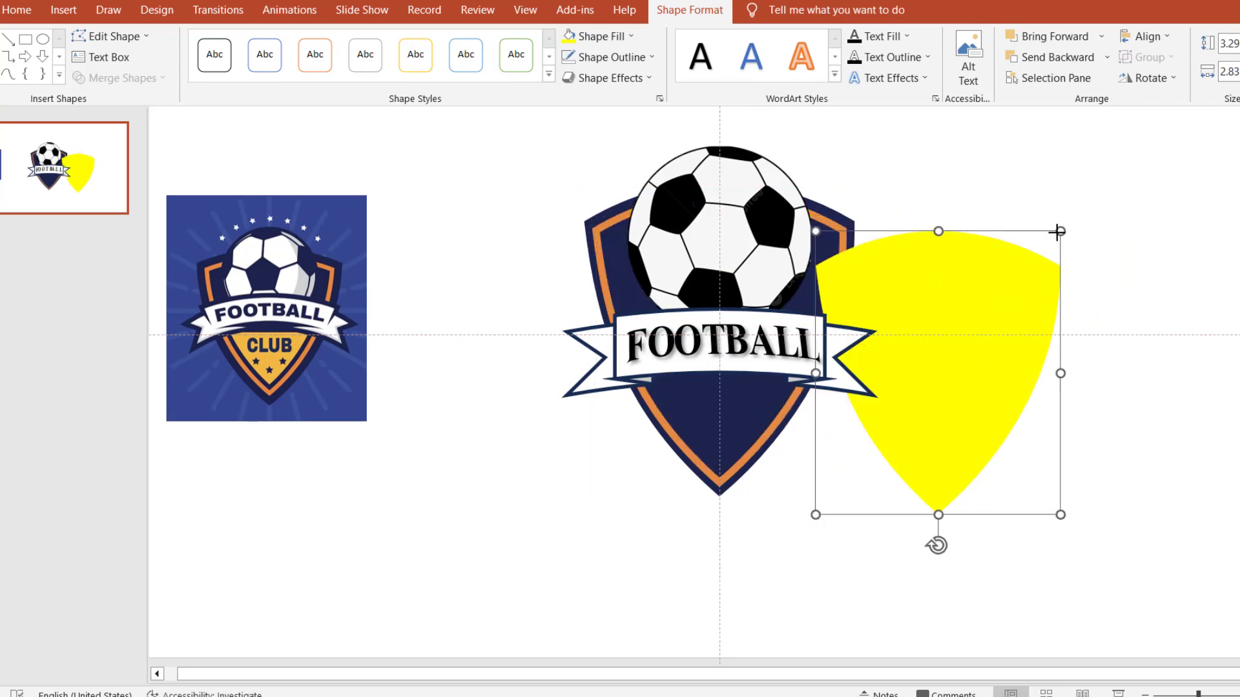
pyautogui.moveTo(1057, 231); pyautogui.dragTo(1049, 238)
pyautogui.moveTo(1021, 276)
pyautogui.mouseDown()
pyautogui.moveTo(818, 249)
pyautogui.moveTo(804, 235)
pyautogui.moveTo(1082, 266)
pyautogui.moveTo(1106, 233)
pyautogui.moveTo(780, 250)
pyautogui.mouseUp()
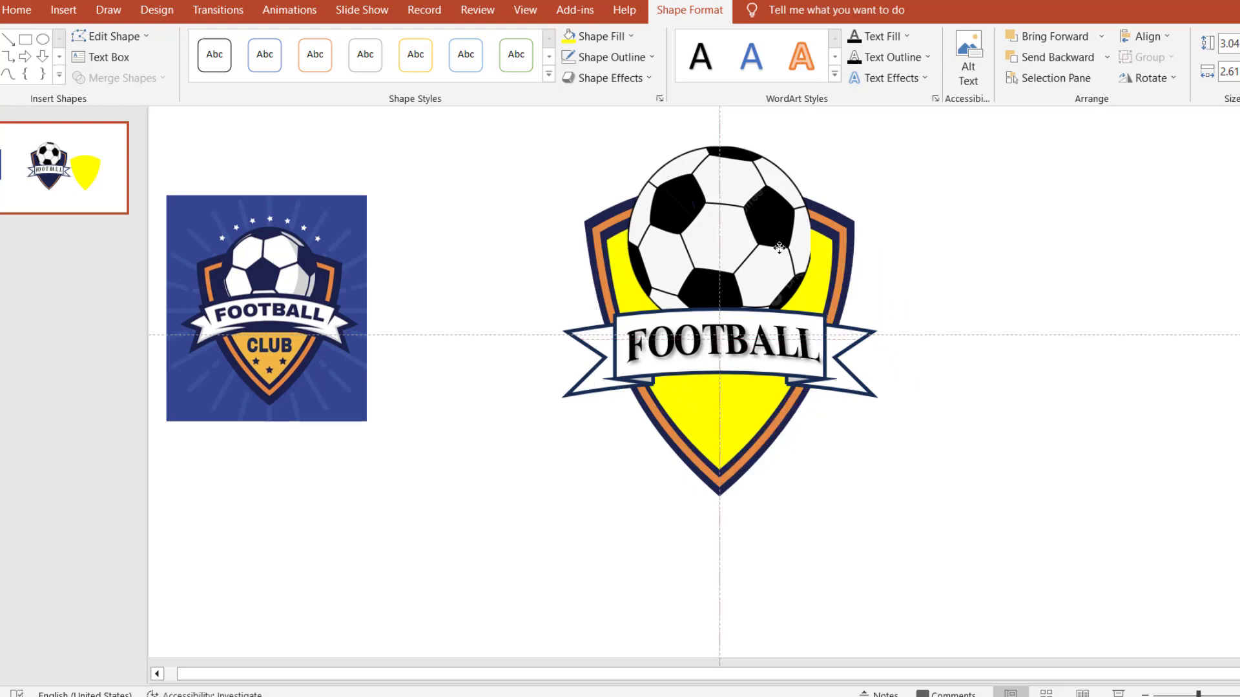
pyautogui.moveTo(780, 248); pyautogui.dragTo(779, 248)
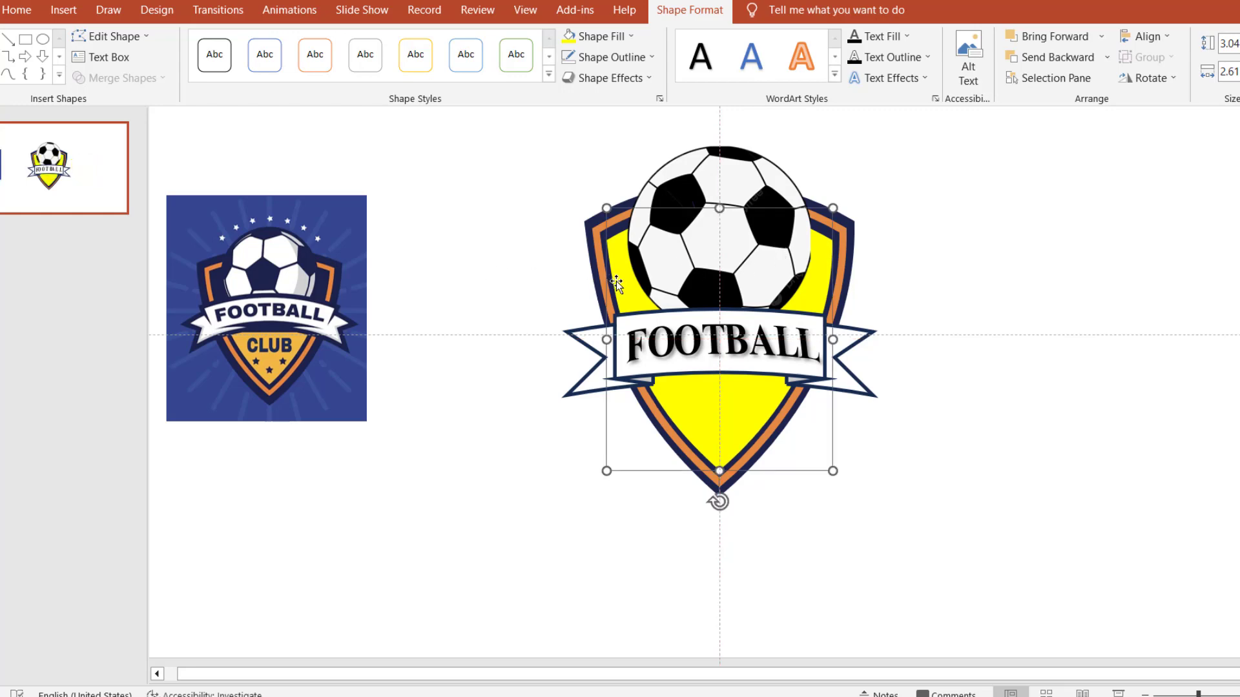
# - Draw a freeform outline around the lower half of the badge
pyautogui.click(993, 246)
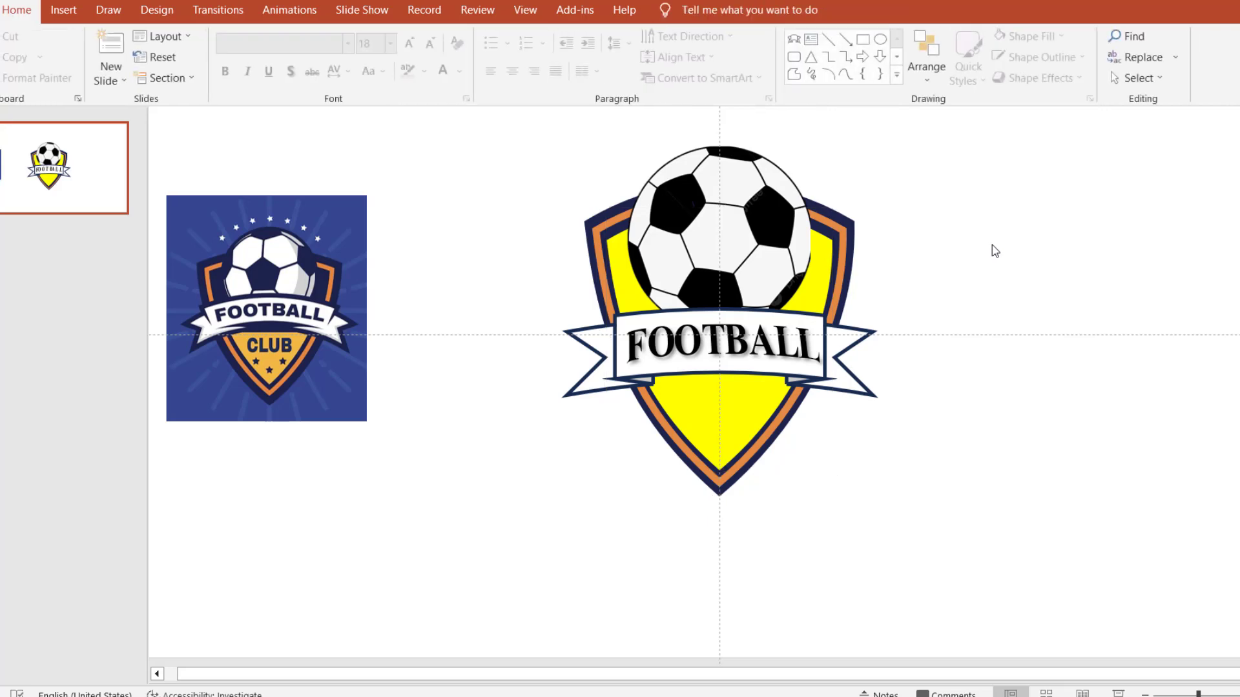
pyautogui.click(814, 284)
pyautogui.click(820, 284)
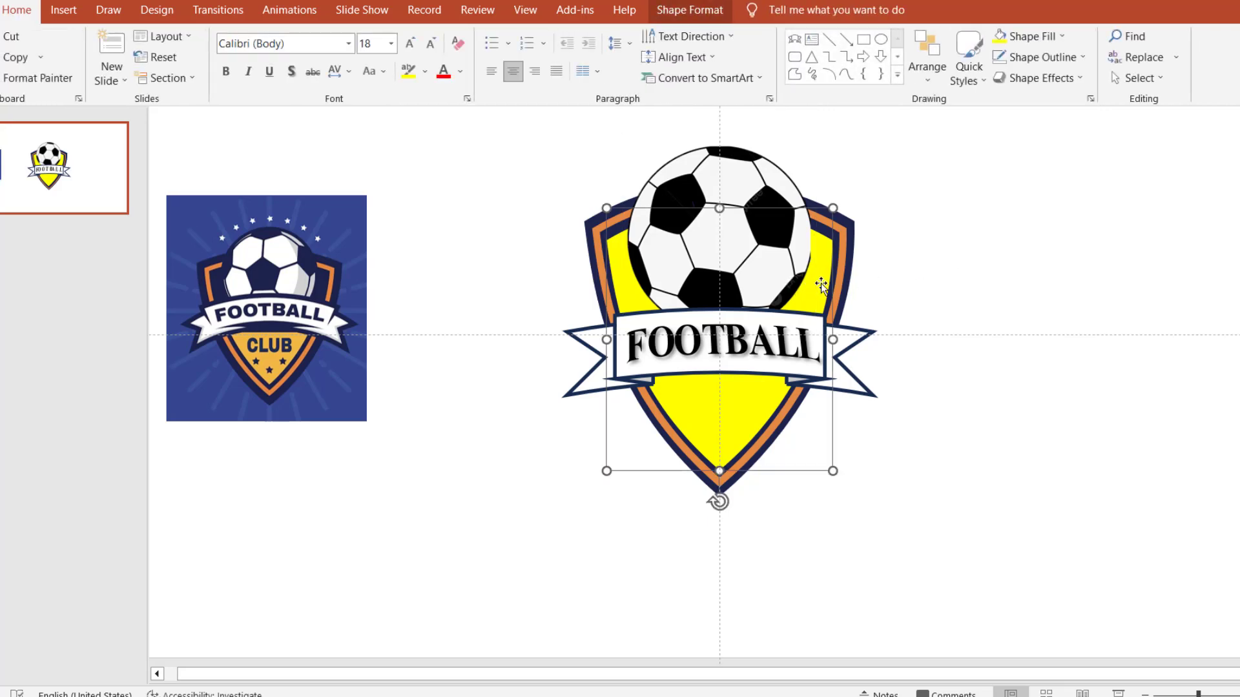
pyautogui.click(968, 235)
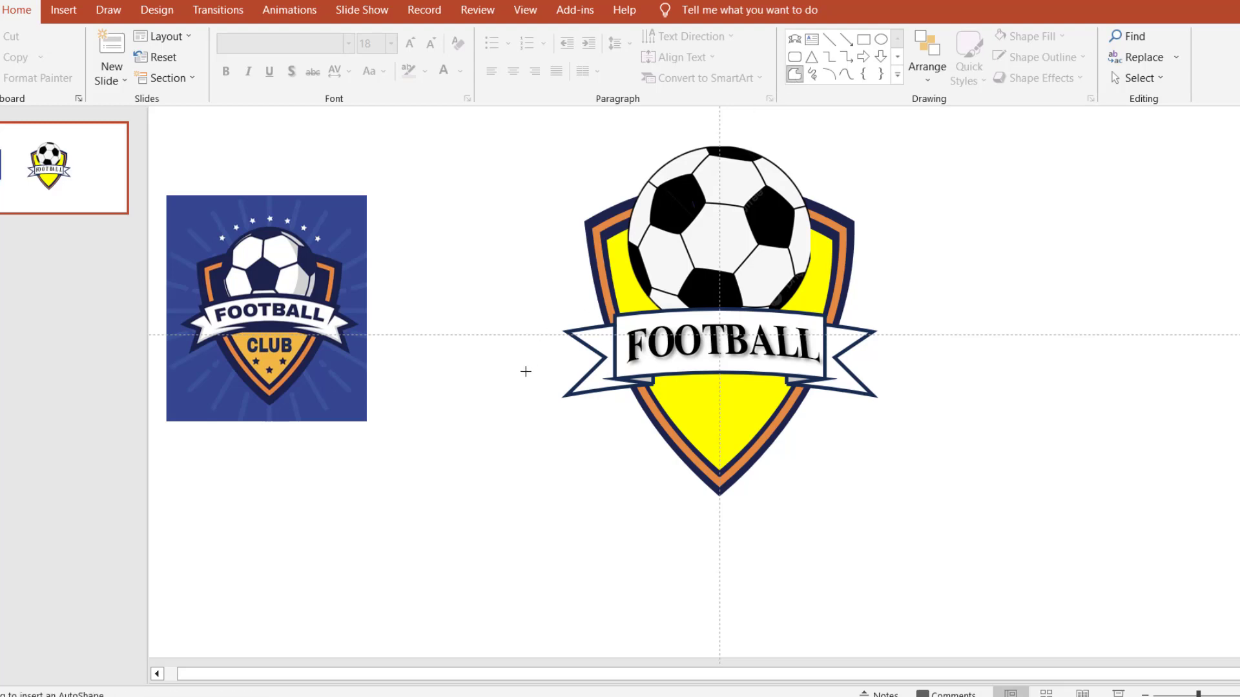
pyautogui.click(525, 372)
pyautogui.moveTo(813, 342); pyautogui.dragTo(621, 498)
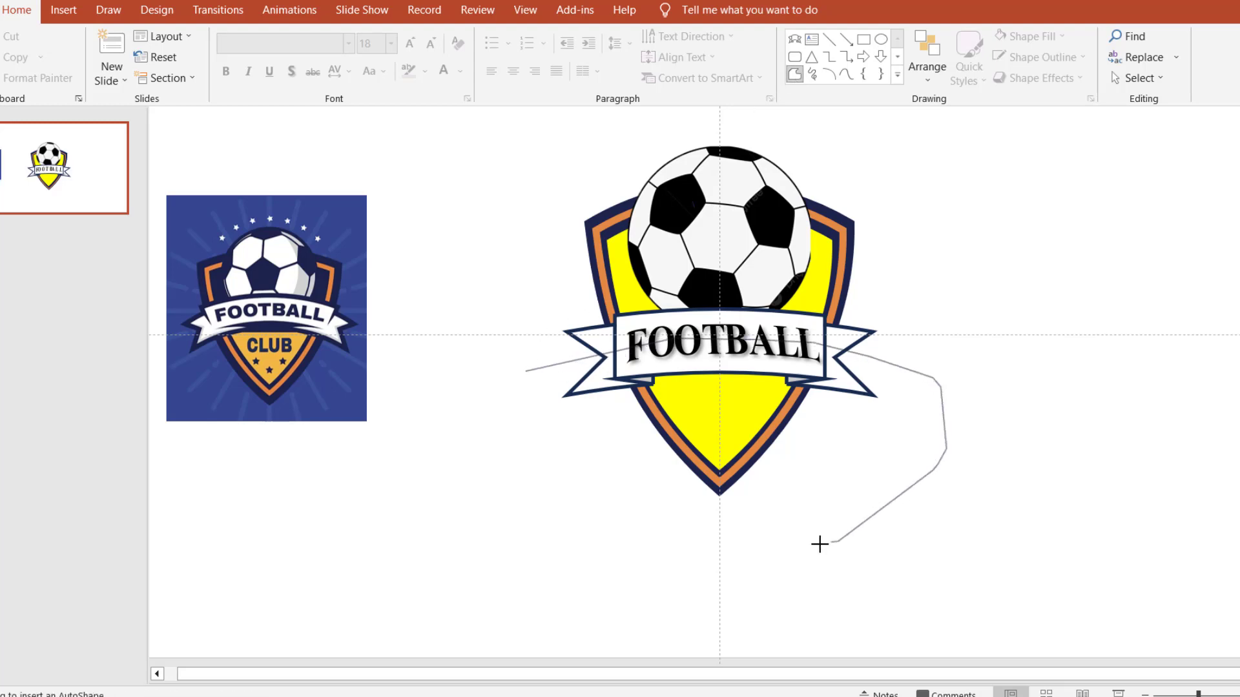
pyautogui.moveTo(621, 498); pyautogui.dragTo(527, 369)
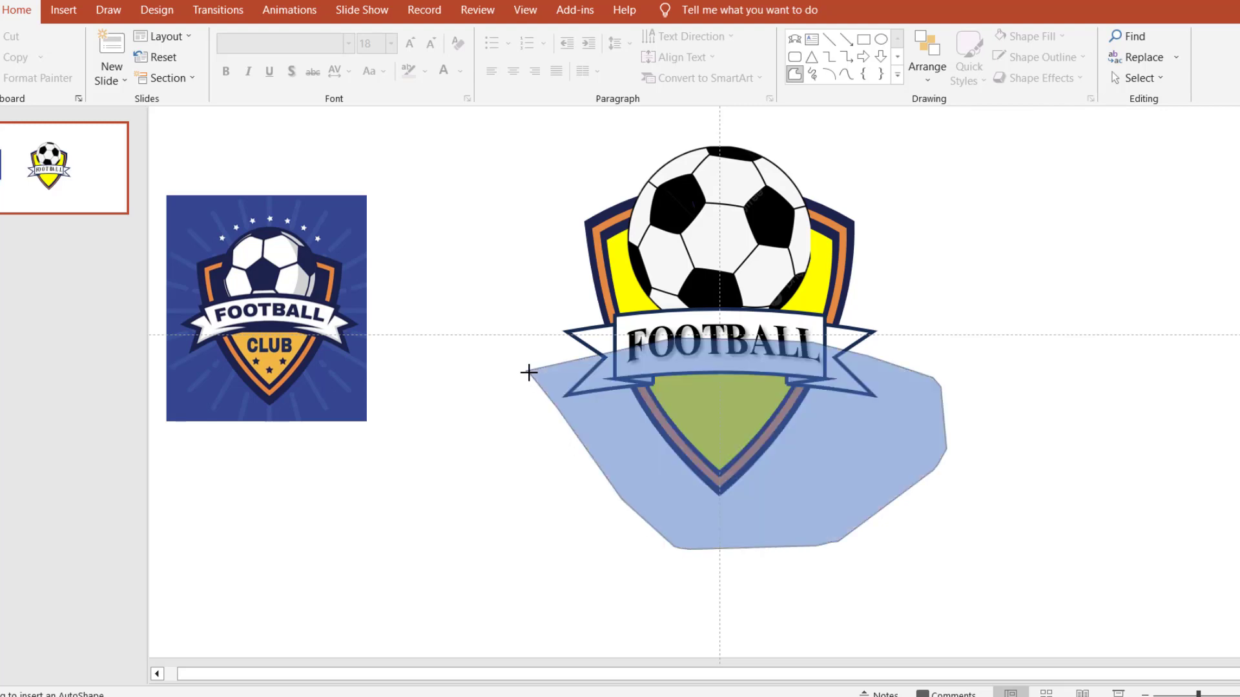
# - Combine the freeform with the yellow shield, then delete and restore the combined shape
pyautogui.keyDown('shift'); pyautogui.click(815, 284); pyautogui.keyUp('shift')
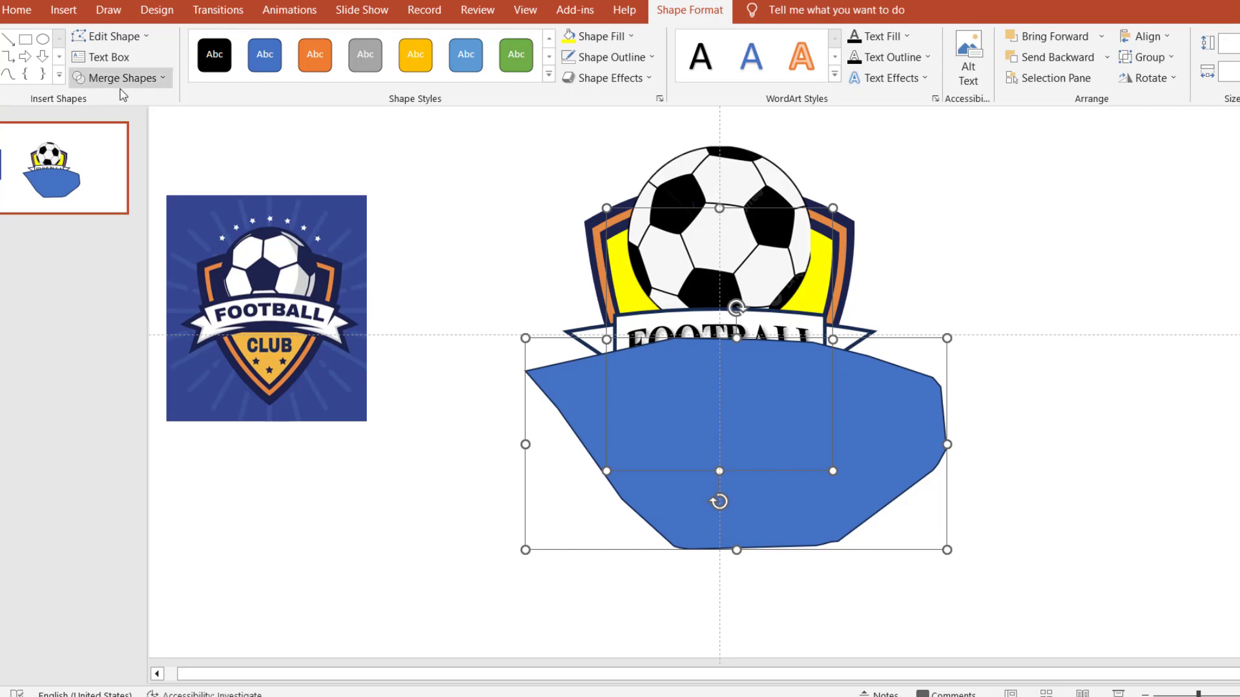
pyautogui.click(120, 78)
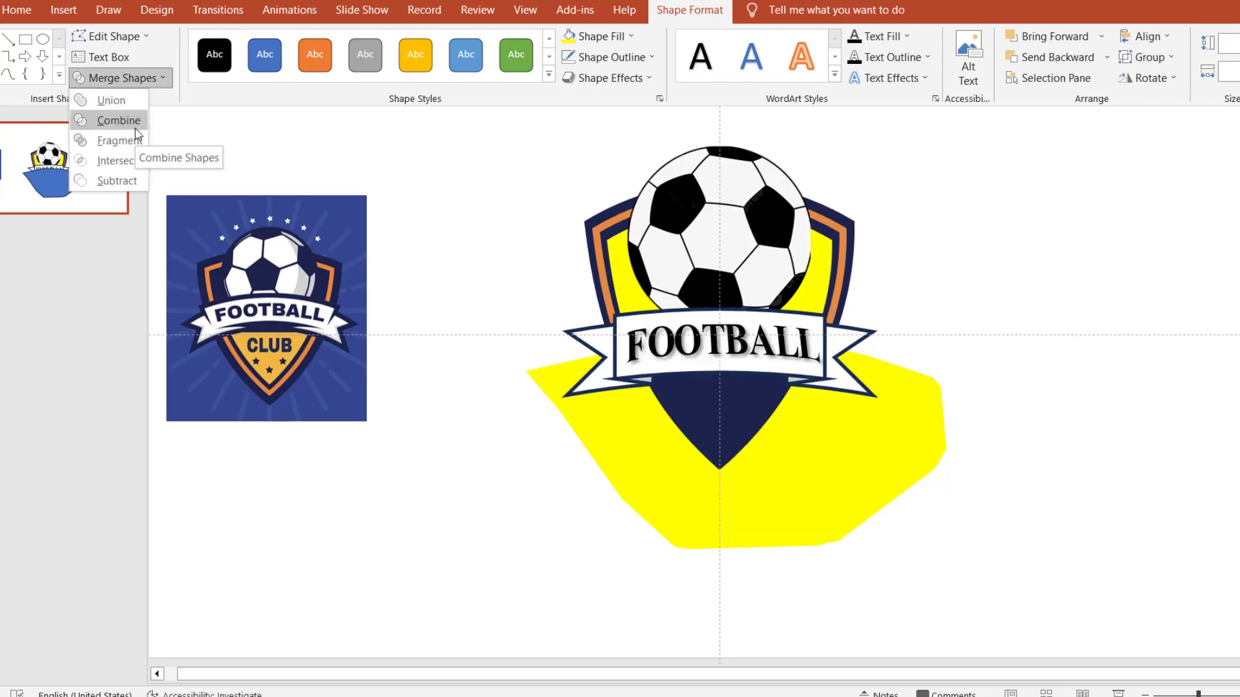
pyautogui.click(134, 126)
pyautogui.click(204, 200)
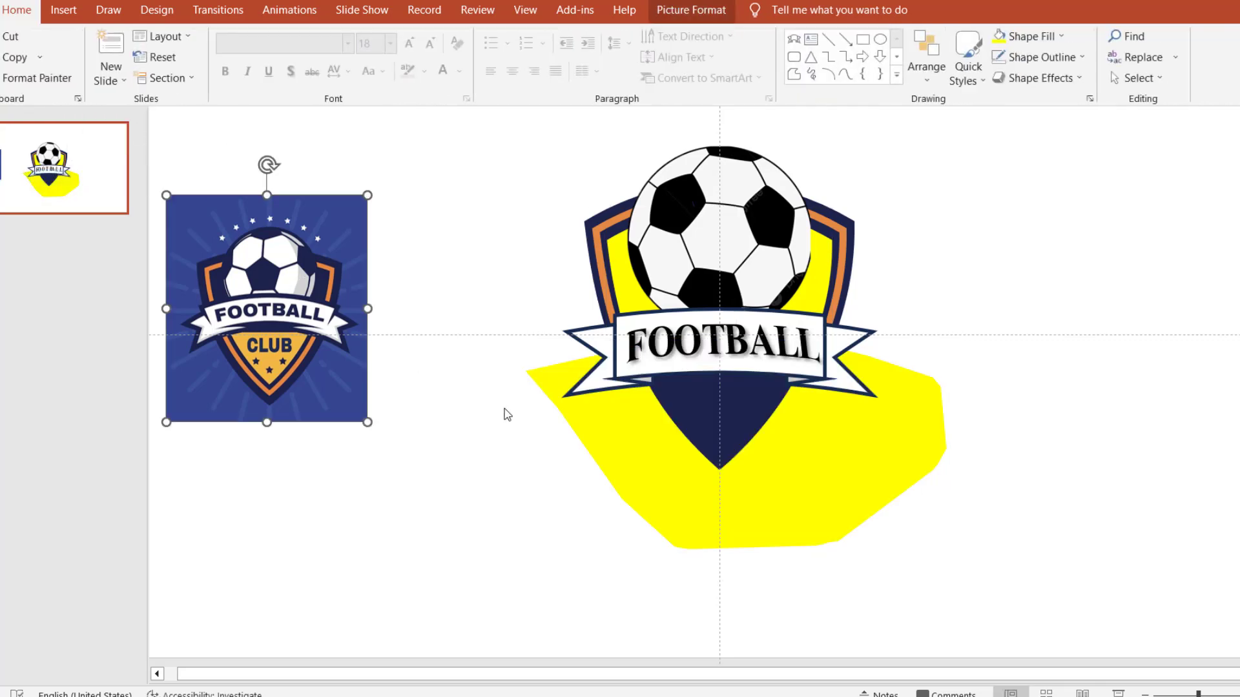
pyautogui.click(553, 421)
pyautogui.click(583, 416)
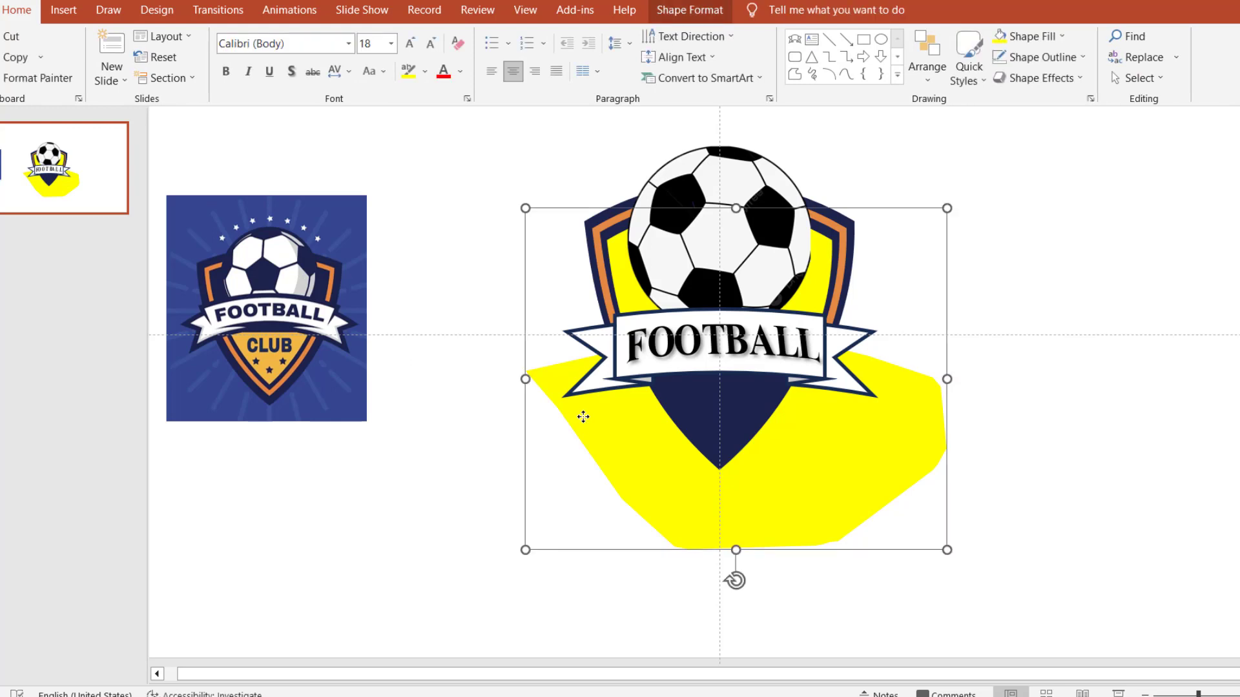
pyautogui.press('Delete')
pyautogui.hotkey('ctrl', 'z')
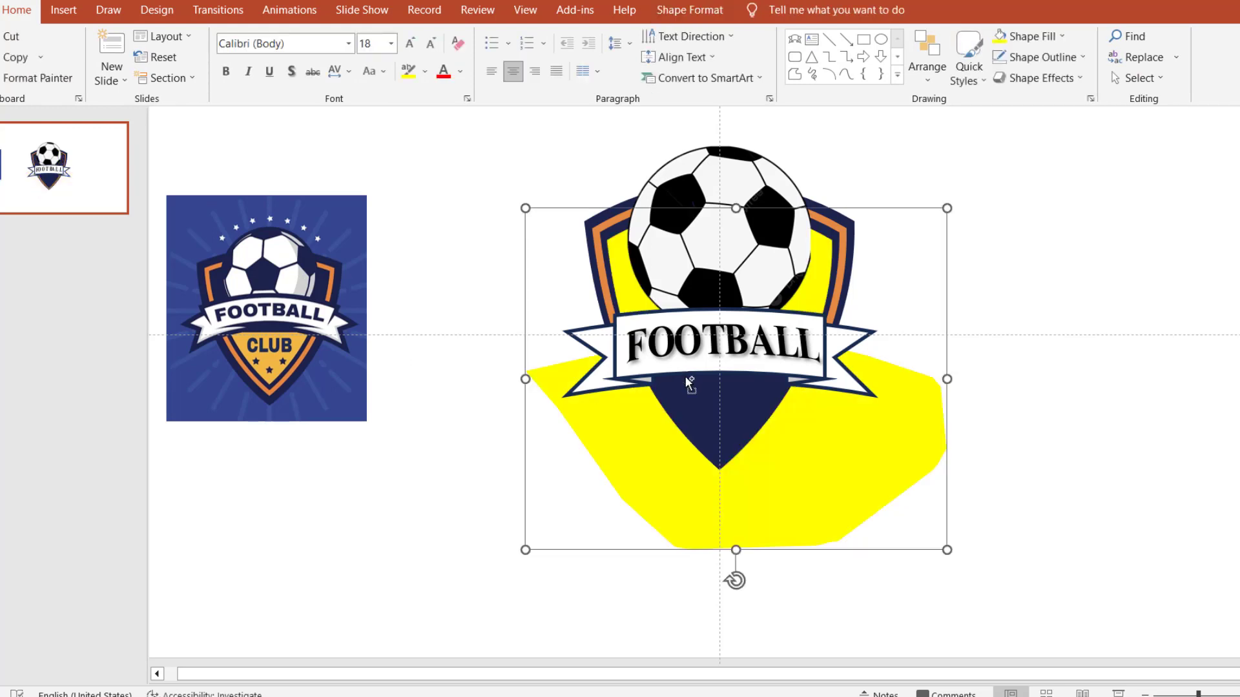
# - Intersect the yellow shape with the inner shield, keeping only their overlap
pyautogui.keyDown('shift'); pyautogui.click(693, 394); pyautogui.keyUp('shift')
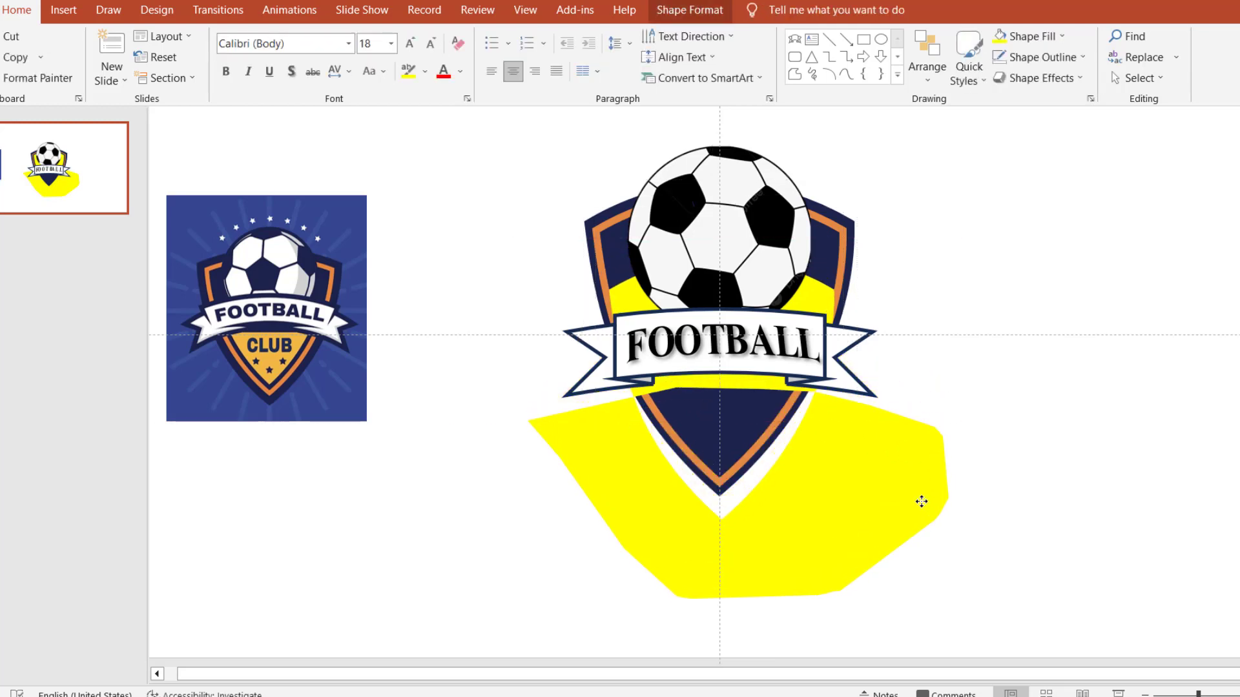
pyautogui.moveTo(934, 459); pyautogui.dragTo(974, 521)
pyautogui.hotkey('ctrl', 'z')
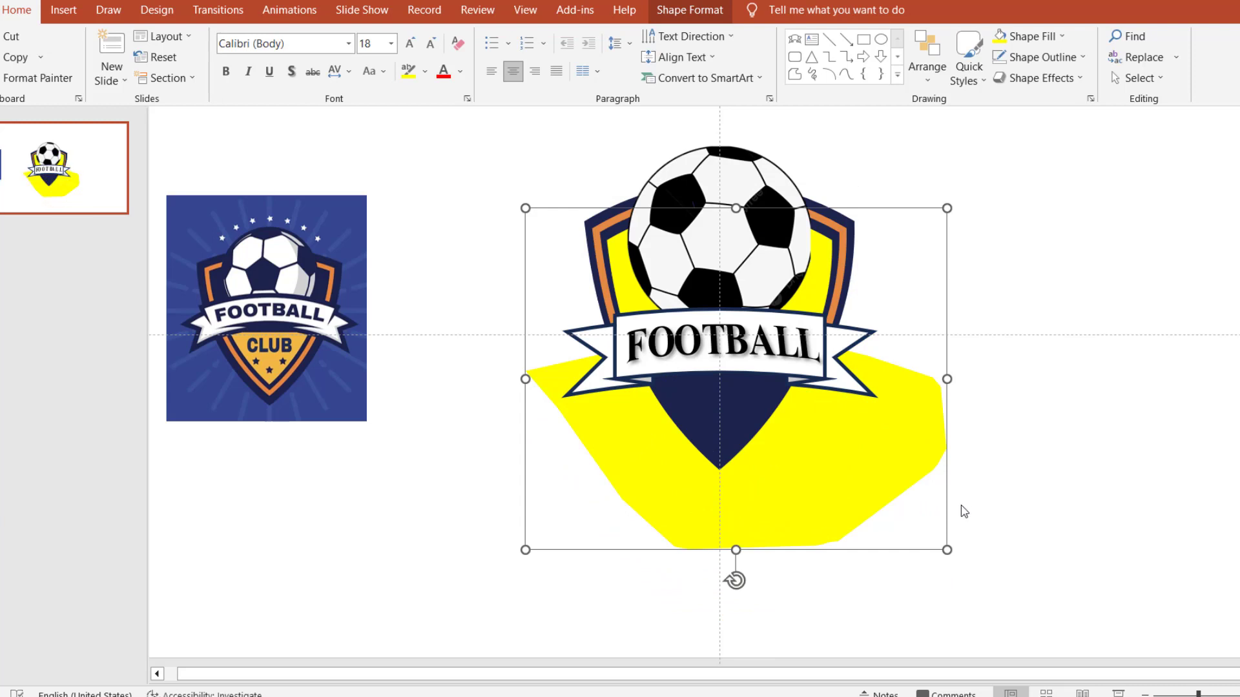
pyautogui.hotkey('ctrl', 'z')
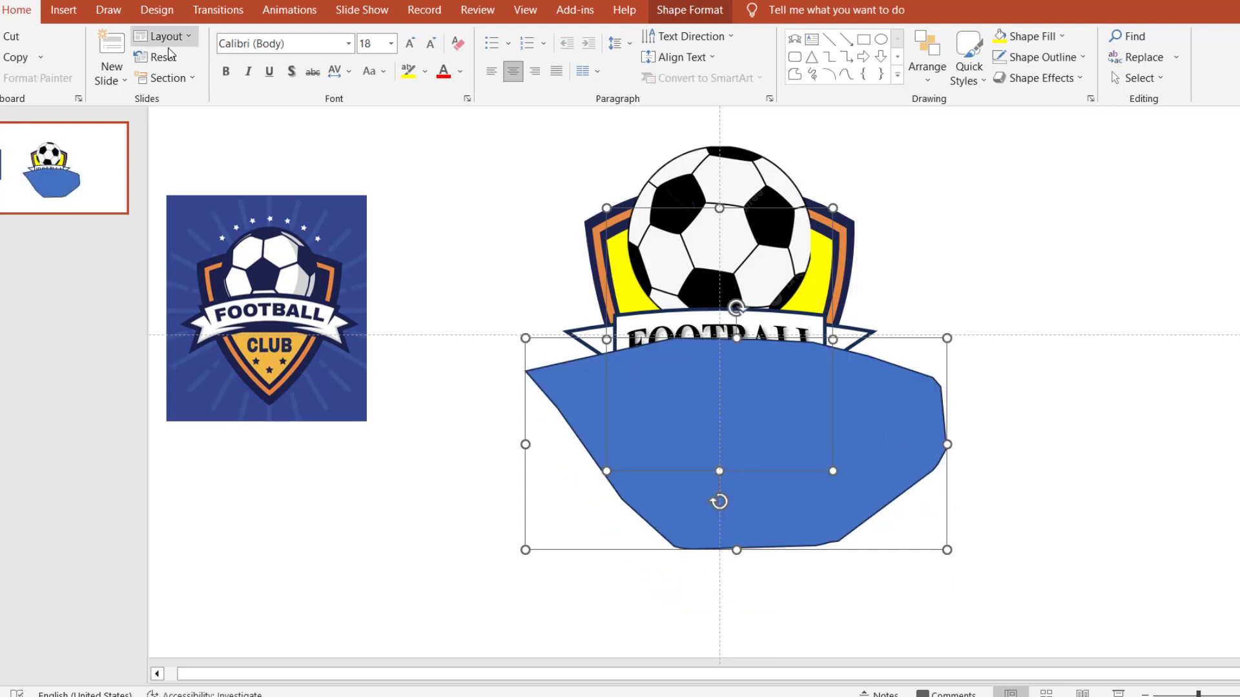
pyautogui.click(689, 10)
pyautogui.click(158, 79)
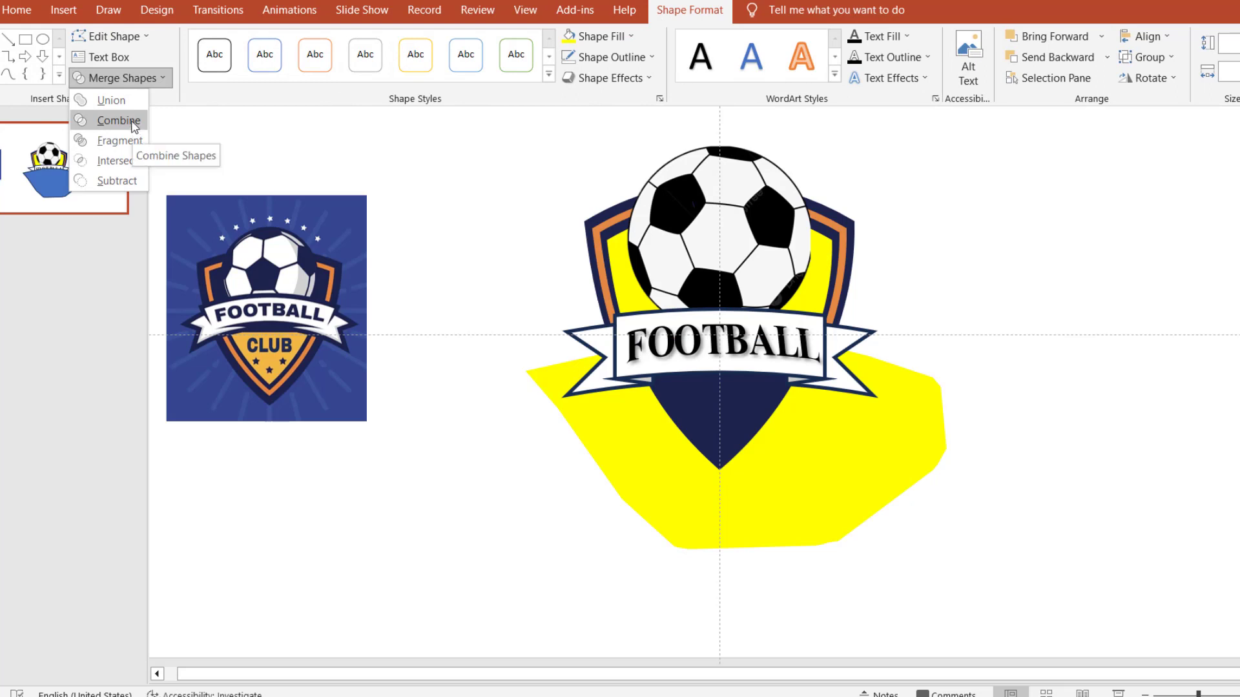
pyautogui.click(140, 166)
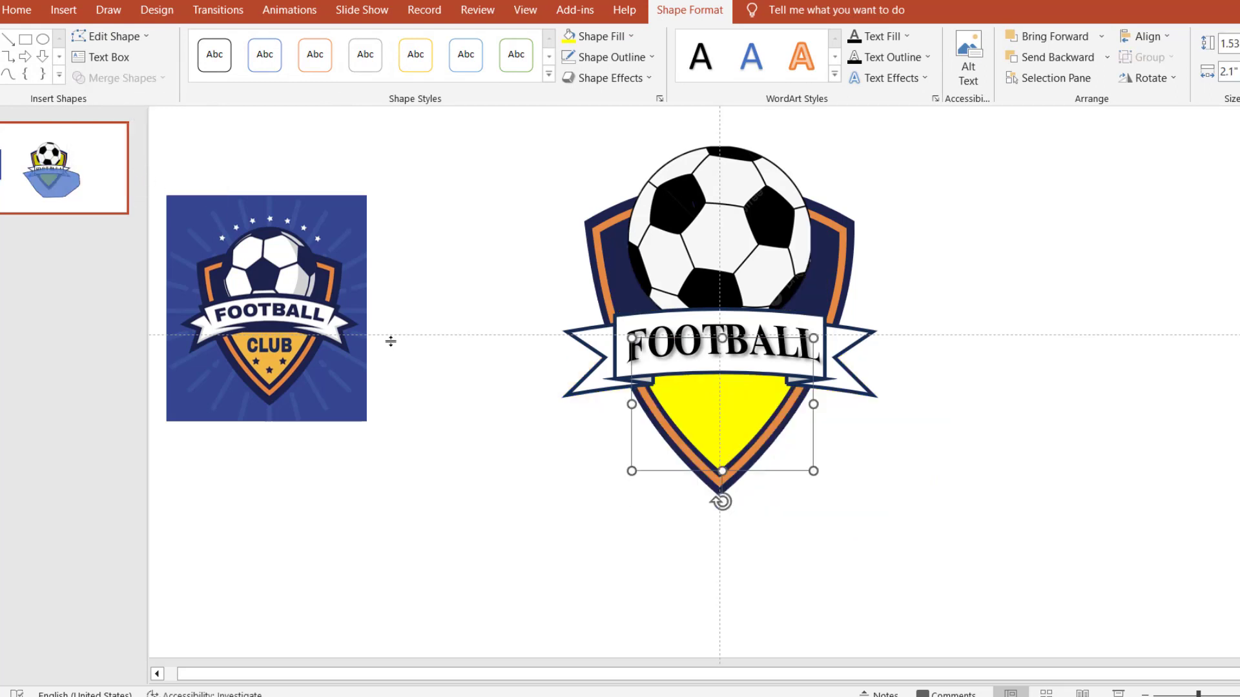
# - Fill the trimmed lower shield panel with gold
pyautogui.click(450, 400)
pyautogui.click(695, 407)
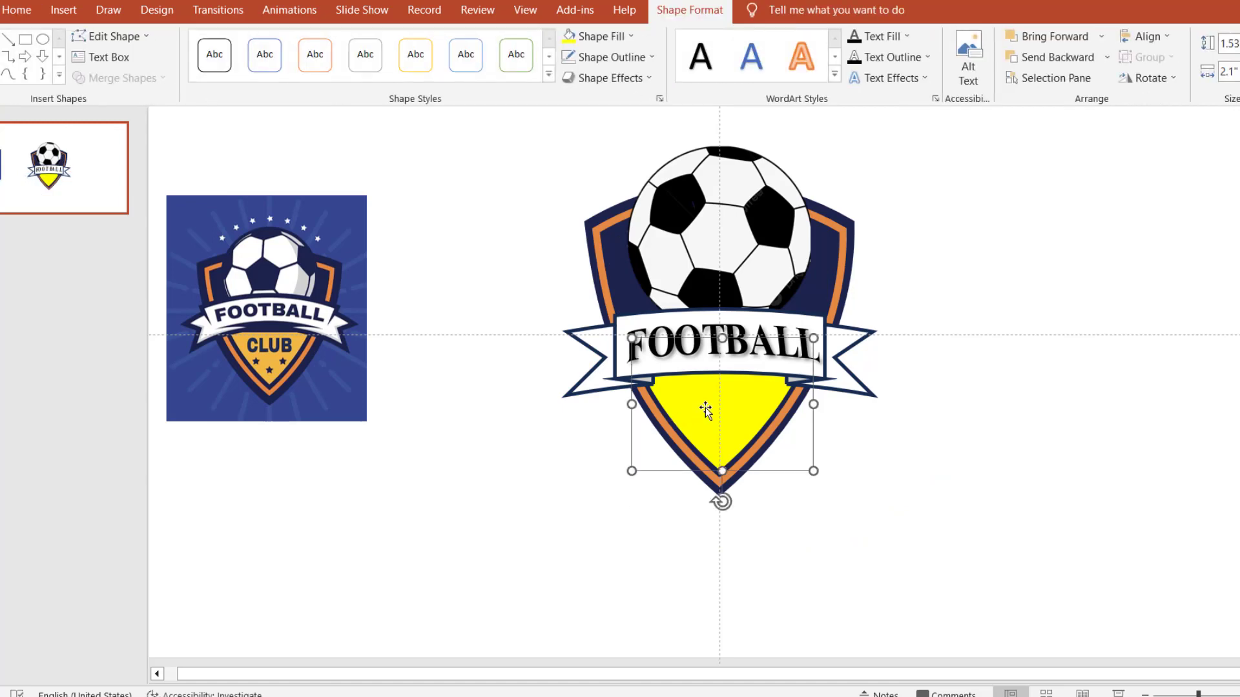
pyautogui.click(630, 36)
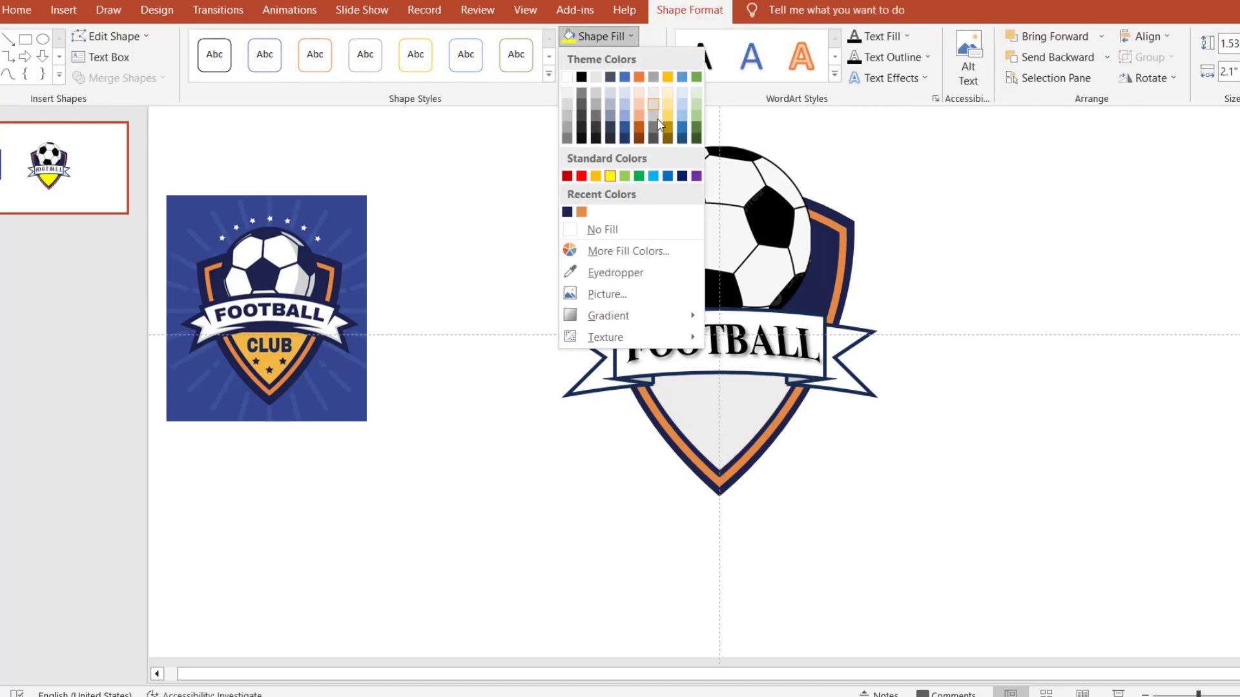
pyautogui.click(596, 175)
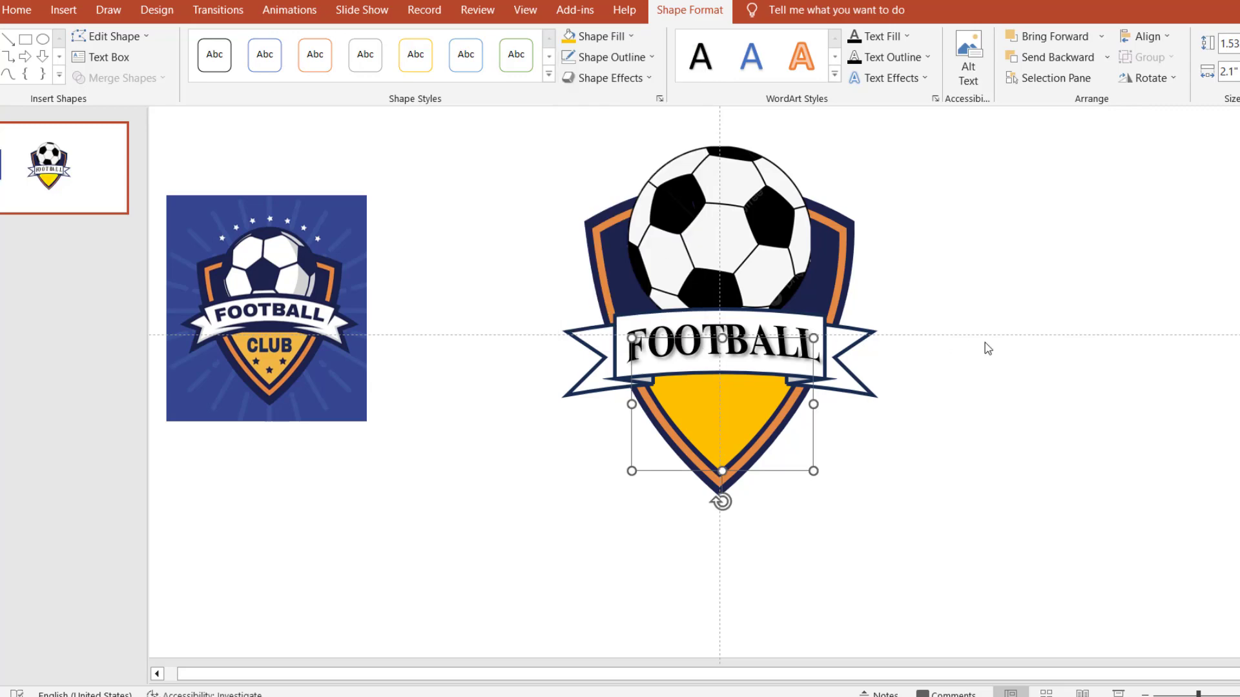
pyautogui.click(982, 346)
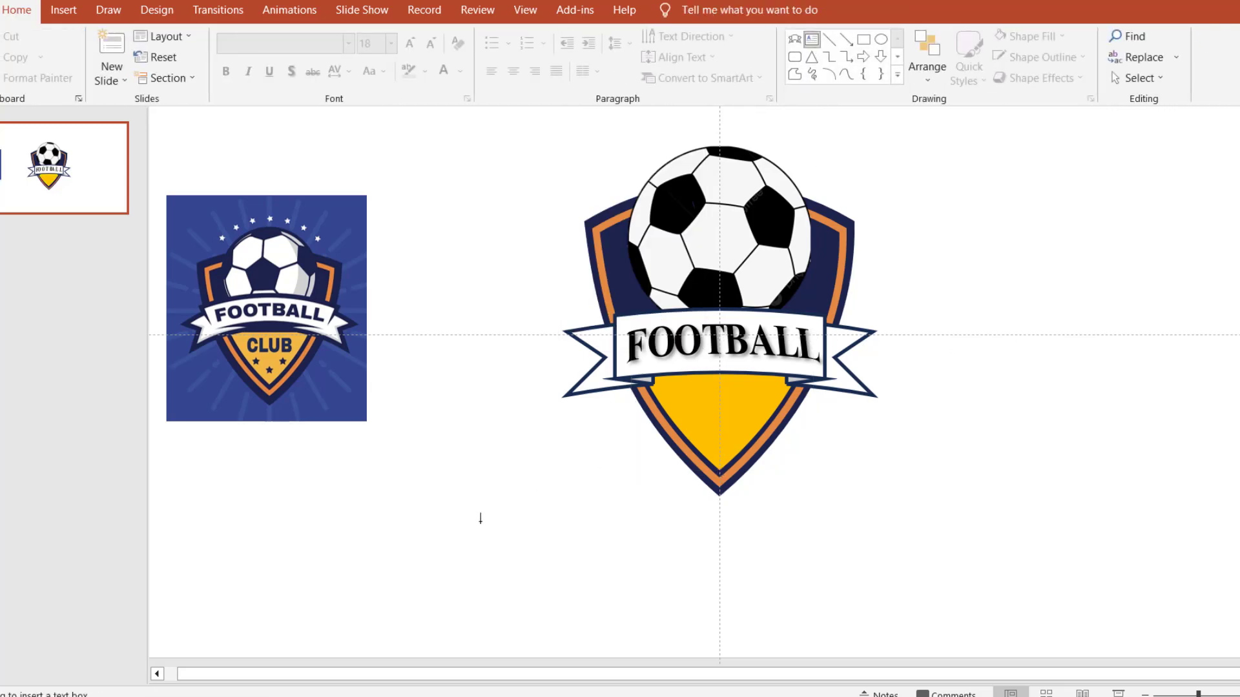
# - Add a text box reading CLUB and make it bold with a shadow
pyautogui.click(480, 518)
pyautogui.write('c')
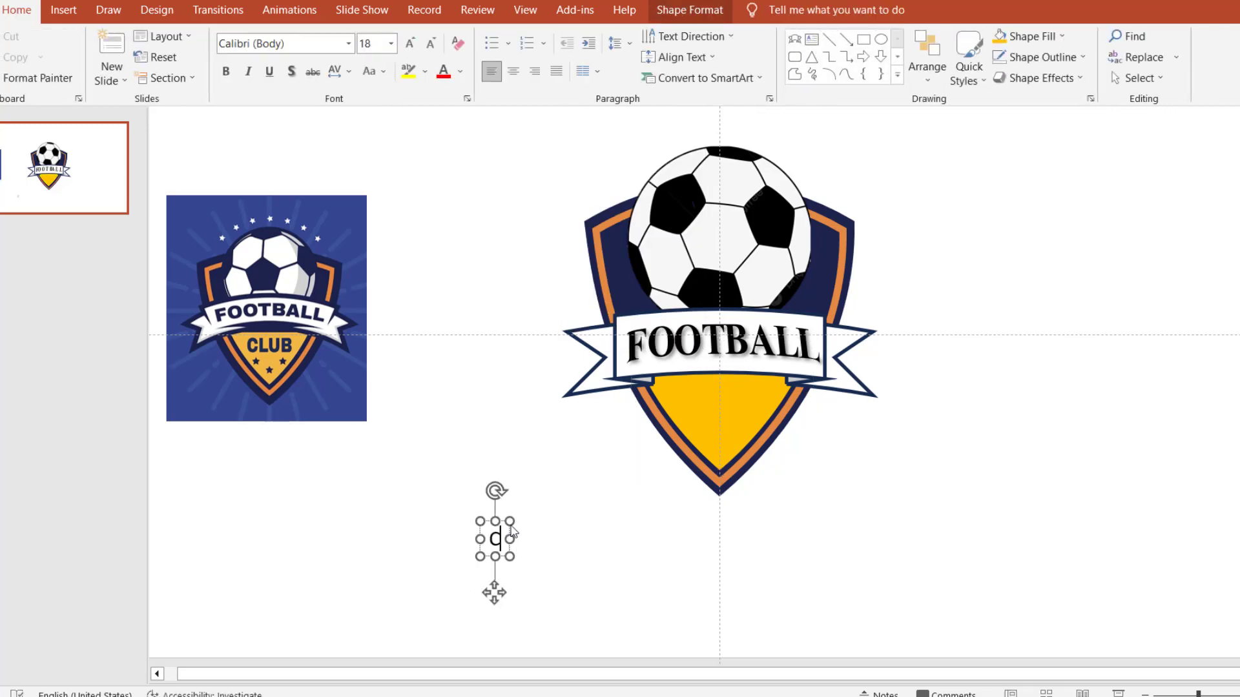
pyautogui.write('LUB')
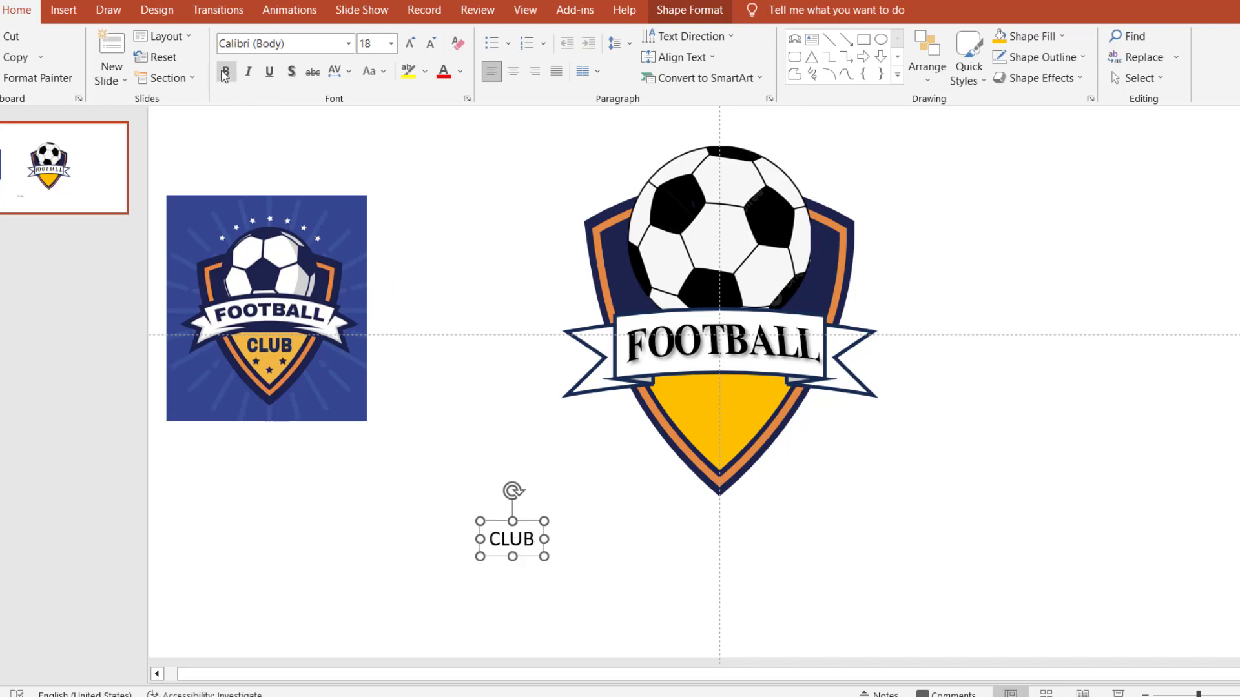
pyautogui.click(226, 71)
pyautogui.click(292, 71)
# - Enlarge CLUB to 36 pt and centre it on the gold panel under FOOTBALL
pyautogui.click(409, 43)
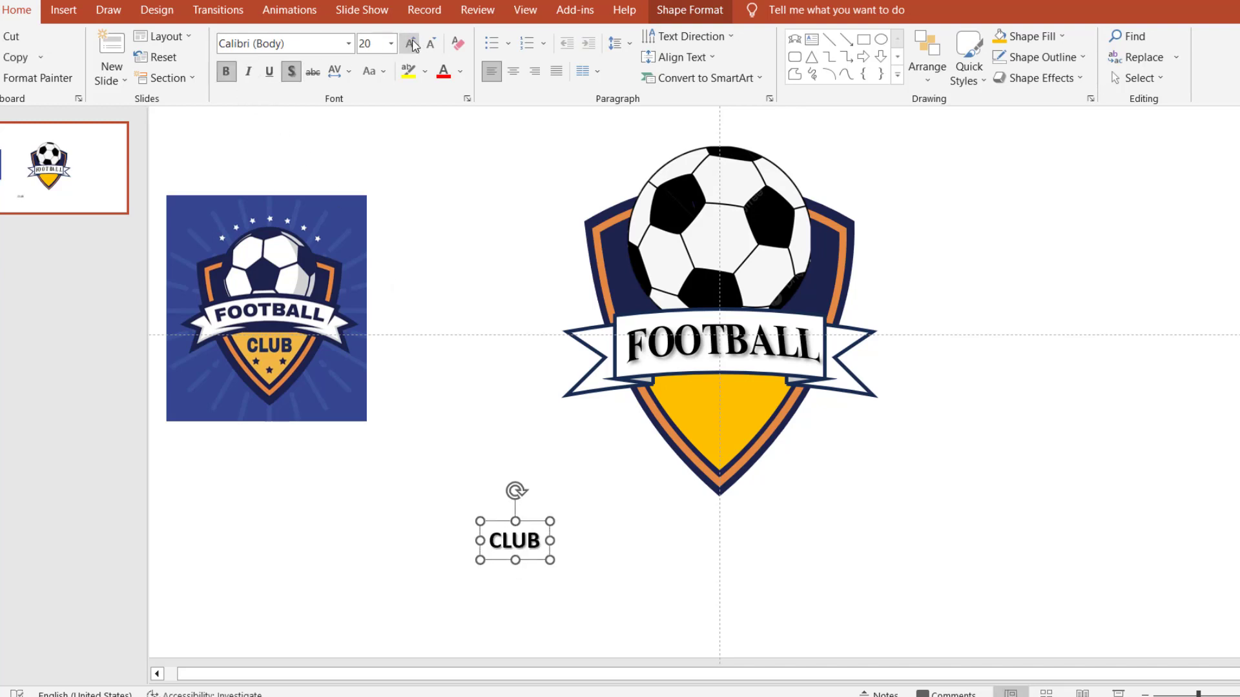
pyautogui.click(409, 44)
pyautogui.click(410, 43)
pyautogui.click(409, 43)
pyautogui.moveTo(555, 585); pyautogui.dragTo(744, 428)
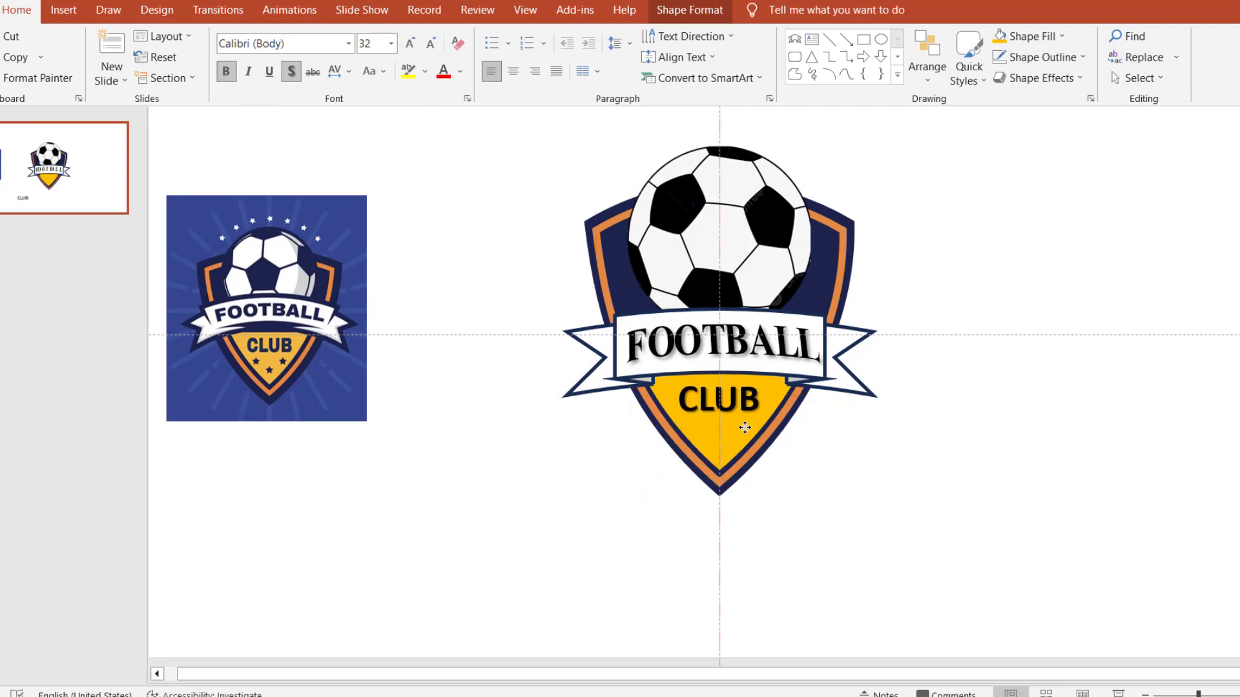
pyautogui.click(410, 45)
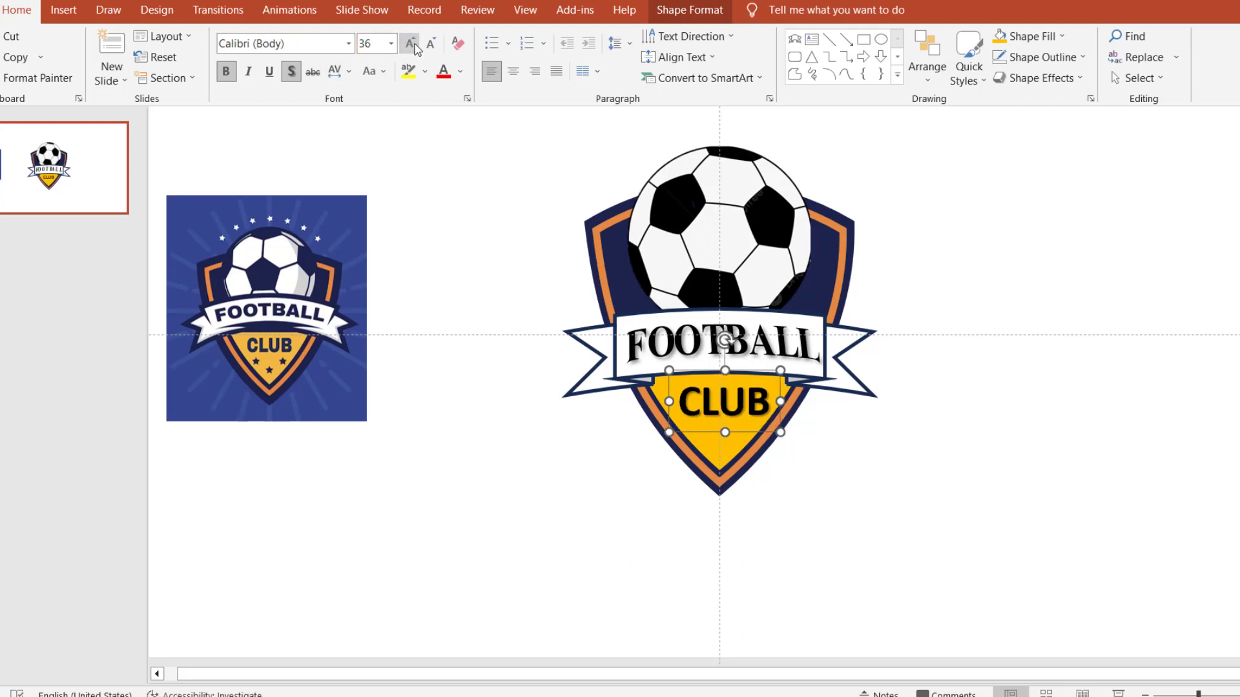
pyautogui.moveTo(737, 437); pyautogui.dragTo(731, 431)
pyautogui.click(731, 431)
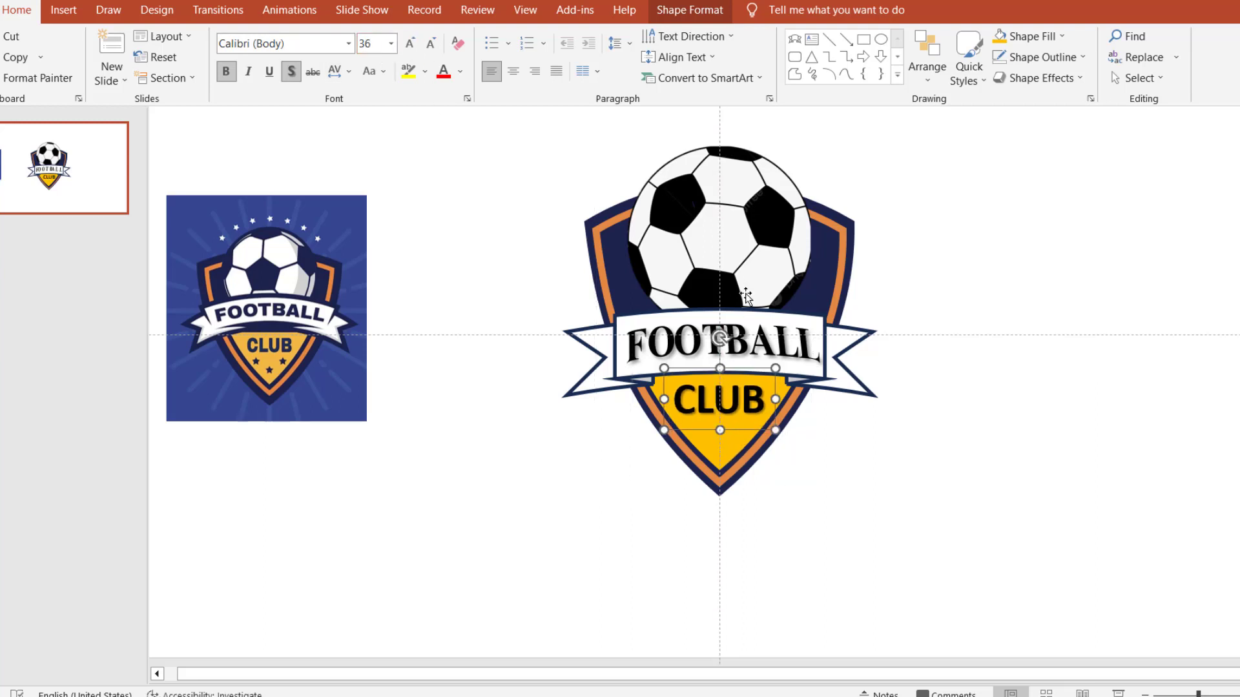
pyautogui.click(483, 317)
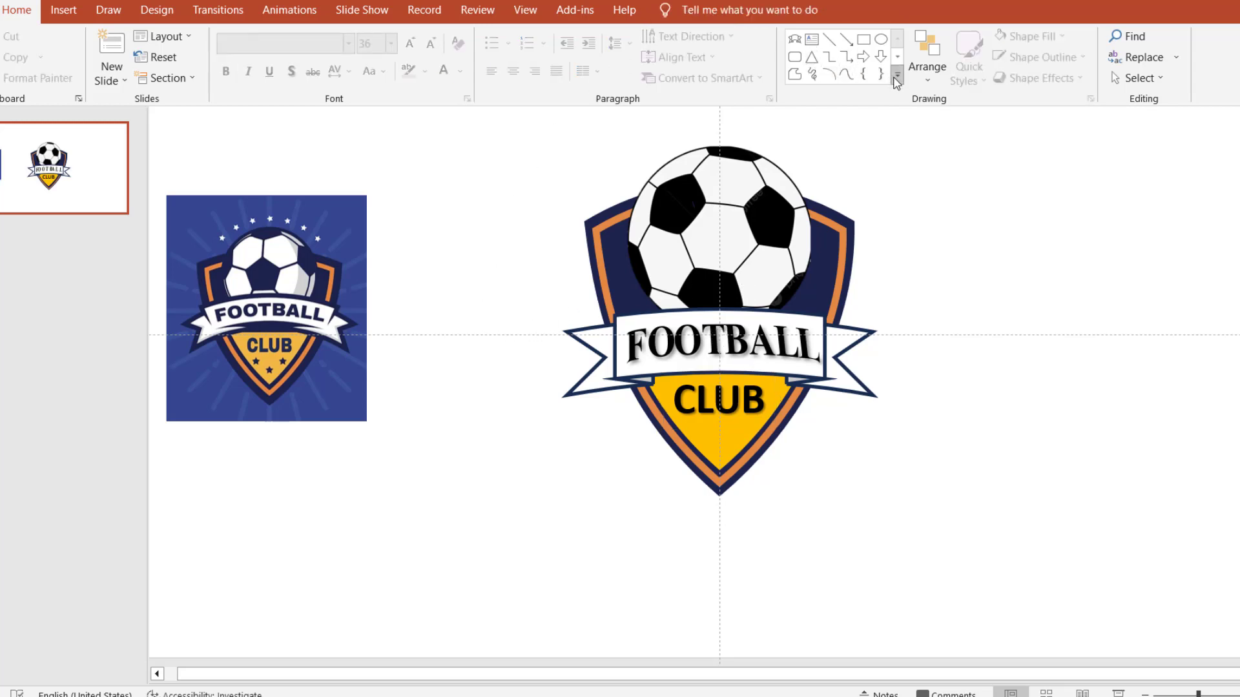
# - Draw a small 5-point star and place it below CLUB on the gold panel
pyautogui.click(897, 75)
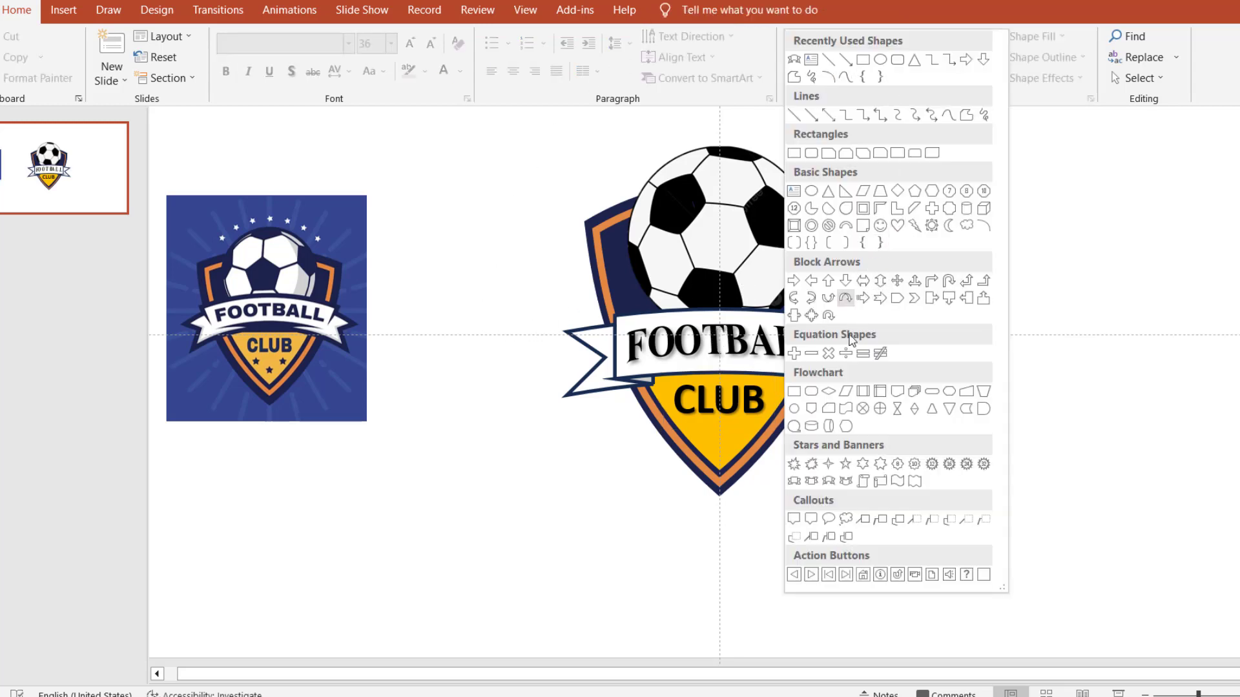
pyautogui.click(845, 463)
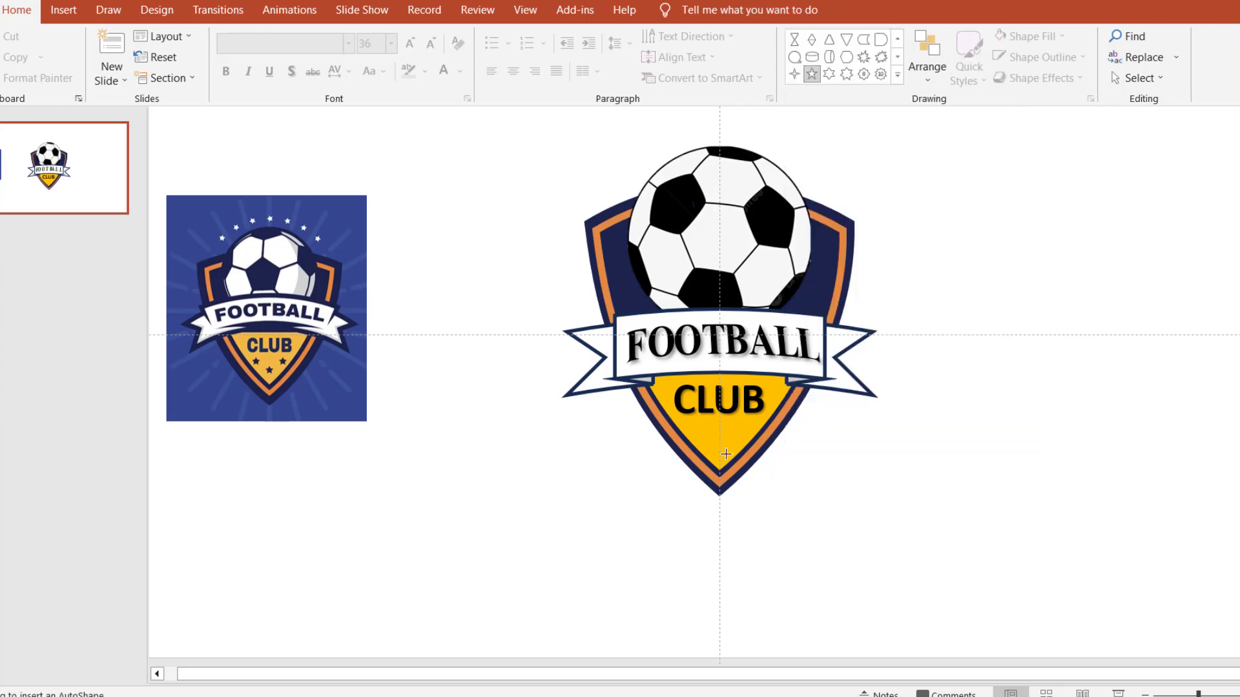
pyautogui.moveTo(599, 452); pyautogui.dragTo(621, 474)
pyautogui.keyDown('ctrl'); pyautogui.scroll(2, 624, 476); pyautogui.keyUp('ctrl')
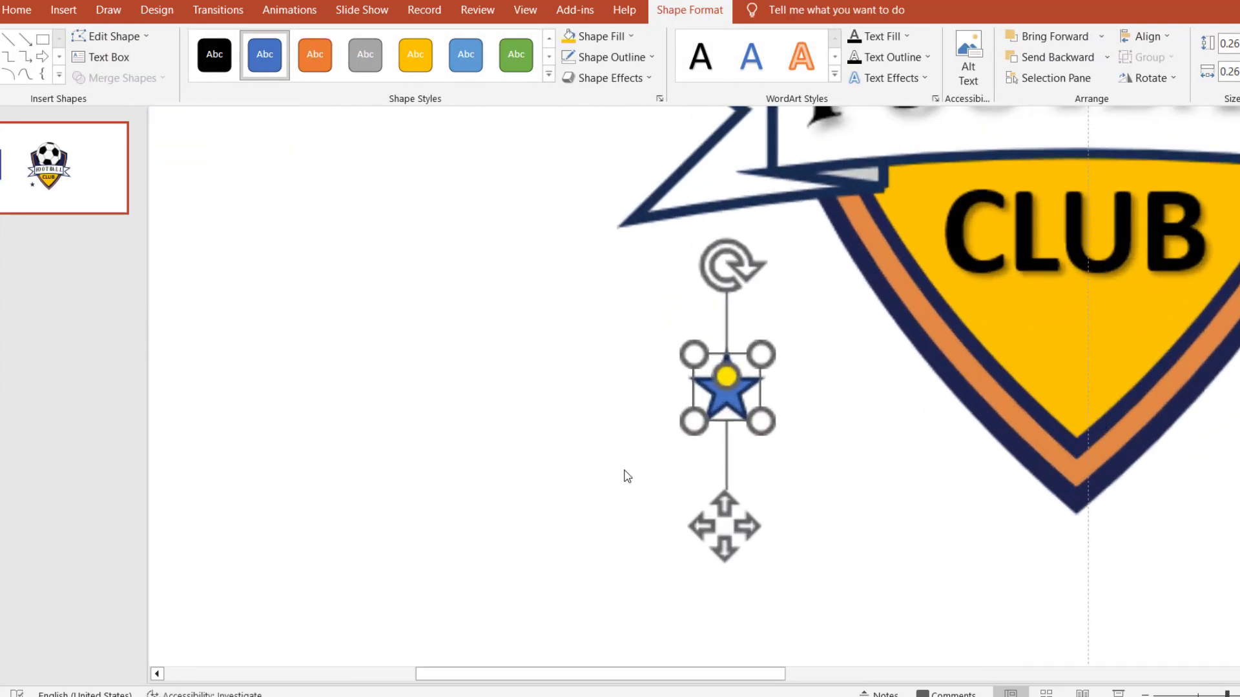
pyautogui.keyDown('ctrl'); pyautogui.scroll(2, 623, 476); pyautogui.keyUp('ctrl')
pyautogui.keyDown('ctrl'); pyautogui.scroll(-3, 641, 459); pyautogui.keyUp('ctrl')
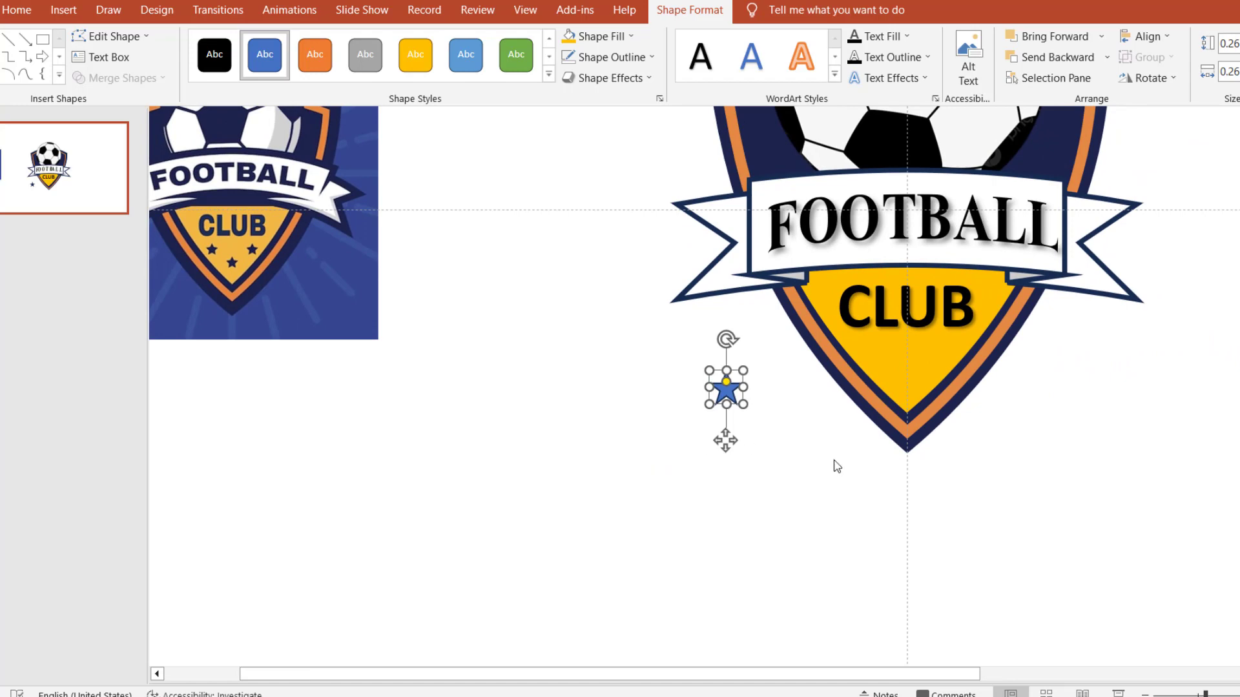
pyautogui.keyDown('ctrl'); pyautogui.scroll(3, 836, 466); pyautogui.keyUp('ctrl')
pyautogui.moveTo(764, 390)
pyautogui.mouseDown()
pyautogui.moveTo(1023, 339)
pyautogui.moveTo(1128, 367)
pyautogui.mouseUp()
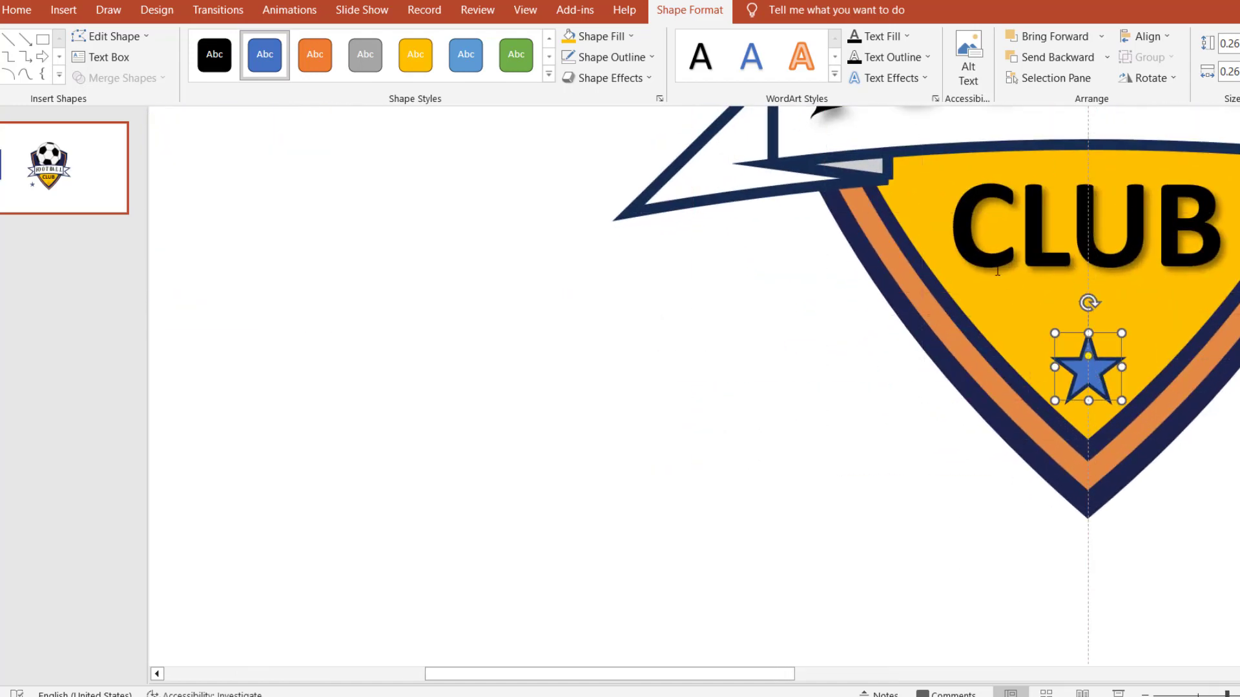
# - Give the star a dark navy fill and no outline
pyautogui.click(595, 36)
pyautogui.click(569, 208)
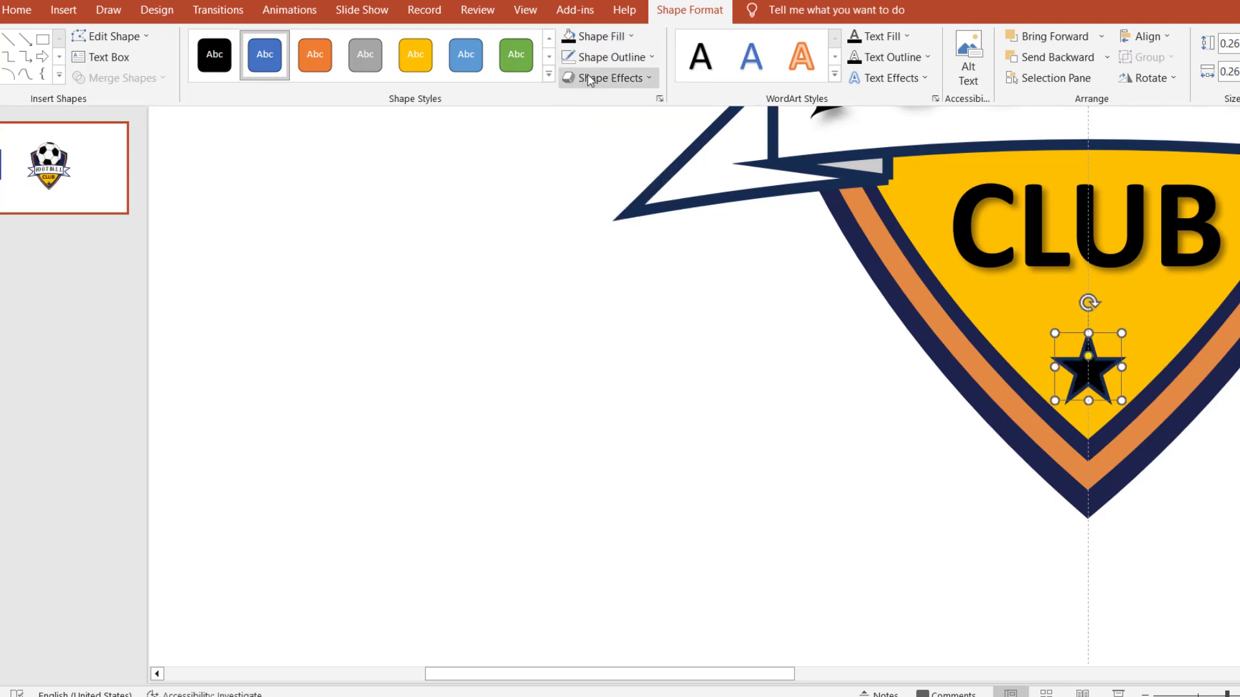
pyautogui.click(611, 57)
pyautogui.click(604, 251)
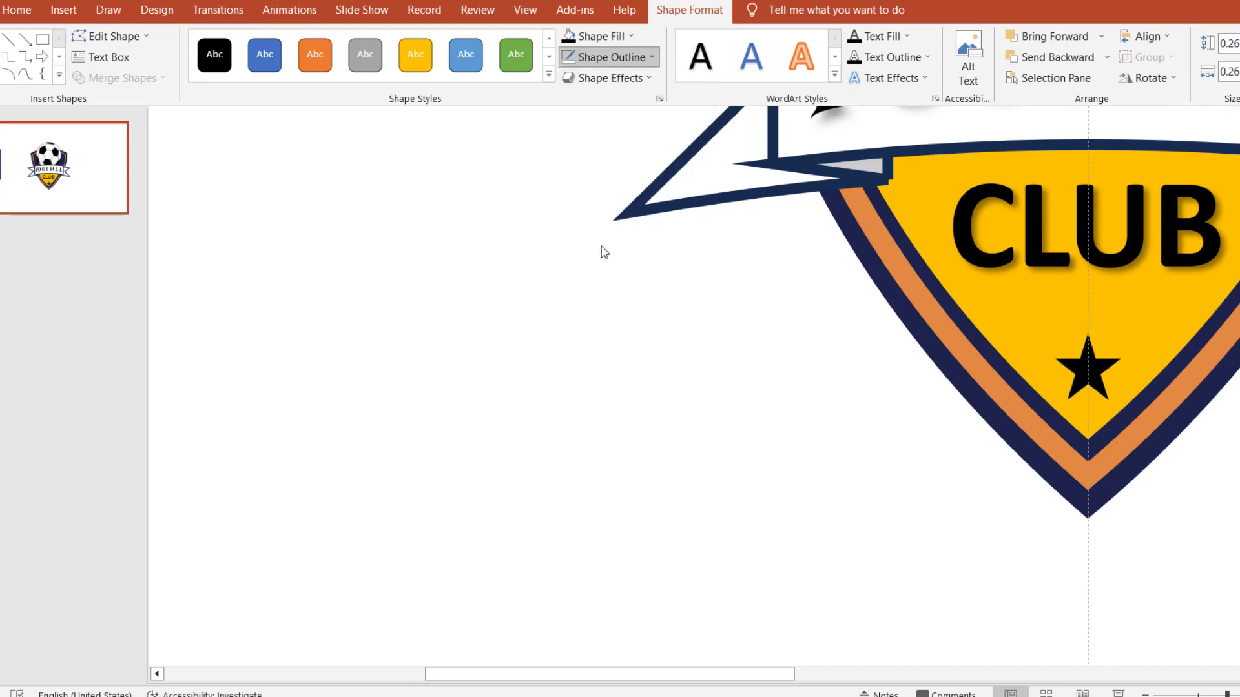
# - Duplicate the star, shrink the copy and position it beside the first star
pyautogui.hotkey('ctrl', 'd')
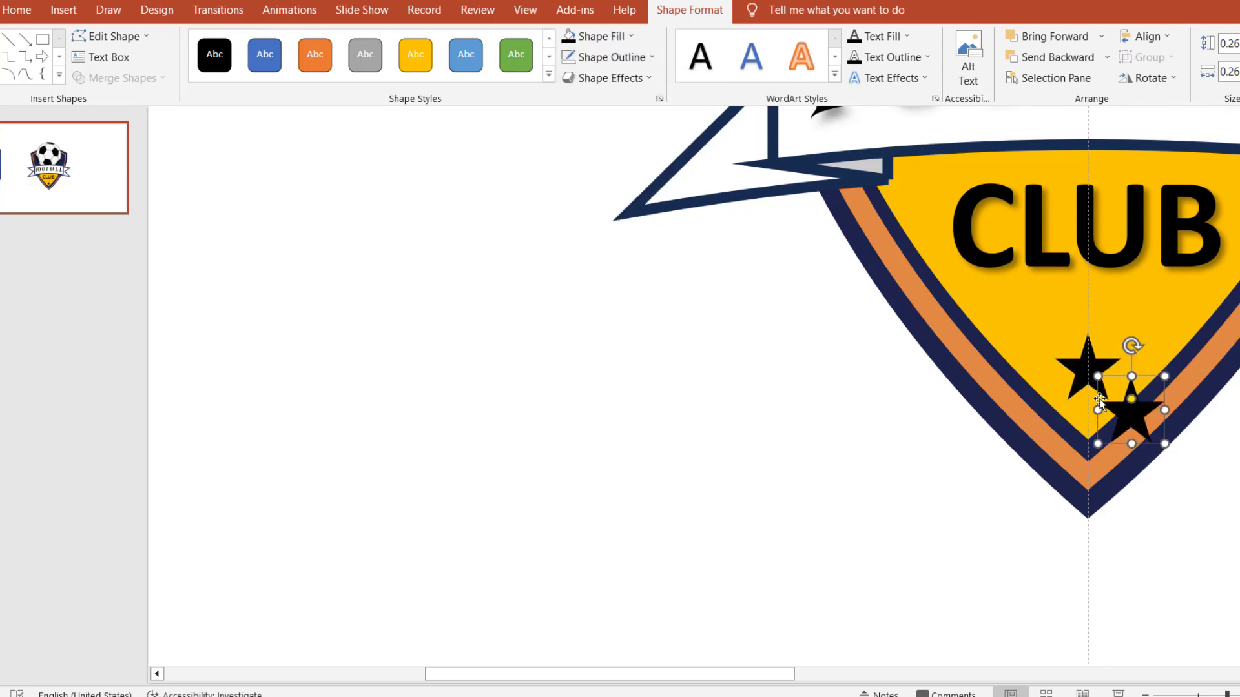
pyautogui.moveTo(1101, 396); pyautogui.dragTo(1003, 312)
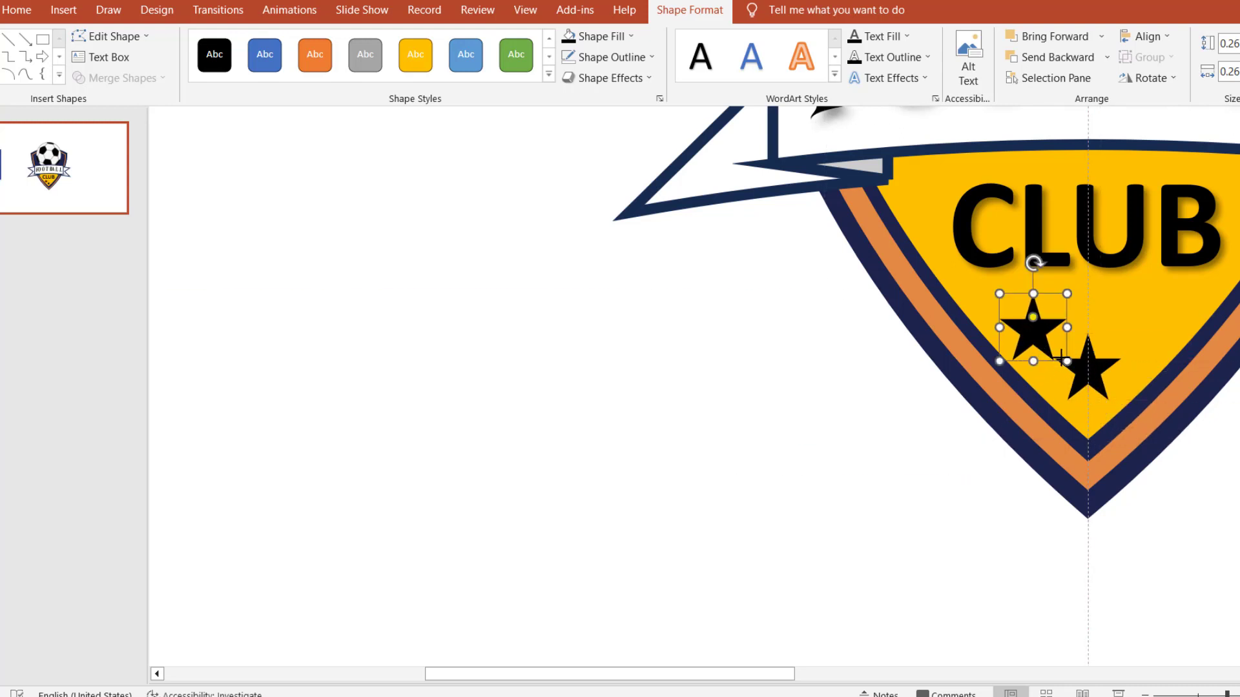
pyautogui.moveTo(1061, 357)
pyautogui.mouseDown()
pyautogui.moveTo(1016, 321)
pyautogui.moveTo(1118, 311)
pyautogui.moveTo(1170, 329)
pyautogui.mouseUp()
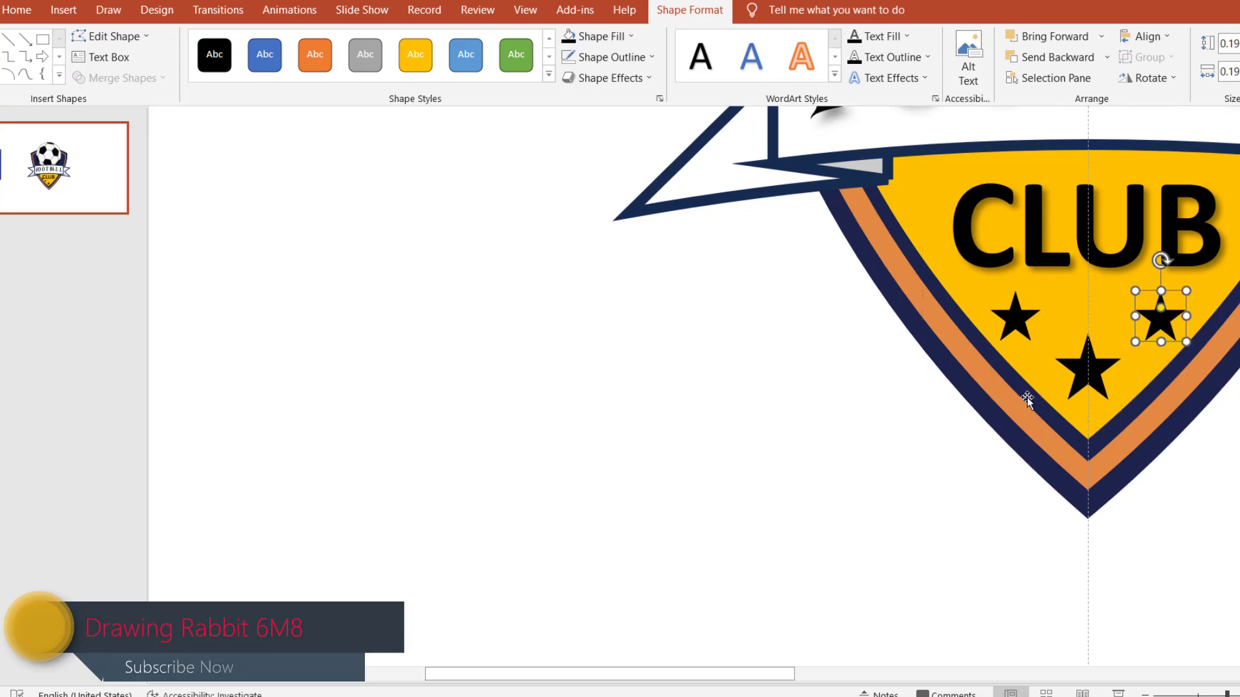
pyautogui.click(865, 443)
pyautogui.keyDown('ctrl'); pyautogui.scroll(-3, 868, 444); pyautogui.keyUp('ctrl')
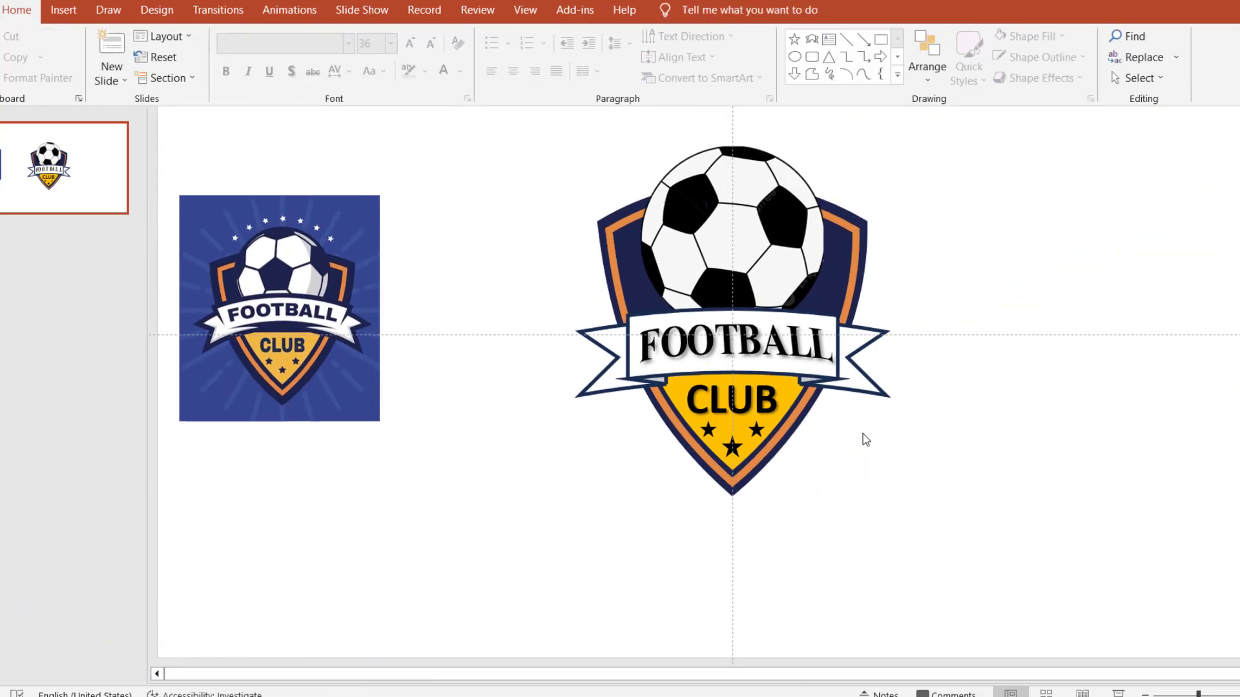
# - Move a small star to the ball's upper-left edge and tilt it to follow the curve
pyautogui.click(754, 430)
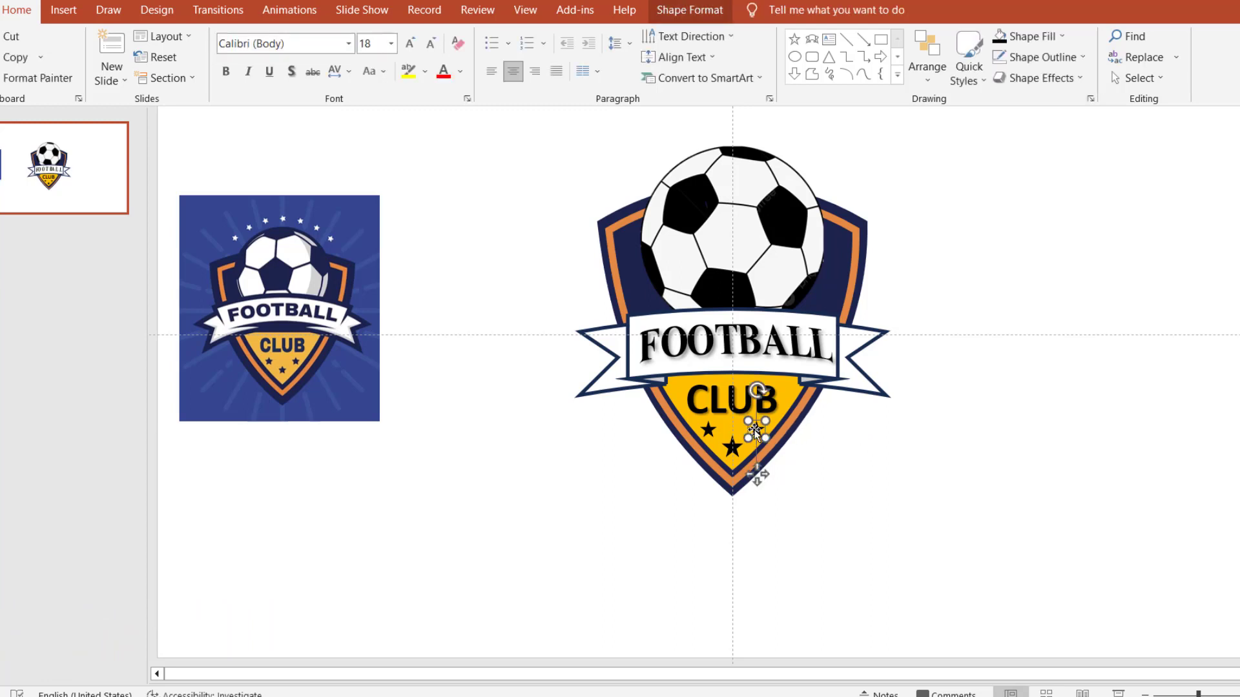
pyautogui.moveTo(754, 431)
pyautogui.mouseDown()
pyautogui.moveTo(773, 441)
pyautogui.moveTo(833, 264)
pyautogui.mouseUp()
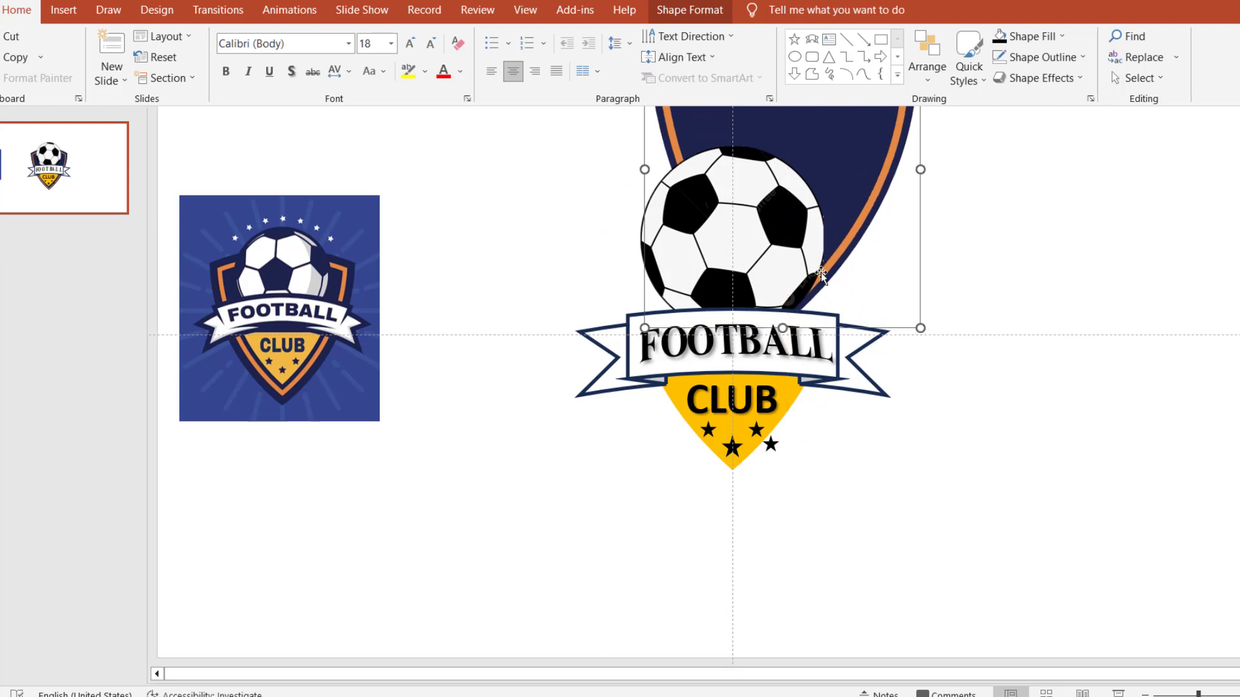
pyautogui.hotkey('ctrl', 'z')
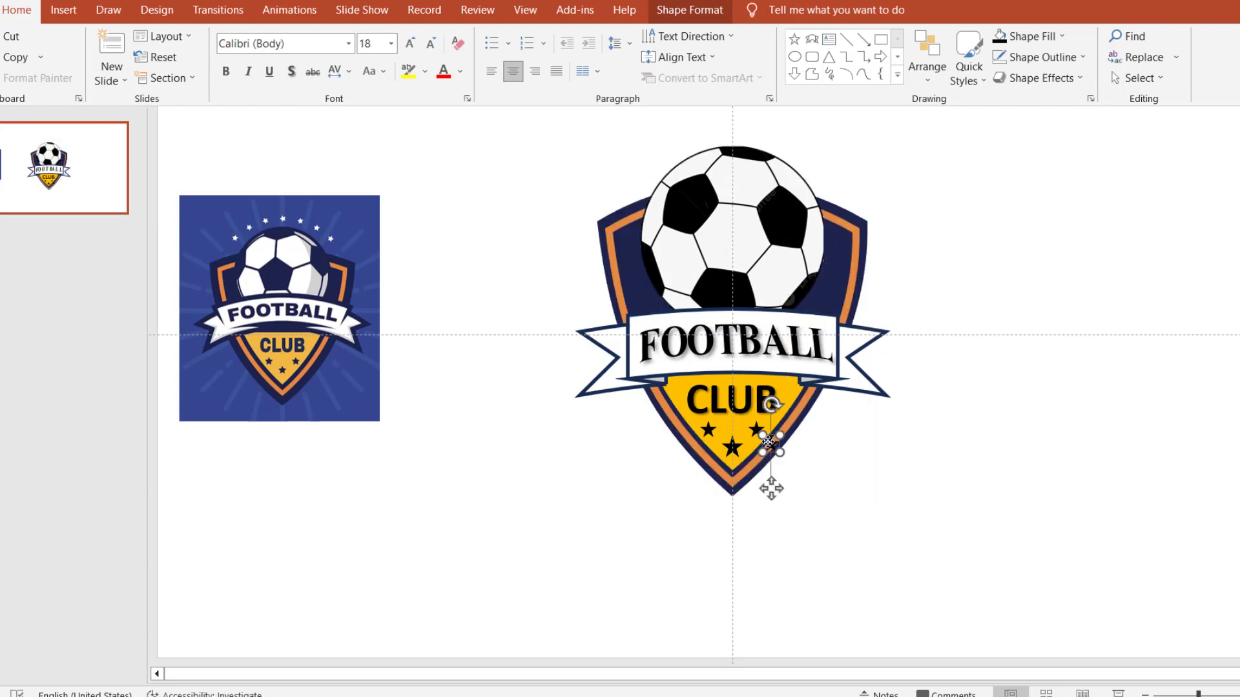
pyautogui.moveTo(770, 446)
pyautogui.mouseDown()
pyautogui.moveTo(827, 271)
pyautogui.moveTo(831, 179)
pyautogui.mouseUp()
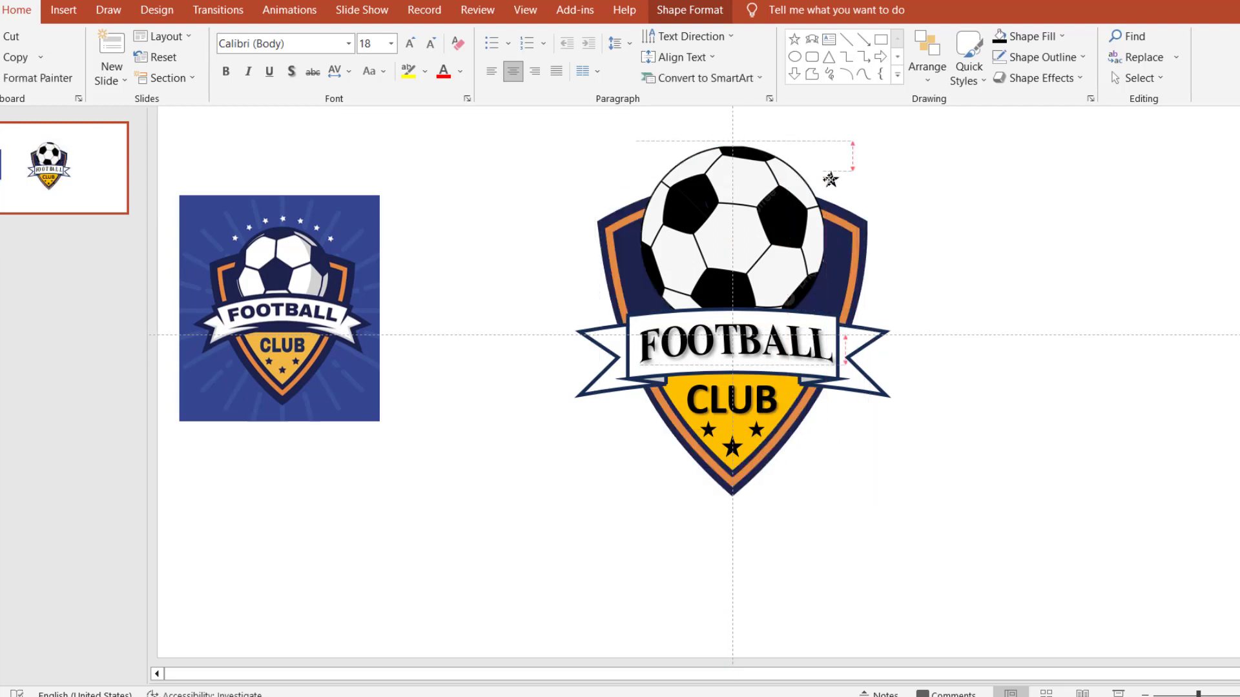
pyautogui.keyDown('ctrl'); pyautogui.scroll(1, 830, 184); pyautogui.keyUp('ctrl')
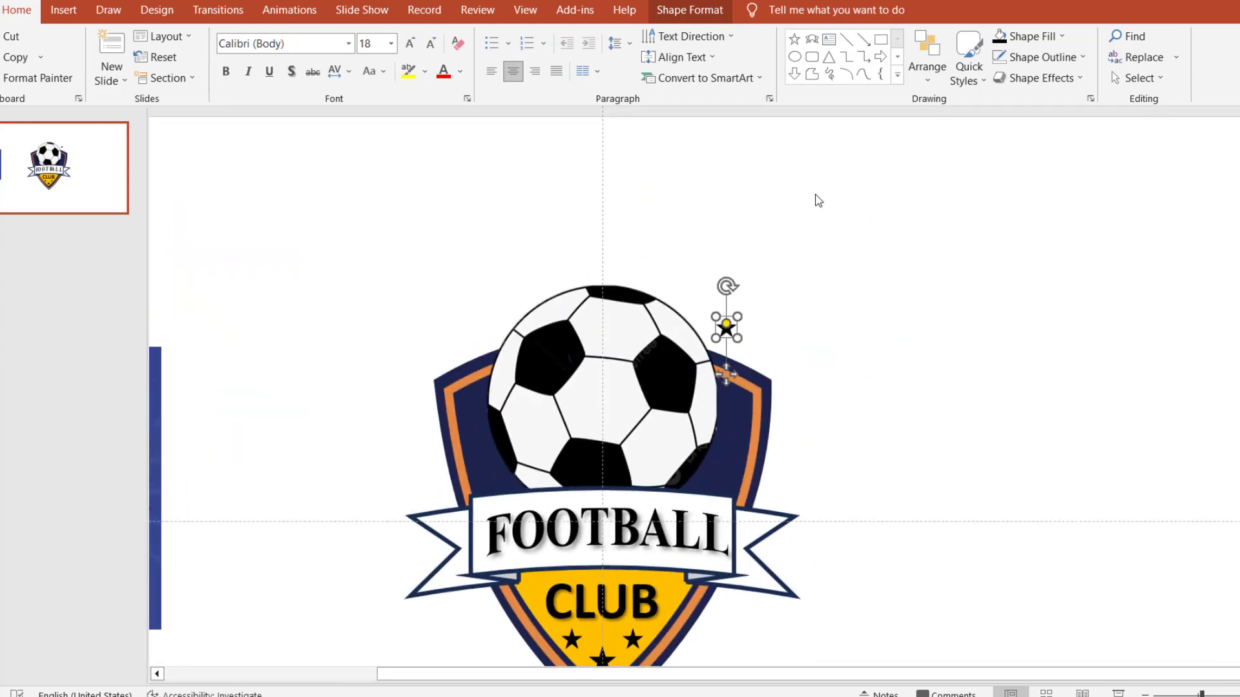
pyautogui.keyDown('ctrl'); pyautogui.scroll(-1, 809, 219); pyautogui.keyUp('ctrl')
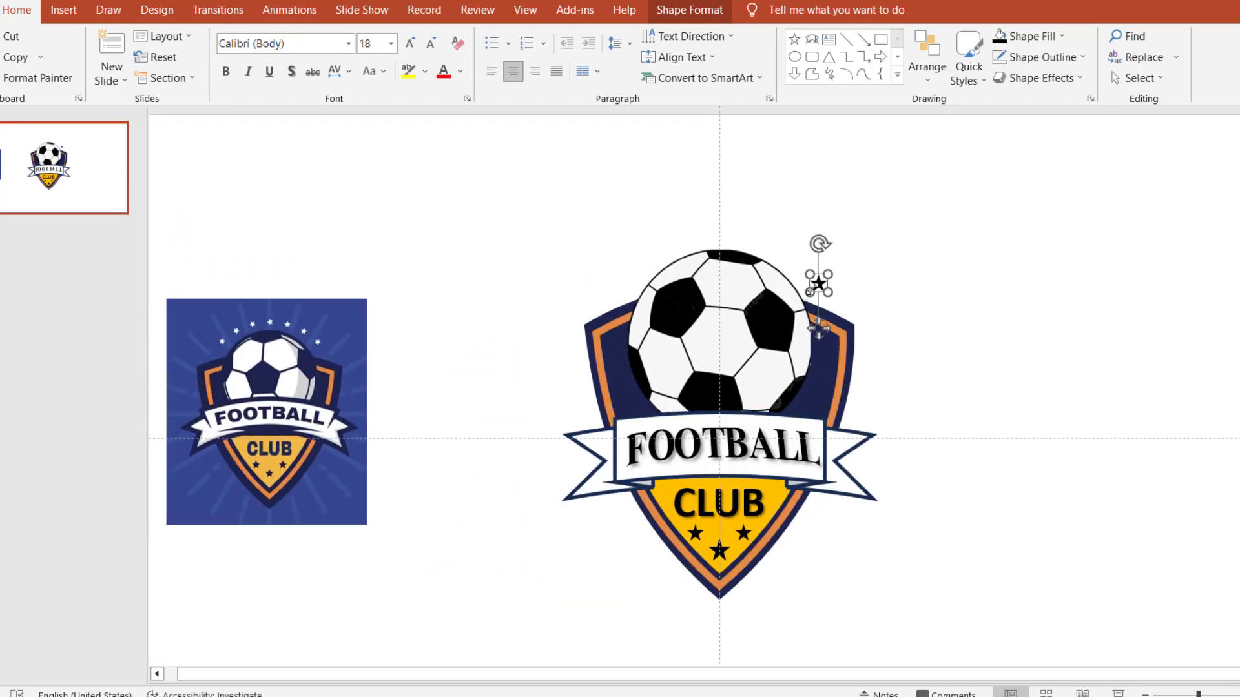
pyautogui.moveTo(818, 286); pyautogui.dragTo(629, 286)
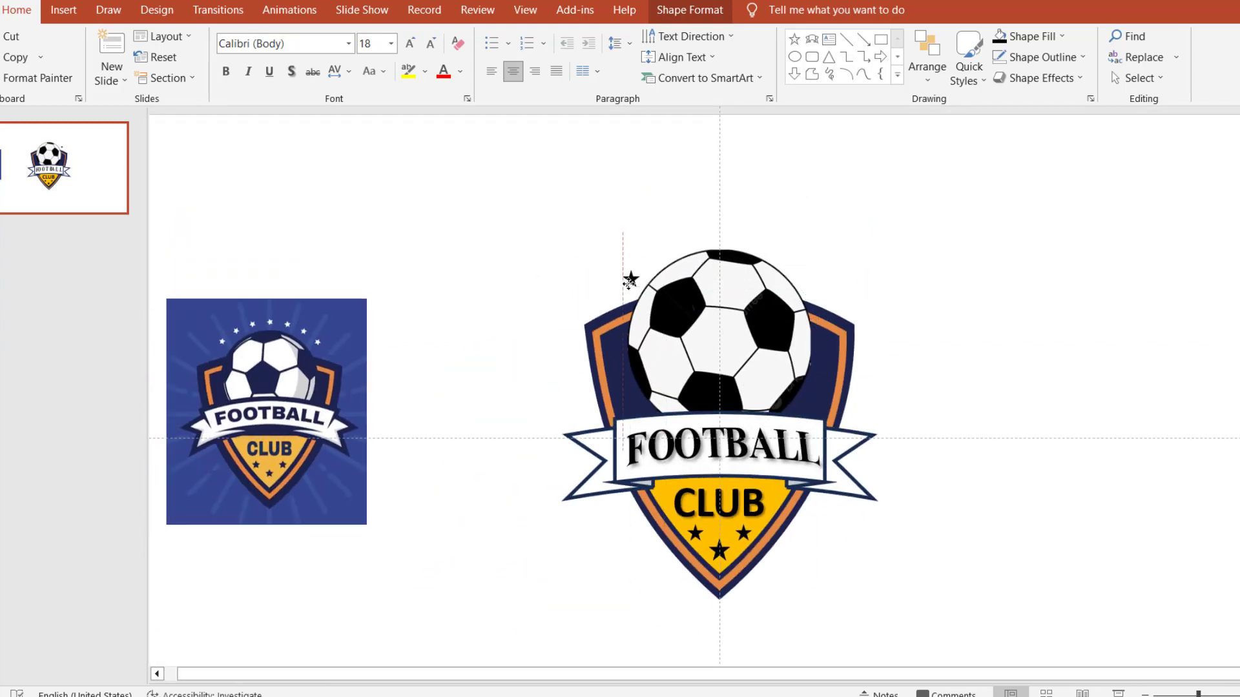
pyautogui.keyDown('ctrl'); pyautogui.scroll(3, 634, 288); pyautogui.keyUp('ctrl')
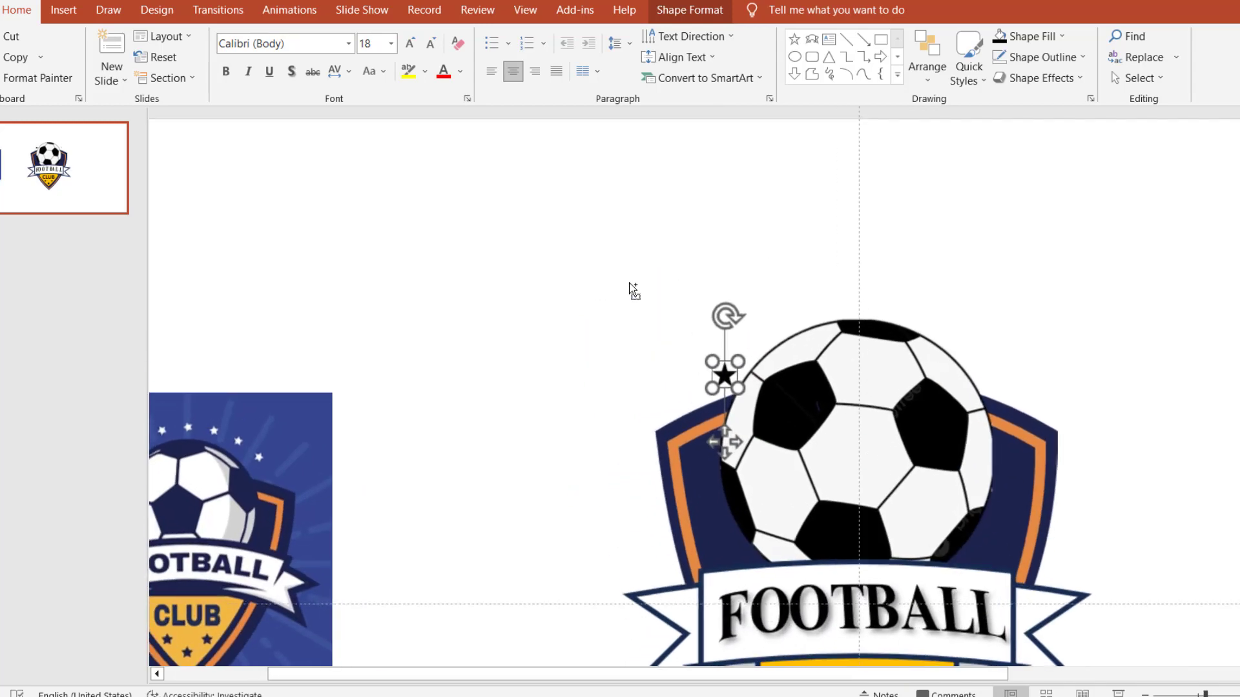
pyautogui.moveTo(726, 338)
pyautogui.mouseDown()
pyautogui.moveTo(695, 365)
pyautogui.moveTo(727, 387)
pyautogui.mouseUp()
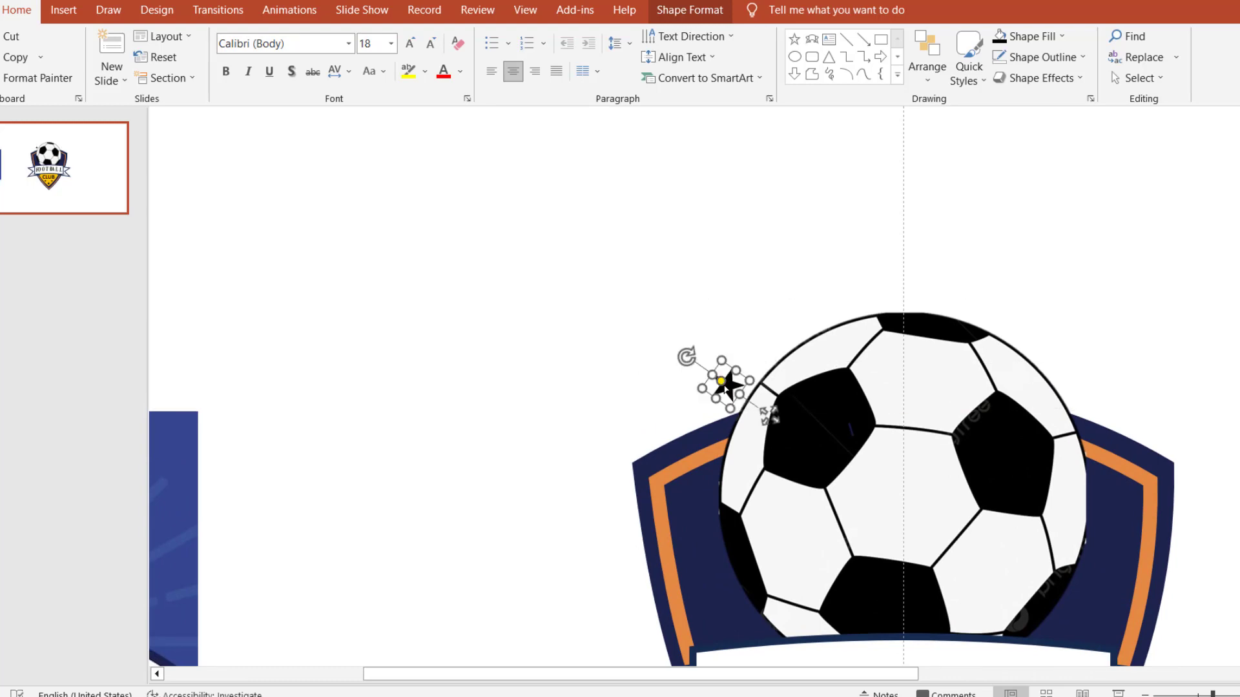
# - Duplicate the tilted star and place the copy just above it along the curve
pyautogui.keyDown('ctrl'); pyautogui.scroll(-1, 727, 386); pyautogui.keyUp('ctrl')
pyautogui.keyDown('ctrl'); pyautogui.scroll(-1, 725, 374); pyautogui.keyUp('ctrl')
pyautogui.keyDown('ctrl'); pyautogui.scroll(-1, 722, 361); pyautogui.keyUp('ctrl')
pyautogui.keyDown('ctrl'); pyautogui.scroll(1, 720, 345); pyautogui.keyUp('ctrl')
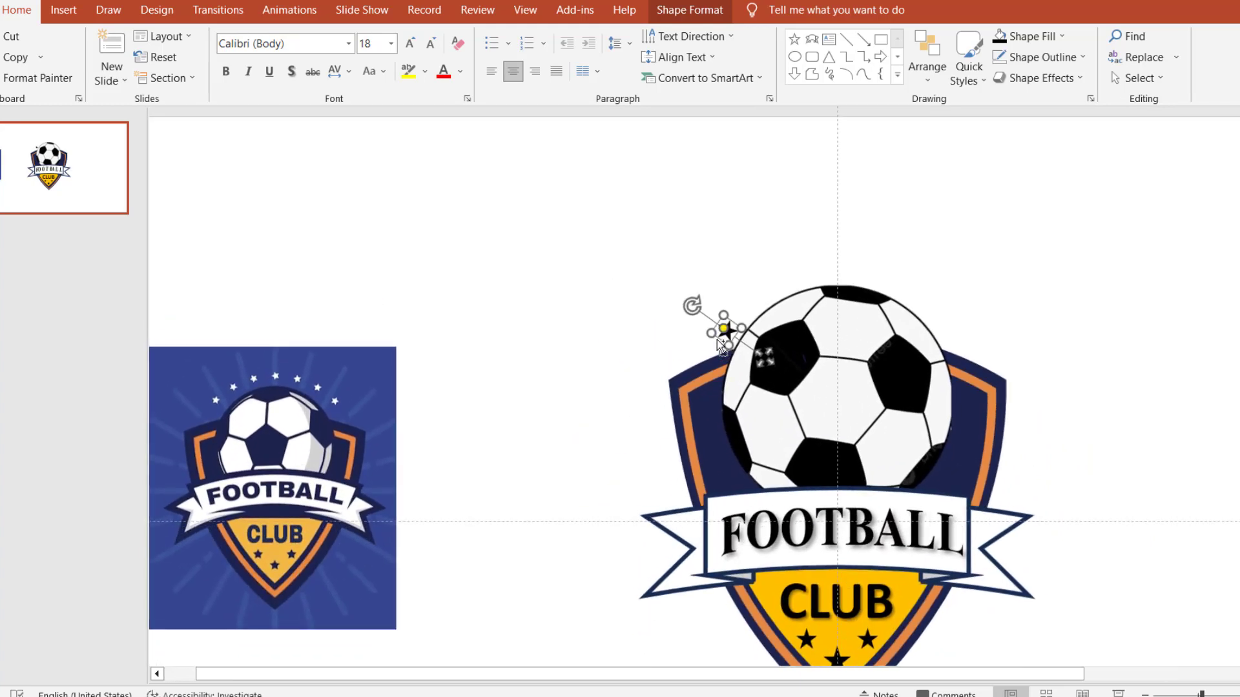
pyautogui.hotkey('ctrl', 'd')
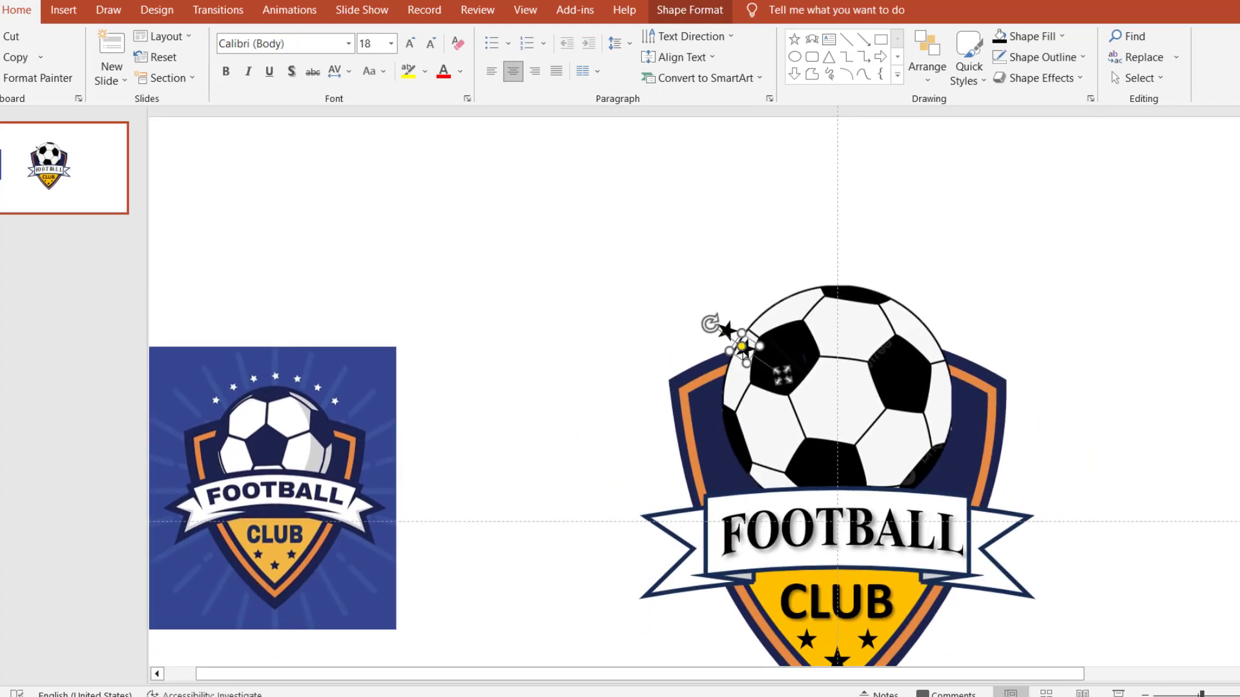
pyautogui.moveTo(743, 348); pyautogui.dragTo(747, 354)
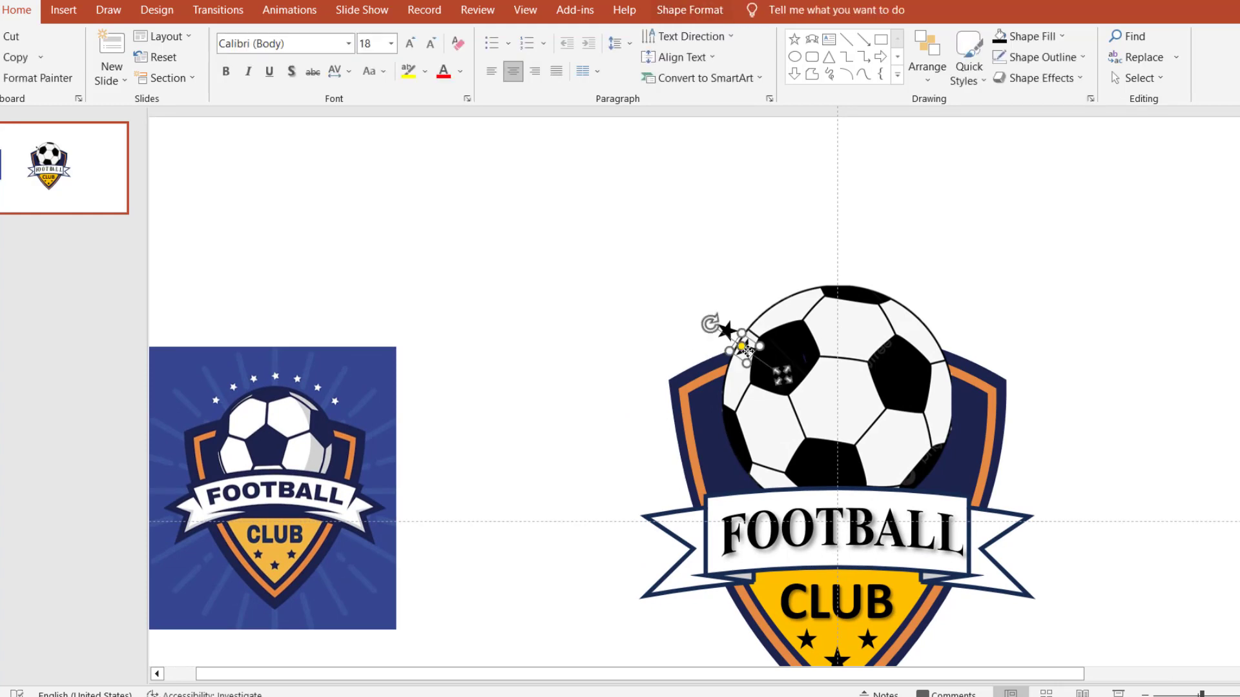
pyautogui.moveTo(743, 348); pyautogui.dragTo(750, 302)
pyautogui.keyDown('ctrl'); pyautogui.scroll(3, 749, 299); pyautogui.keyUp('ctrl')
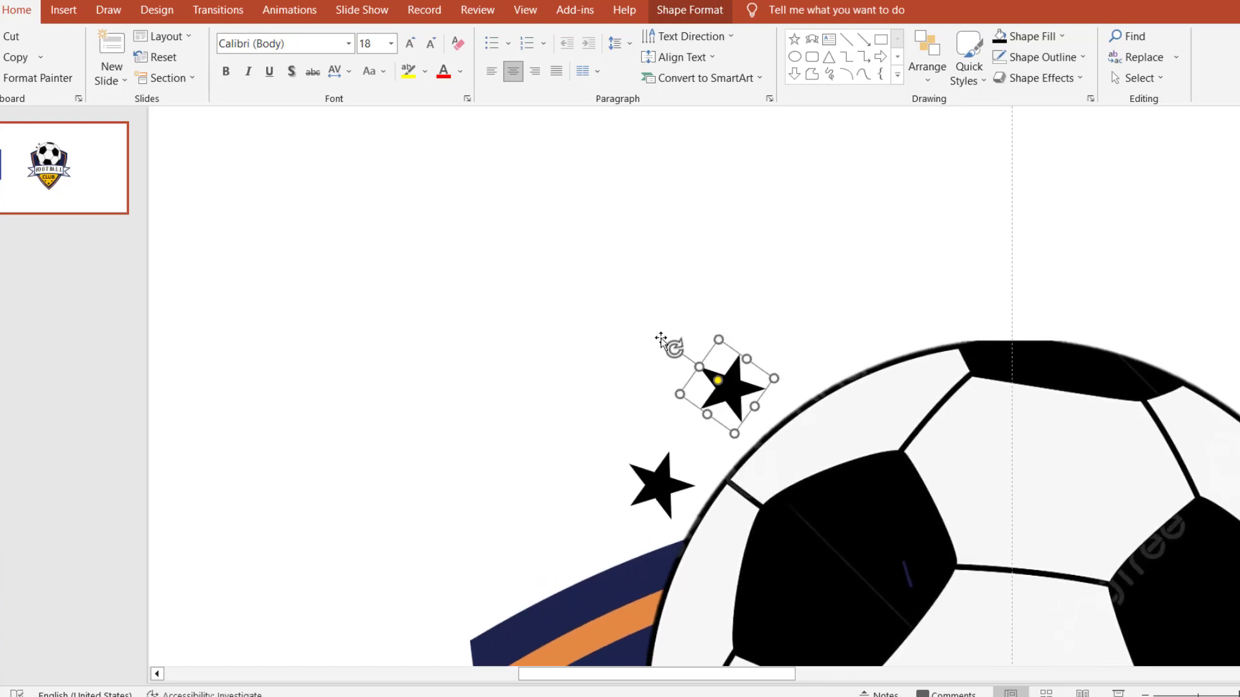
# - Rotate and position four stars along an arc over the ball's left side and top
pyautogui.moveTo(674, 348)
pyautogui.mouseDown()
pyautogui.moveTo(688, 334)
pyautogui.moveTo(730, 406)
pyautogui.moveTo(831, 316)
pyautogui.mouseUp()
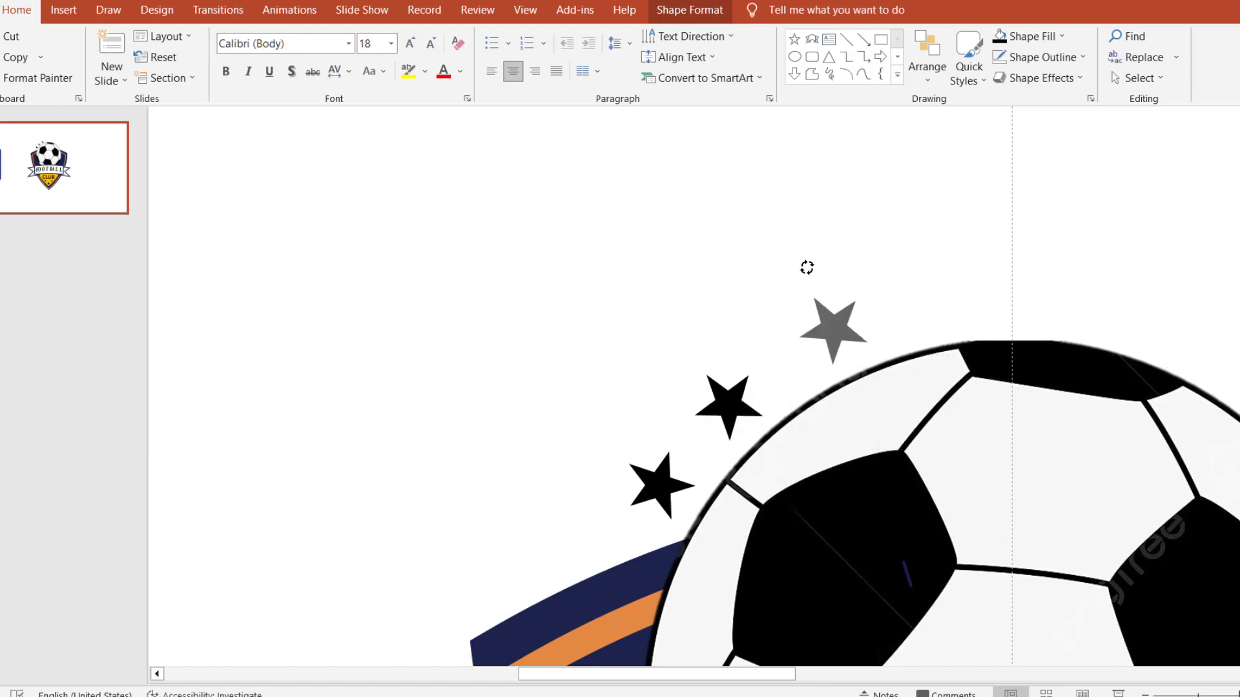
pyautogui.moveTo(800, 271); pyautogui.dragTo(810, 263)
pyautogui.moveTo(835, 335)
pyautogui.mouseDown()
pyautogui.moveTo(939, 268)
pyautogui.moveTo(1015, 305)
pyautogui.mouseUp()
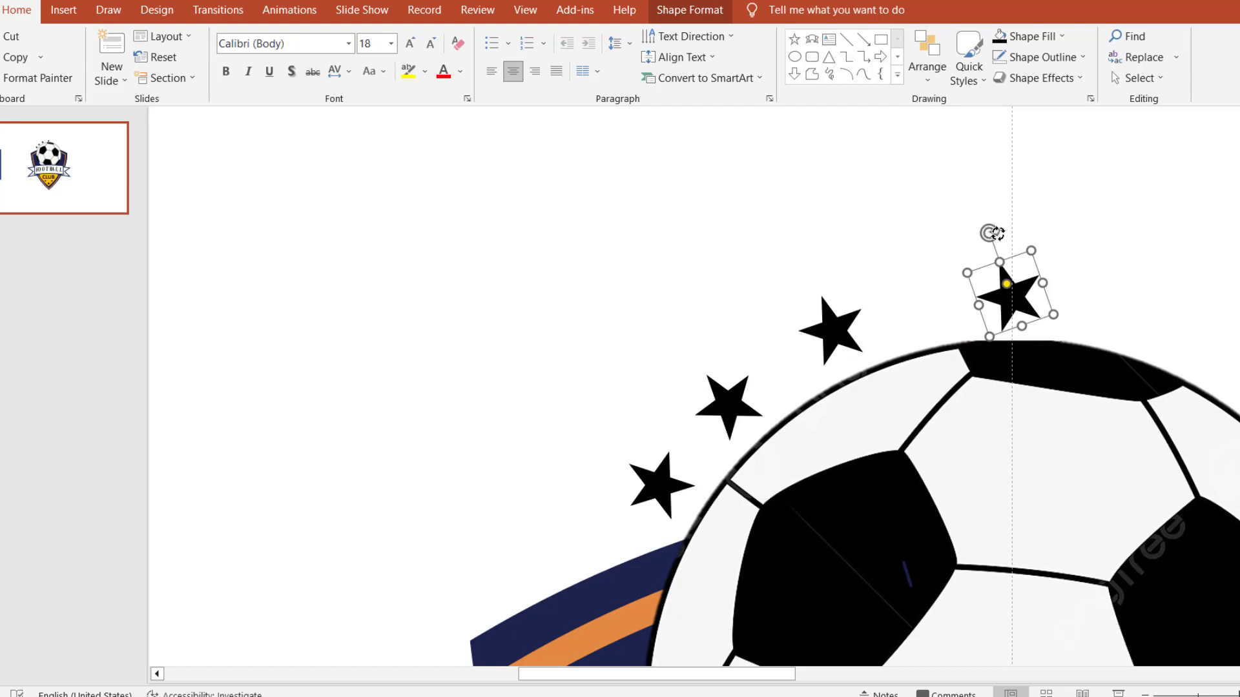
pyautogui.moveTo(997, 234); pyautogui.dragTo(1015, 239)
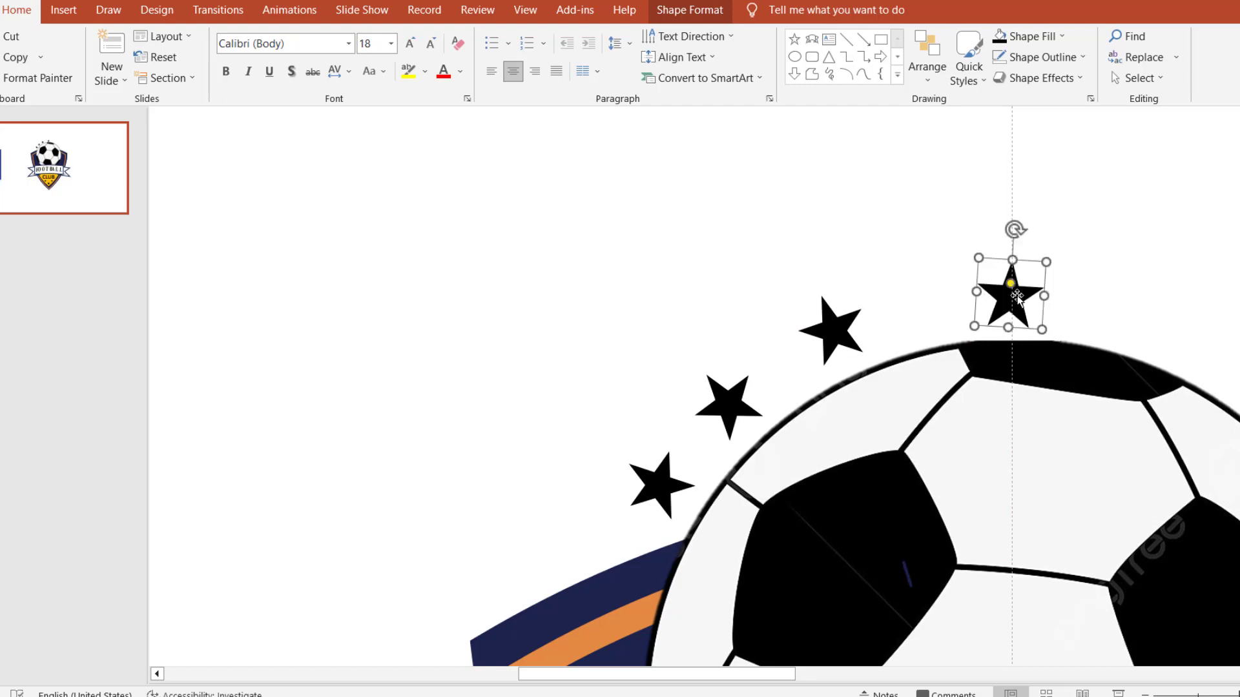
pyautogui.moveTo(1016, 297); pyautogui.dragTo(1018, 291)
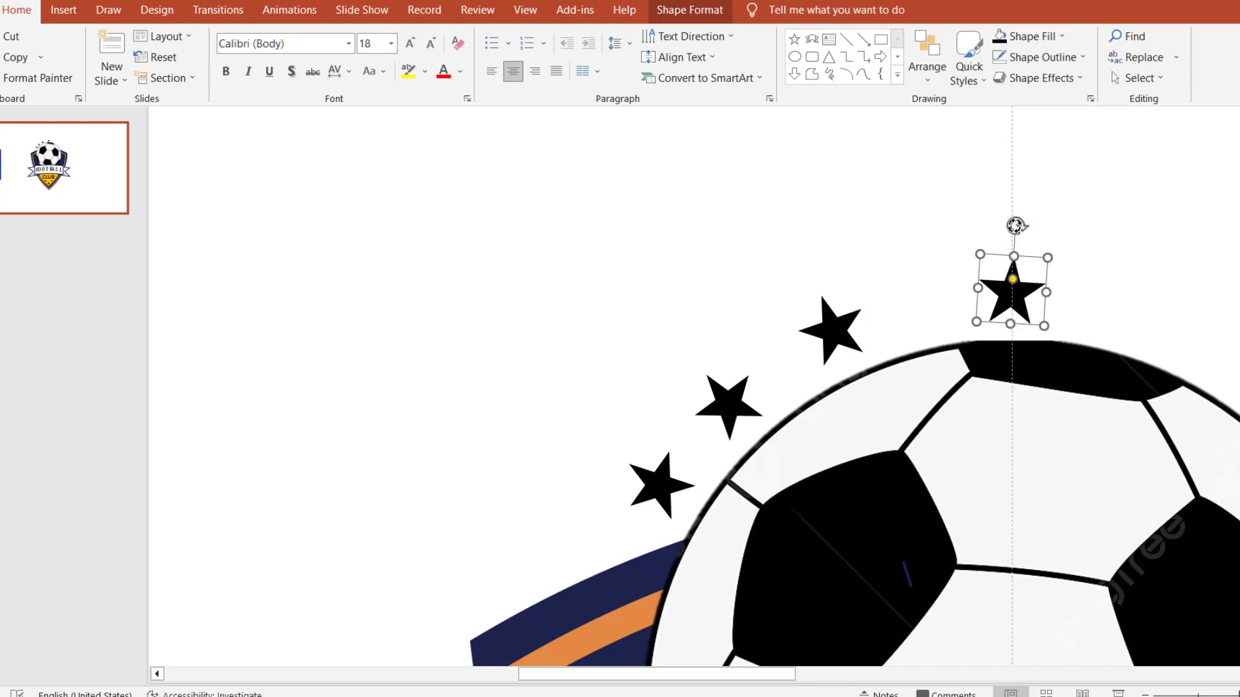
pyautogui.moveTo(1015, 225); pyautogui.dragTo(1012, 224)
pyautogui.moveTo(836, 333); pyautogui.dragTo(873, 319)
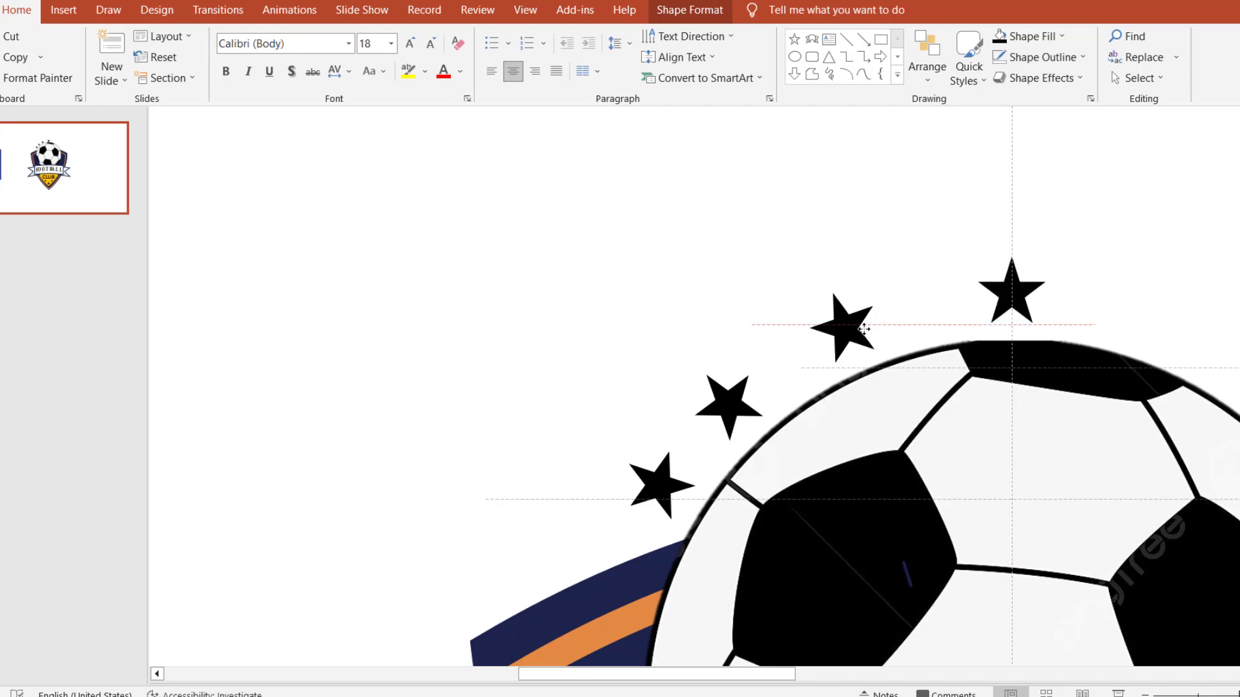
pyautogui.moveTo(732, 408); pyautogui.dragTo(751, 388)
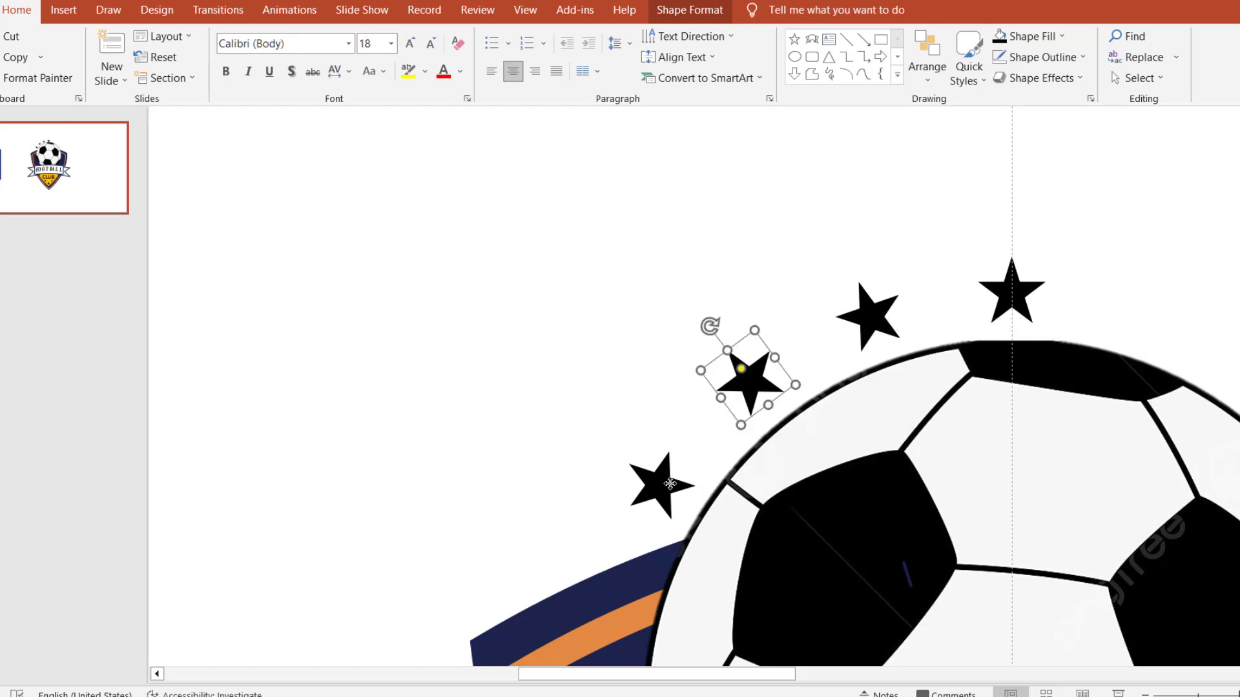
pyautogui.moveTo(670, 484); pyautogui.dragTo(675, 471)
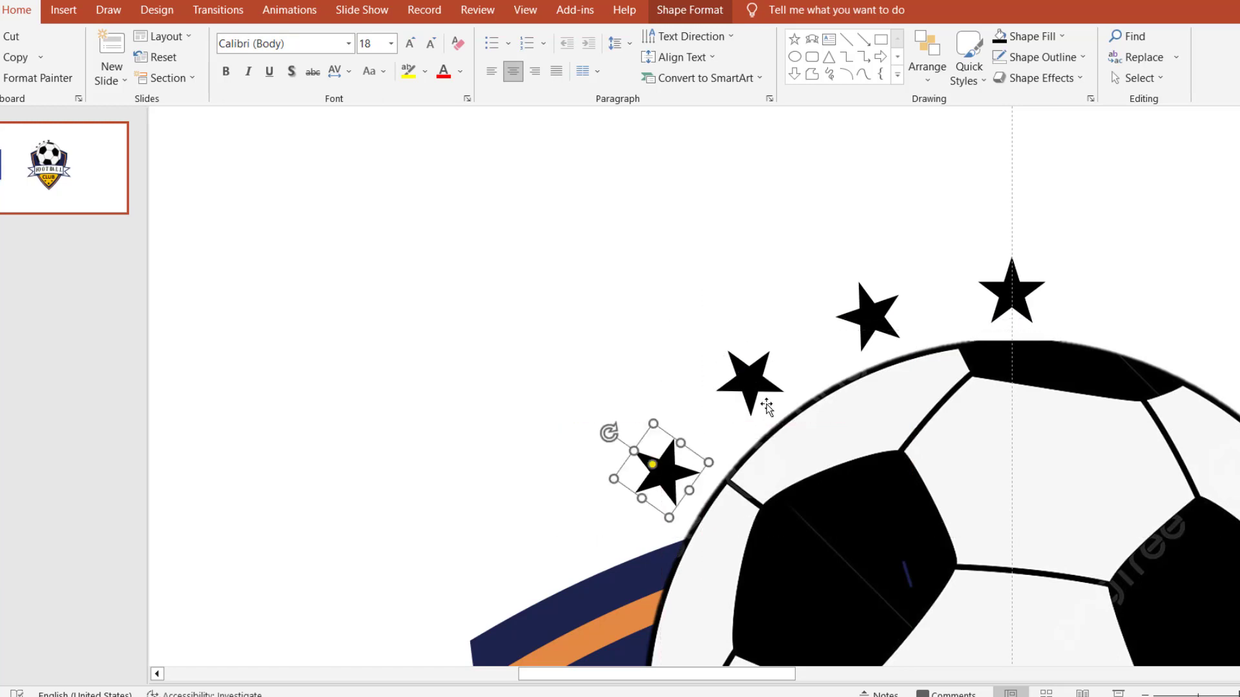
# - Select three of the left stars and copy them to the right side of the ball
pyautogui.keyDown('shift'); pyautogui.click(764, 393); pyautogui.keyUp('shift')
pyautogui.keyDown('shift'); pyautogui.click(853, 317); pyautogui.keyUp('shift')
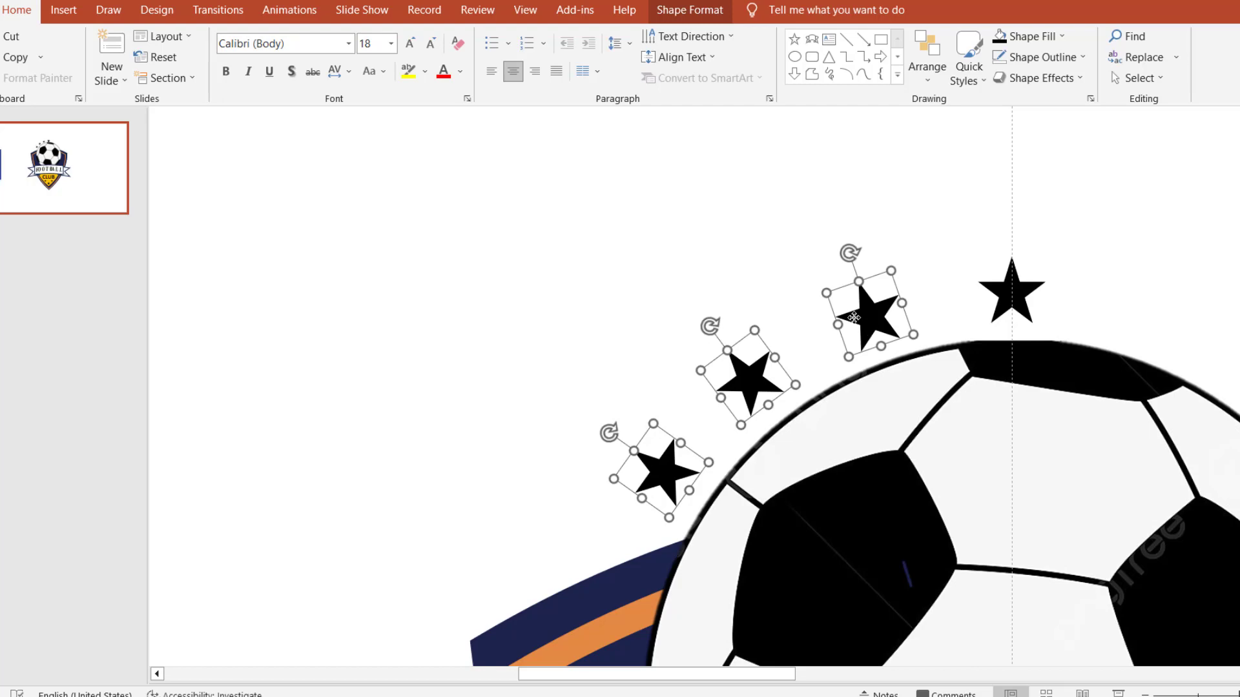
pyautogui.keyDown('ctrl'); pyautogui.scroll(-3, 854, 318); pyautogui.keyUp('ctrl')
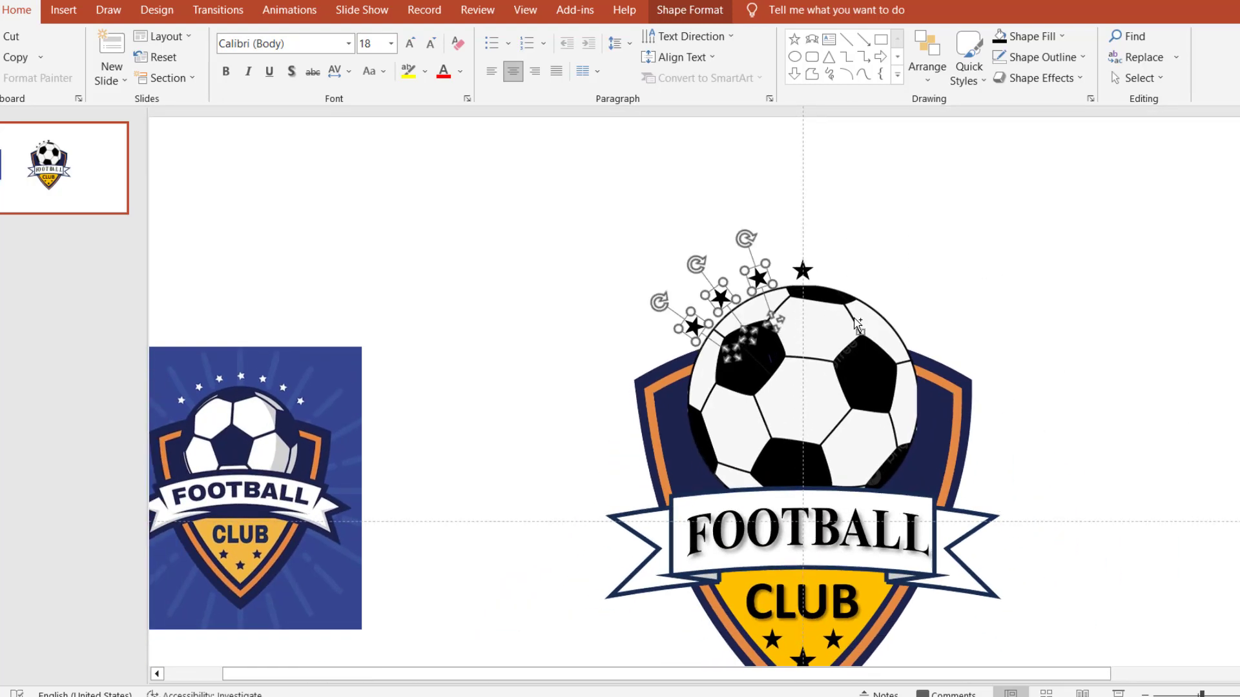
pyautogui.moveTo(762, 279)
pyautogui.mouseDown()
pyautogui.moveTo(780, 297)
pyautogui.moveTo(993, 265)
pyautogui.mouseUp()
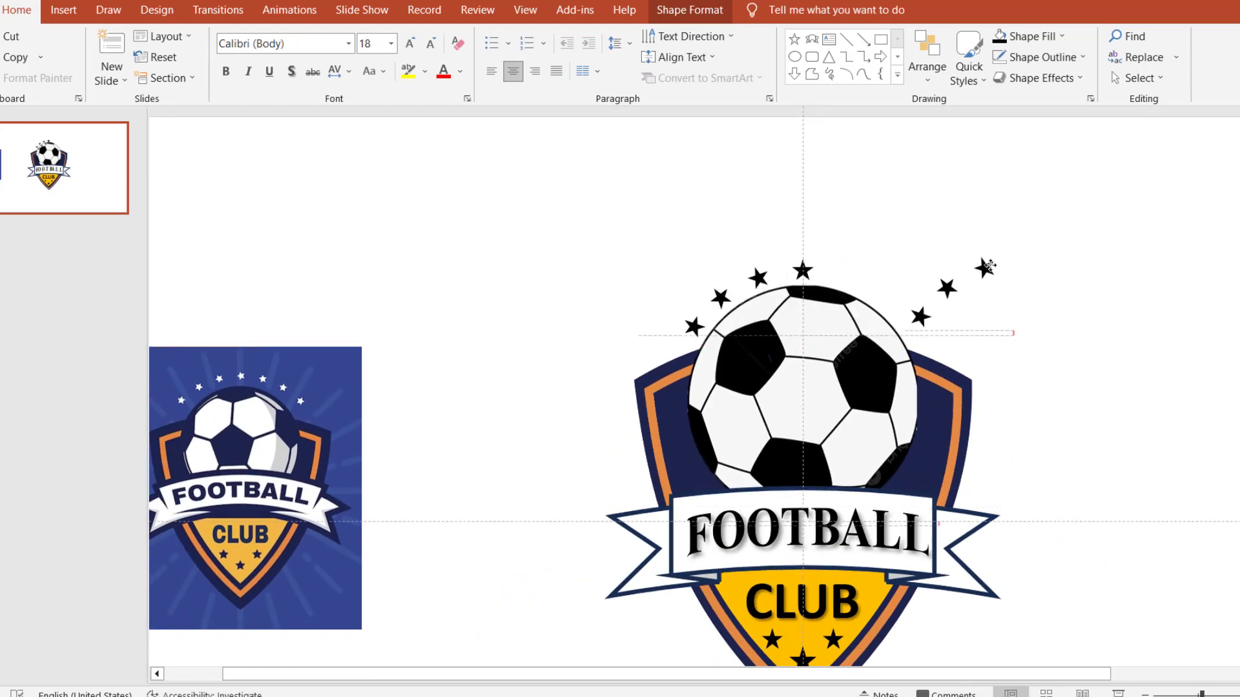
# - Group the three copied stars, flip the group horizontally, and fit it on the arc's right side
pyautogui.hotkey('ctrl', 'g')
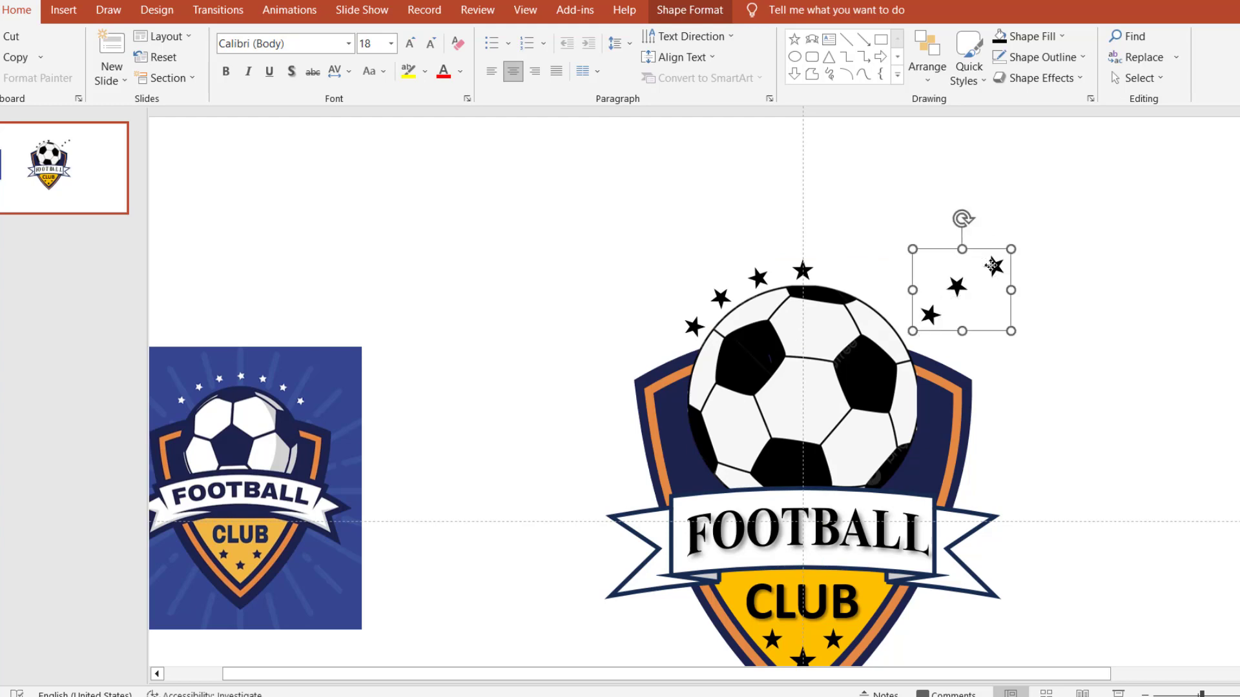
pyautogui.click(719, 14)
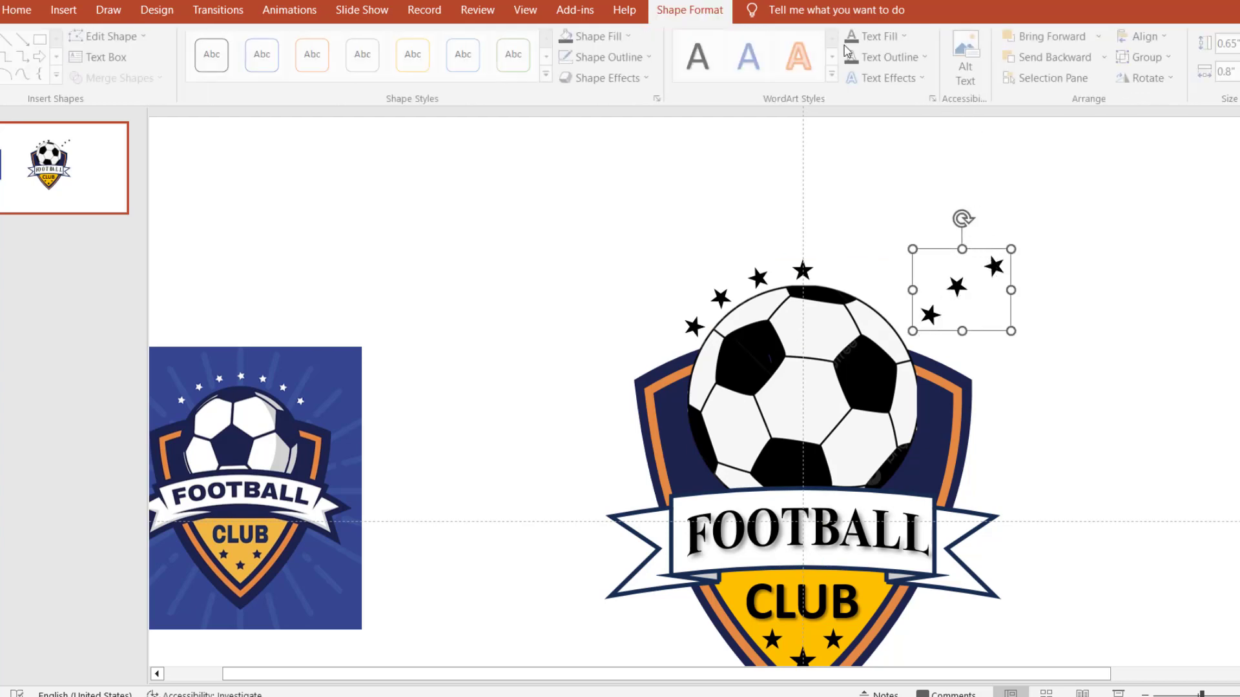
pyautogui.click(1149, 77)
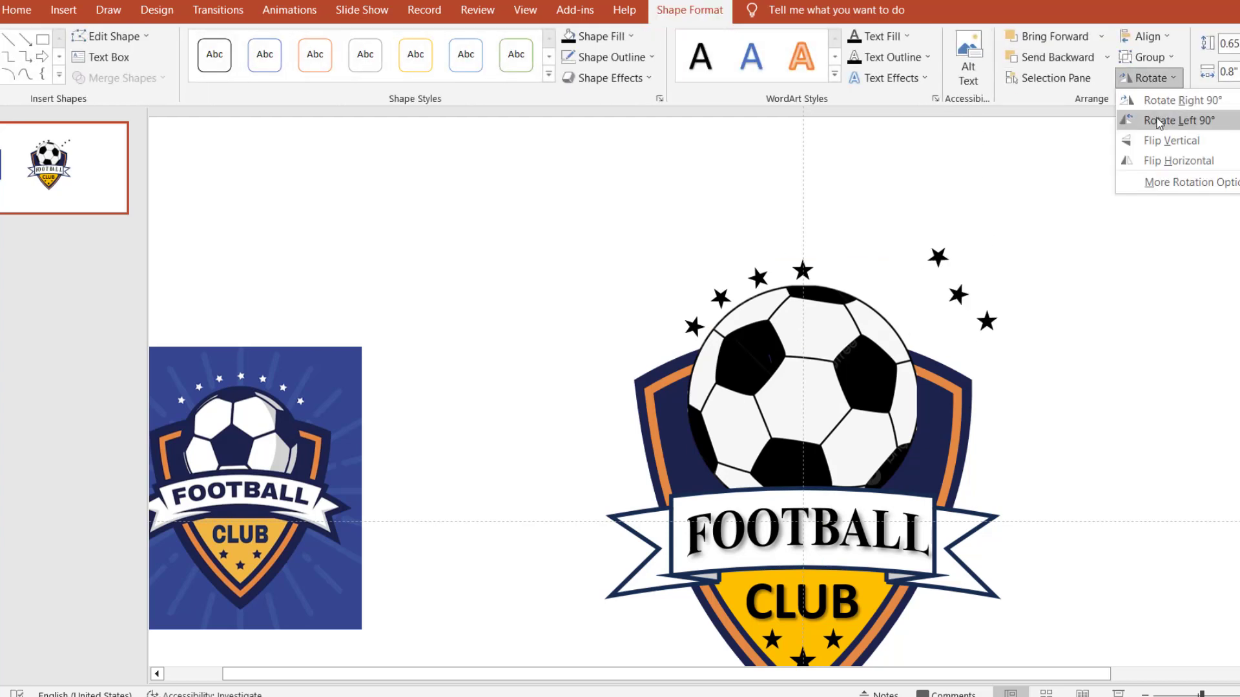
pyautogui.click(1162, 160)
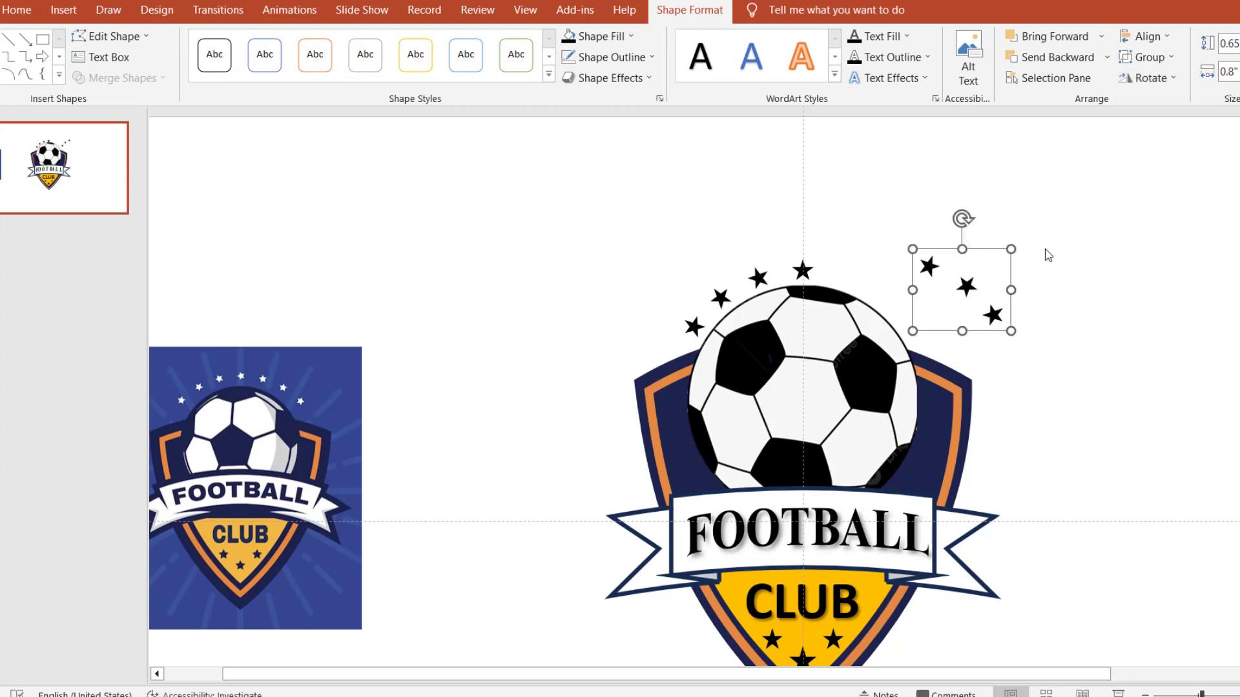
pyautogui.moveTo(970, 296); pyautogui.dragTo(853, 300)
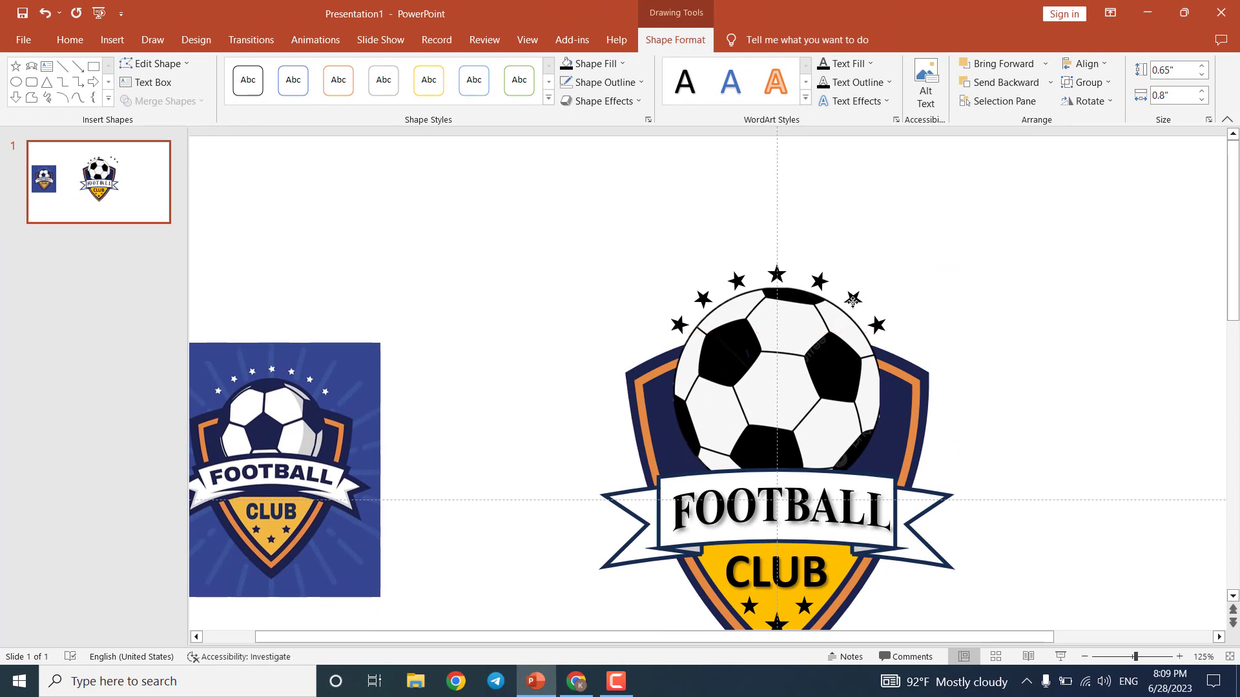
# - Group every badge part into one object, nudge it down slightly, and start the slide show
pyautogui.click(938, 301)
pyautogui.keyDown('ctrl'); pyautogui.scroll(-5, 936, 302); pyautogui.keyUp('ctrl')
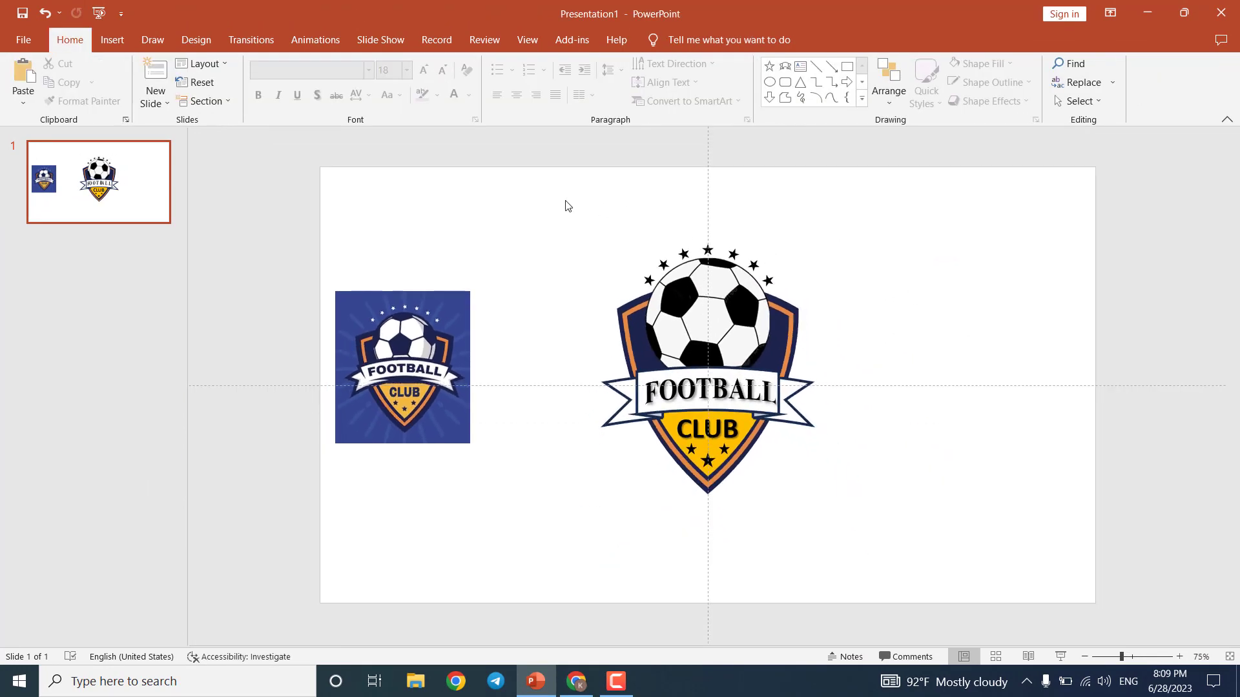
pyautogui.moveTo(547, 197); pyautogui.dragTo(923, 584)
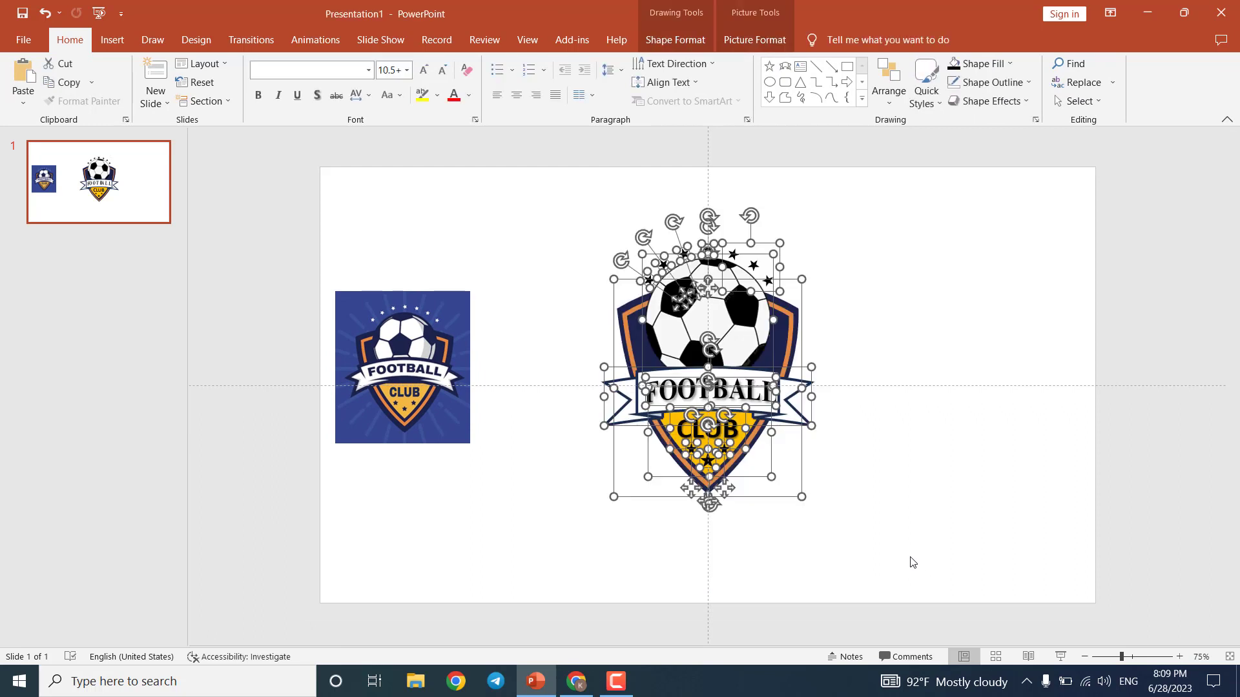
pyautogui.hotkey('ctrl', 'g')
pyautogui.moveTo(710, 365); pyautogui.dragTo(709, 385)
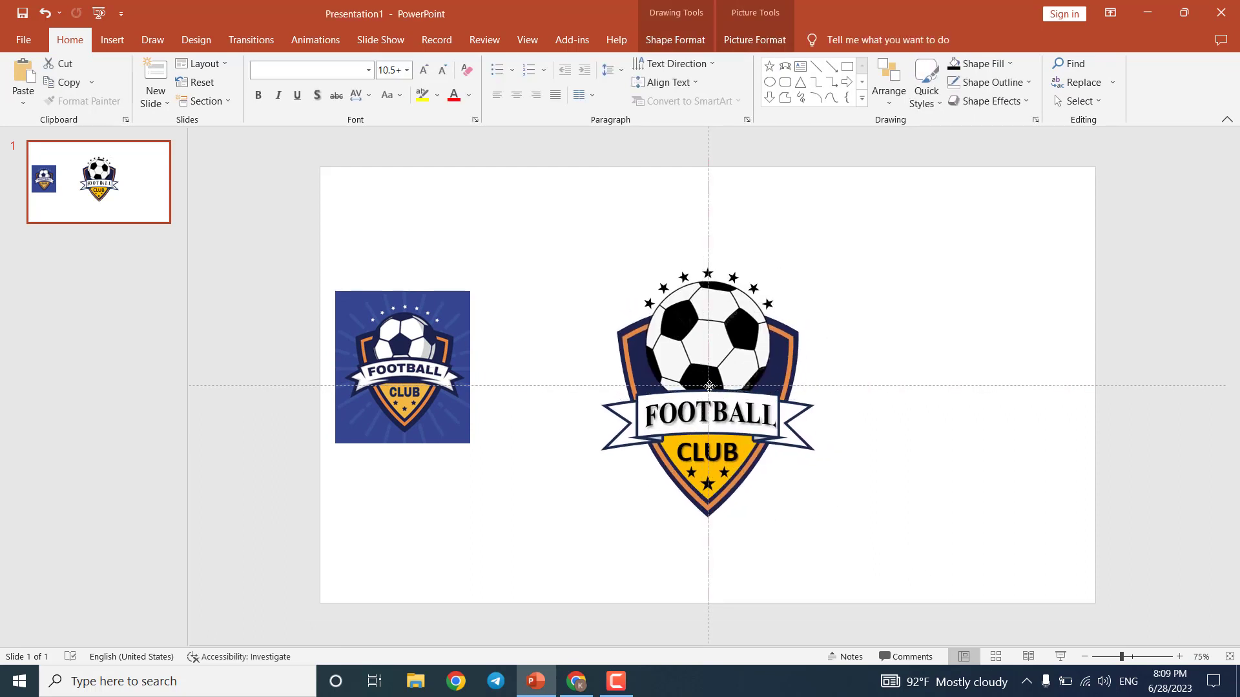
pyautogui.click(1060, 657)
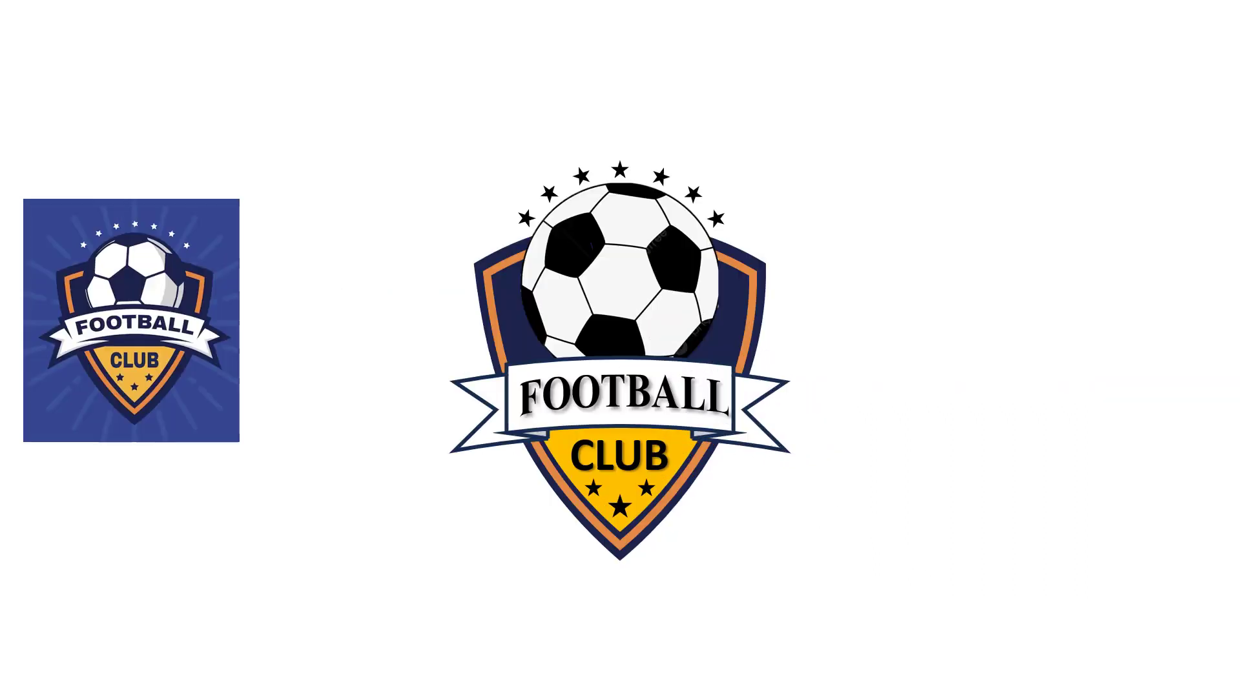